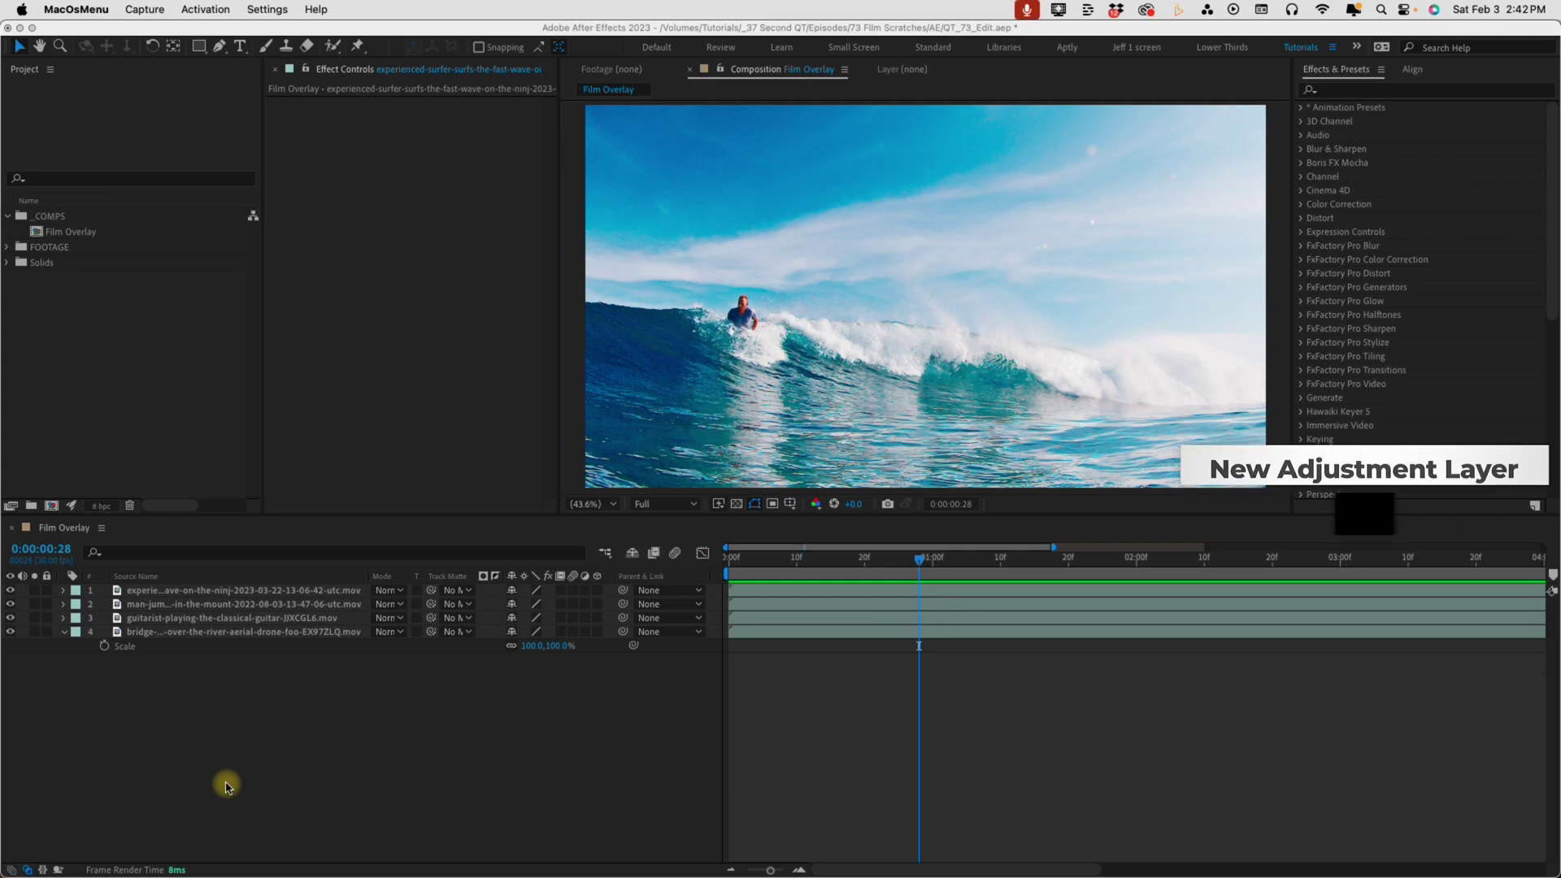
# Add a new adjustment layer and name it Film Overlay, widening the effects and composition panels
pyautogui.click(469, 805)
pyautogui.hotkey('ctrl', 'alt', 'y')
pyautogui.press('Return')
pyautogui.write('Film Overlay')
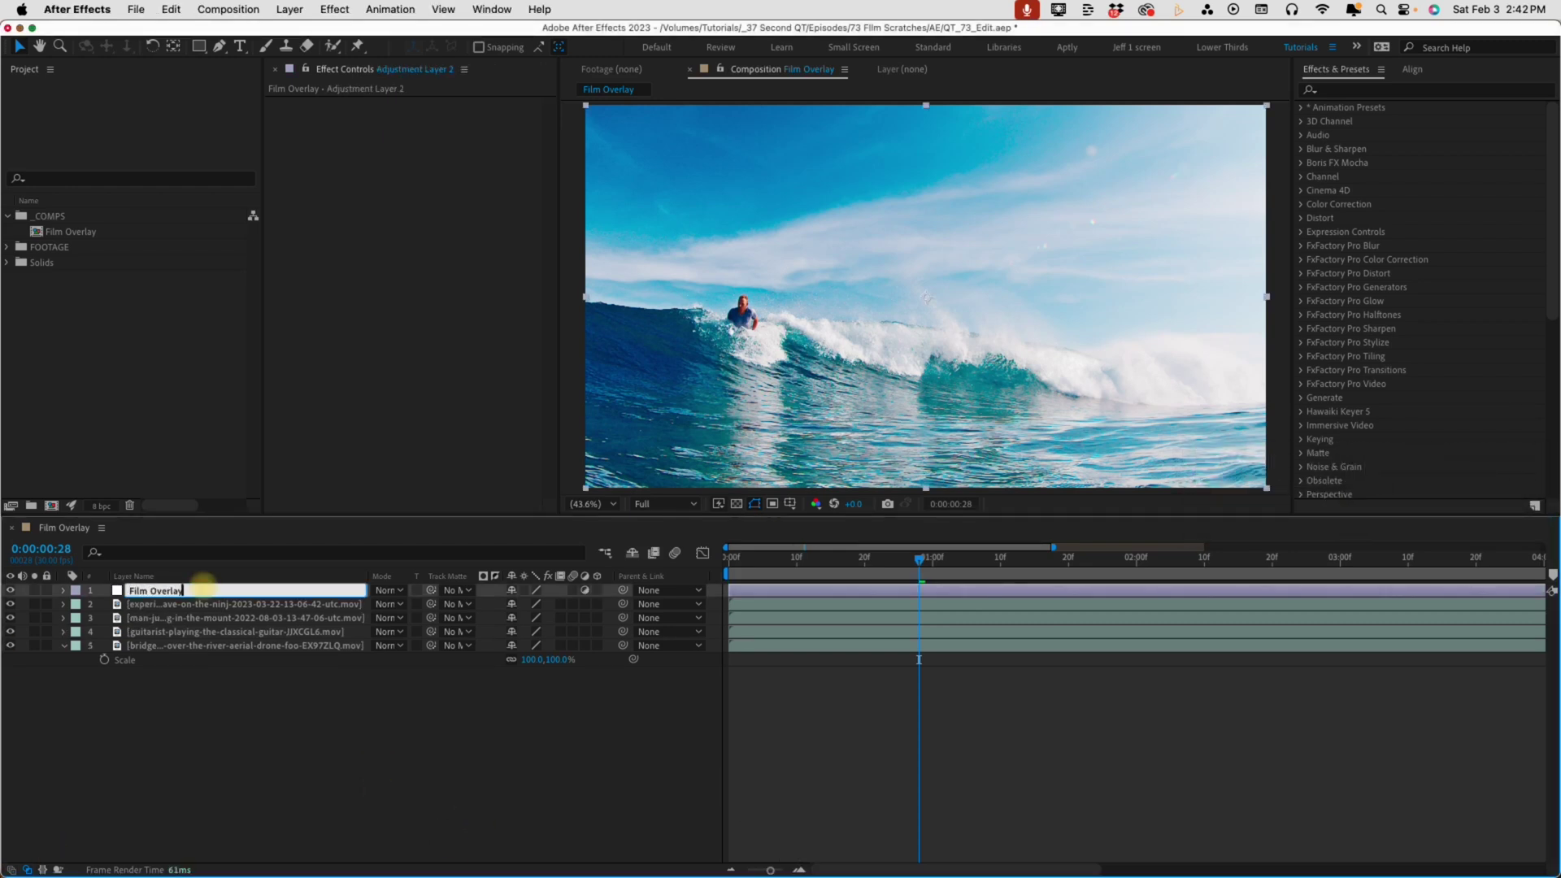
pyautogui.press('Return')
pyautogui.moveTo(1293, 173); pyautogui.dragTo(1230, 175)
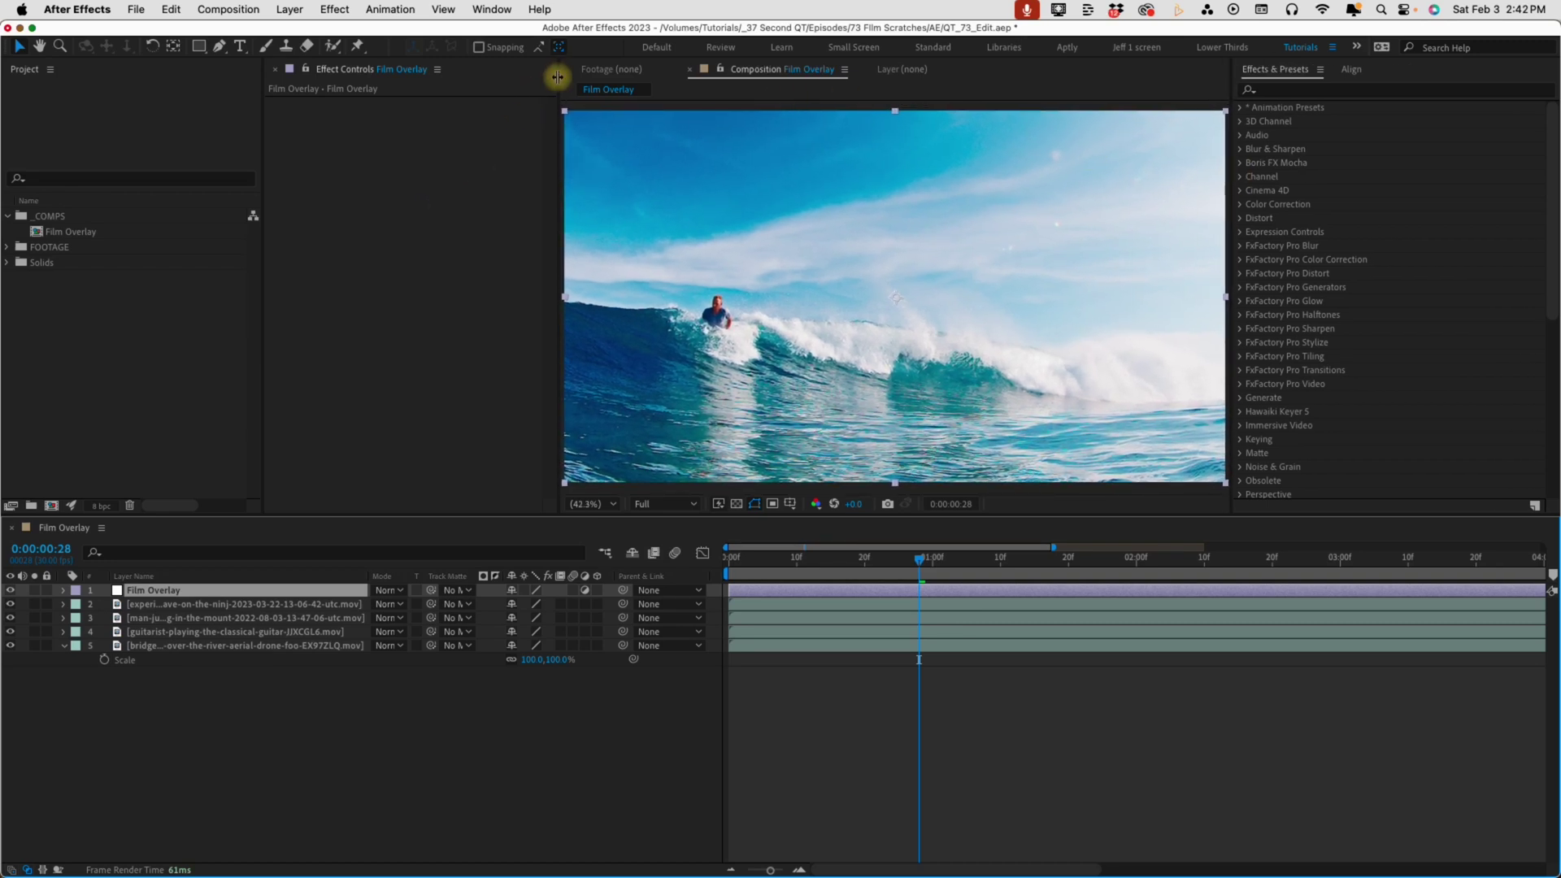
pyautogui.moveTo(556, 77); pyautogui.dragTo(518, 74)
# Apply CC Vignette with Amount 130 and Angle of View 70
pyautogui.click(1316, 90)
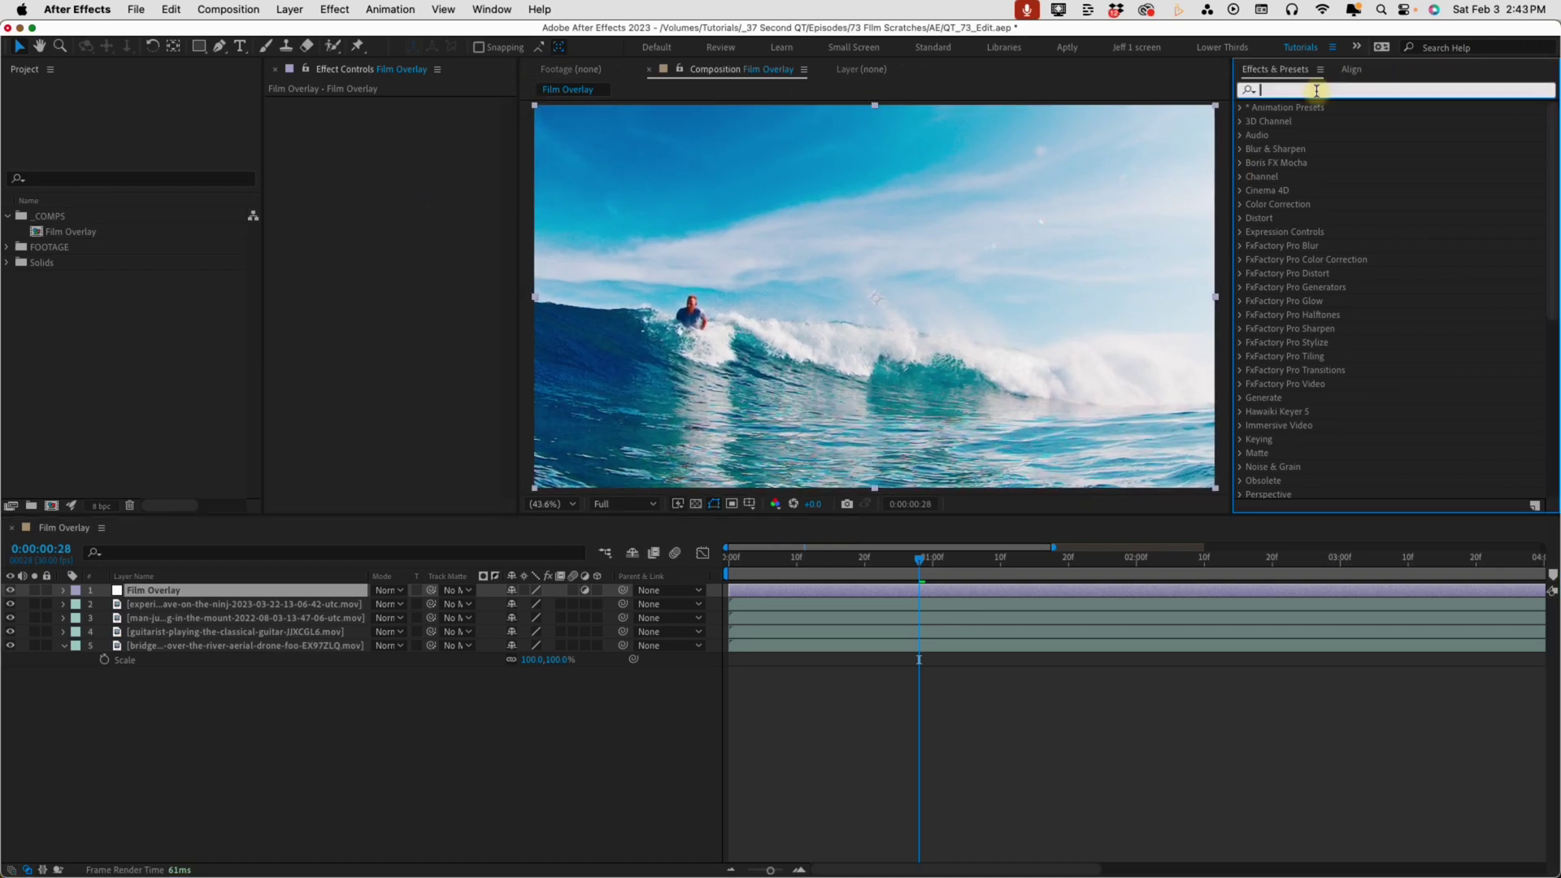
pyautogui.write('vignet')
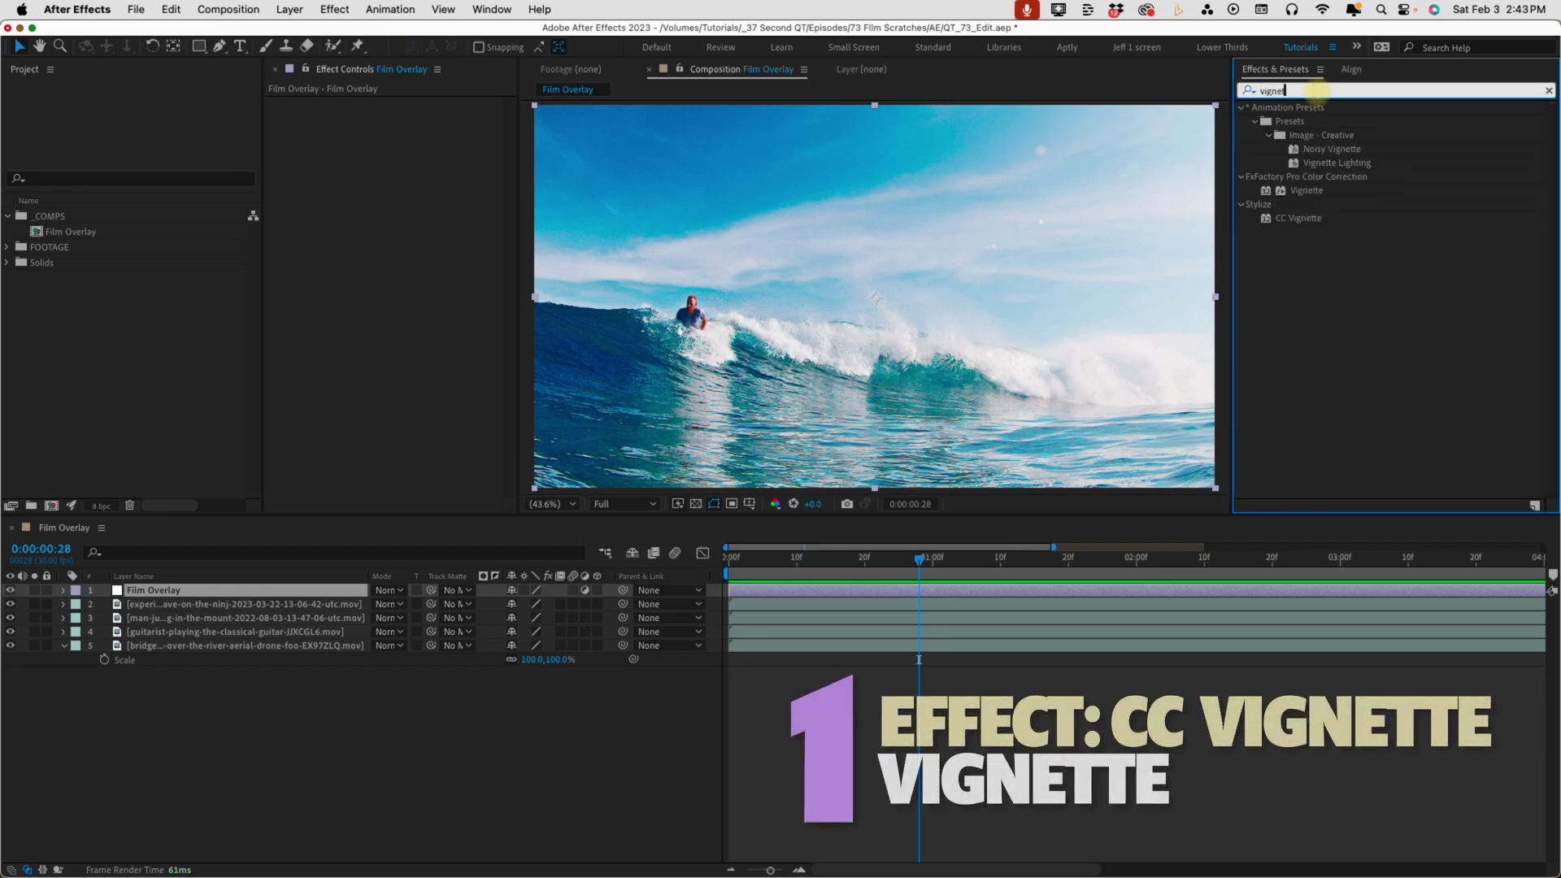
pyautogui.doubleClick(1303, 218)
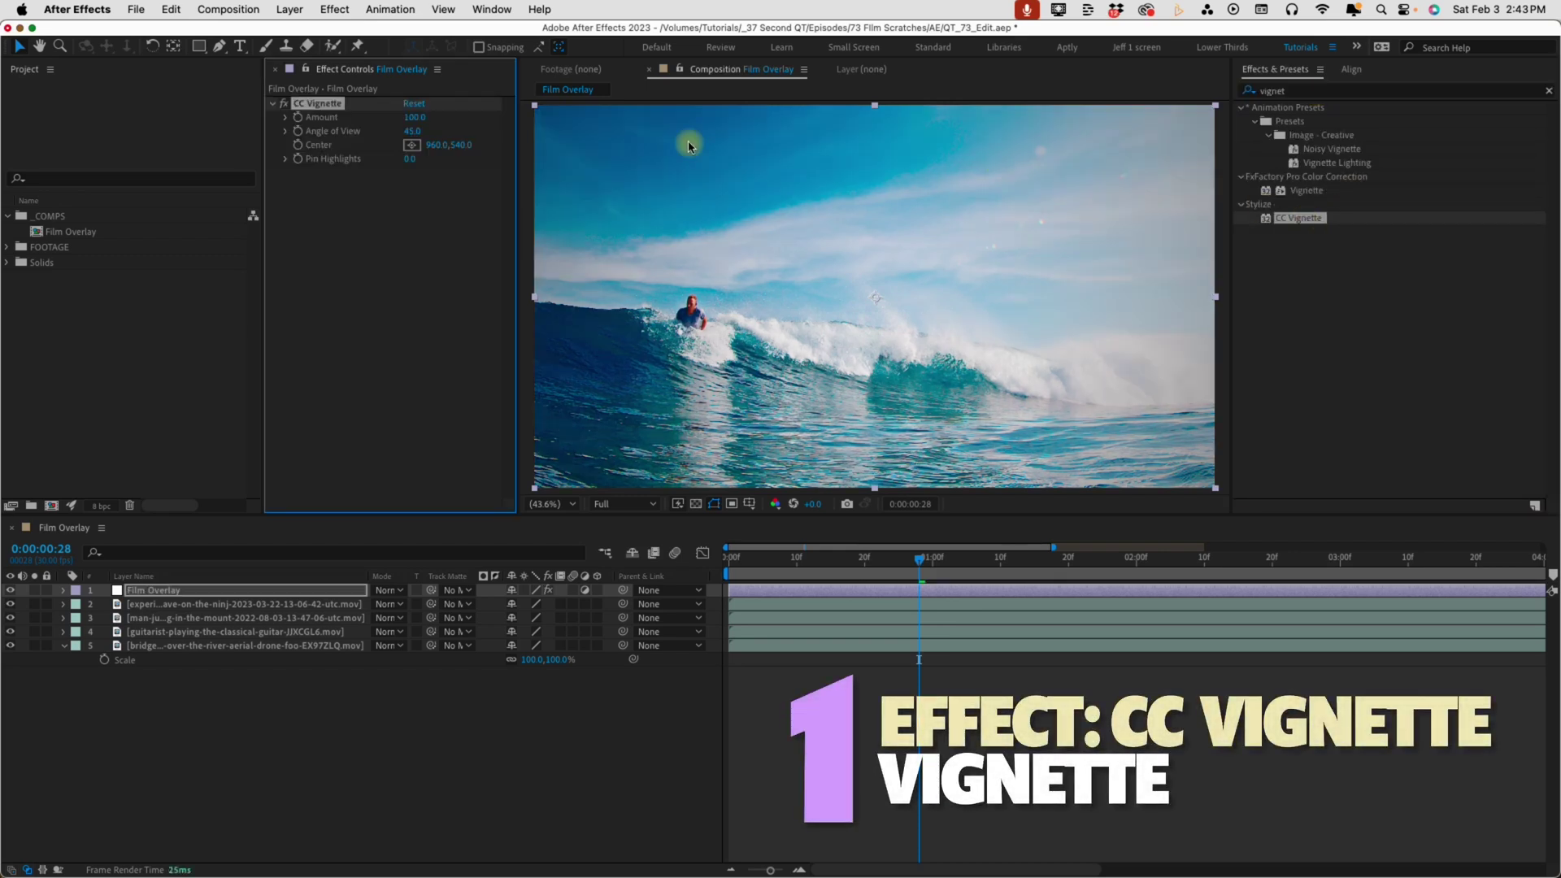
pyautogui.click(414, 117)
pyautogui.write('130')
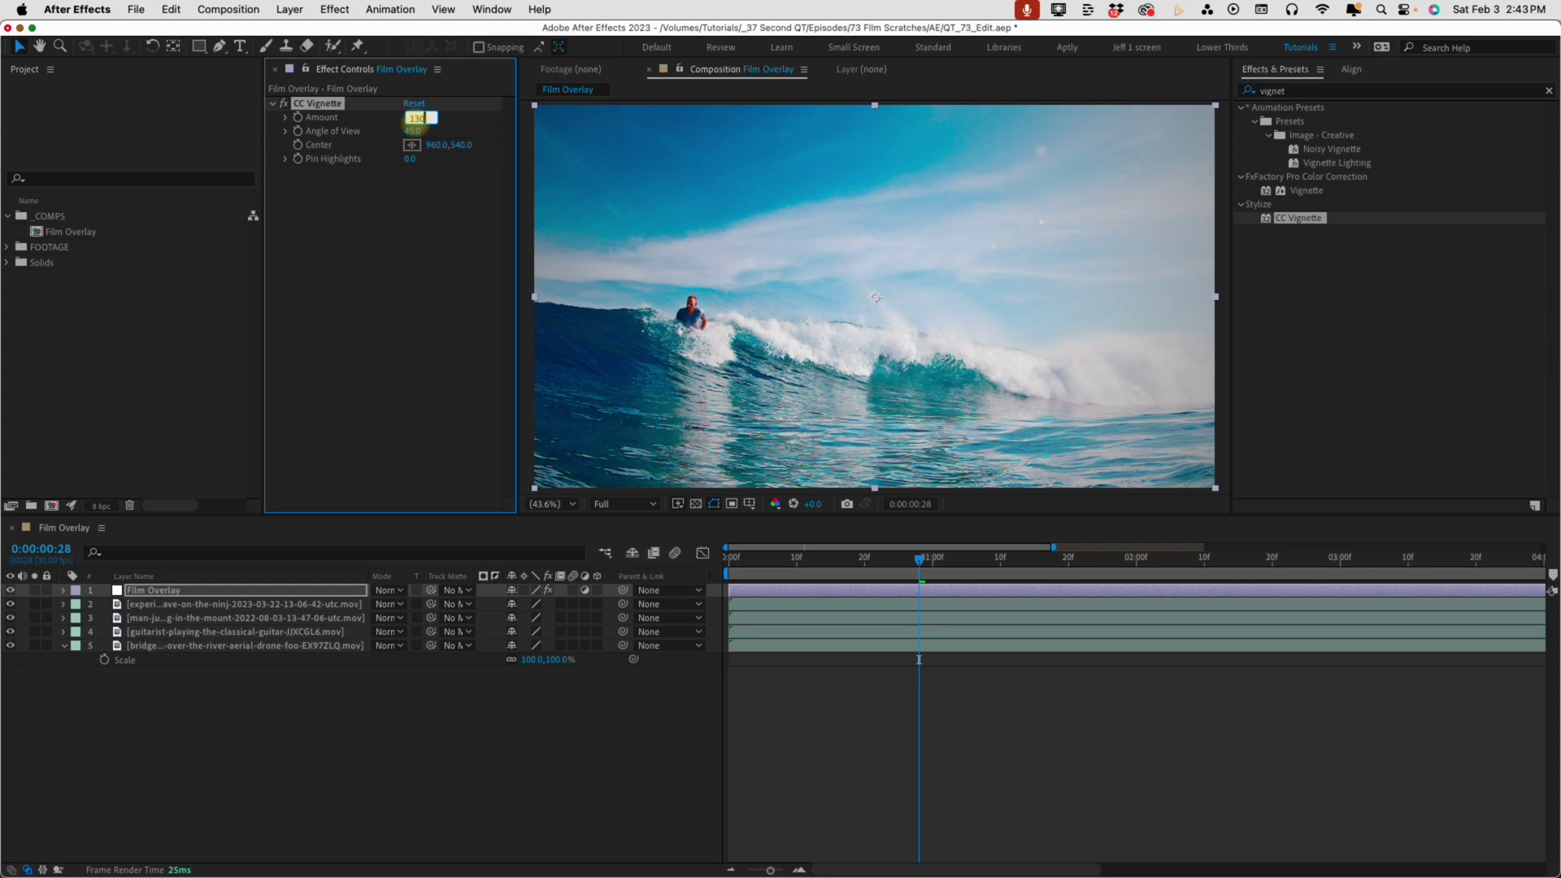
pyautogui.click(415, 130)
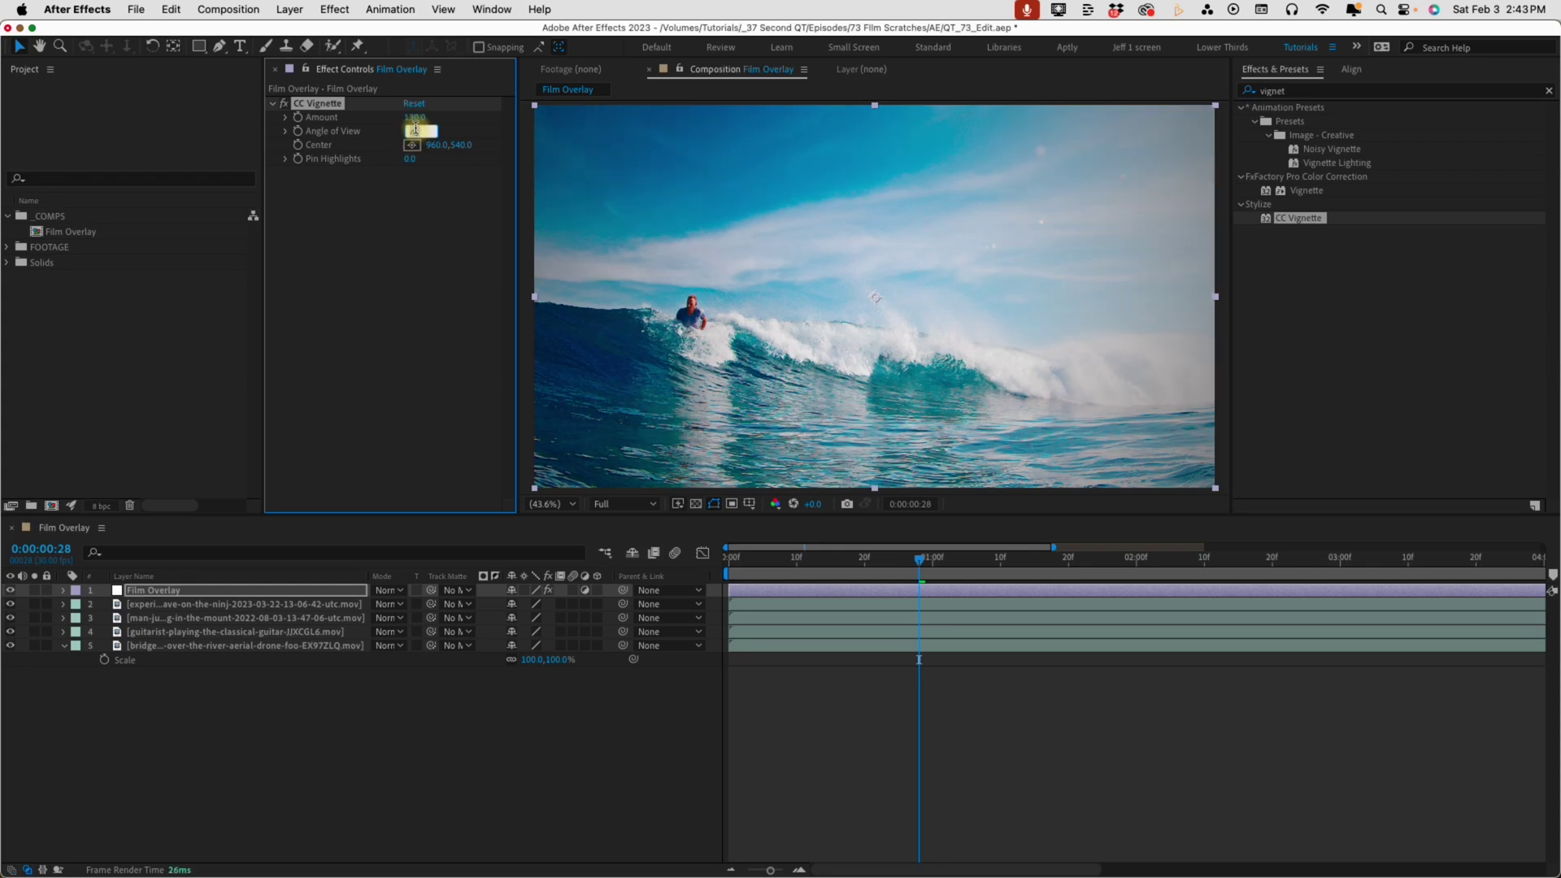
pyautogui.write('70')
pyautogui.press('Return')
# Apply the Tint and Tritone effects to Film Overlay
pyautogui.click(1334, 89)
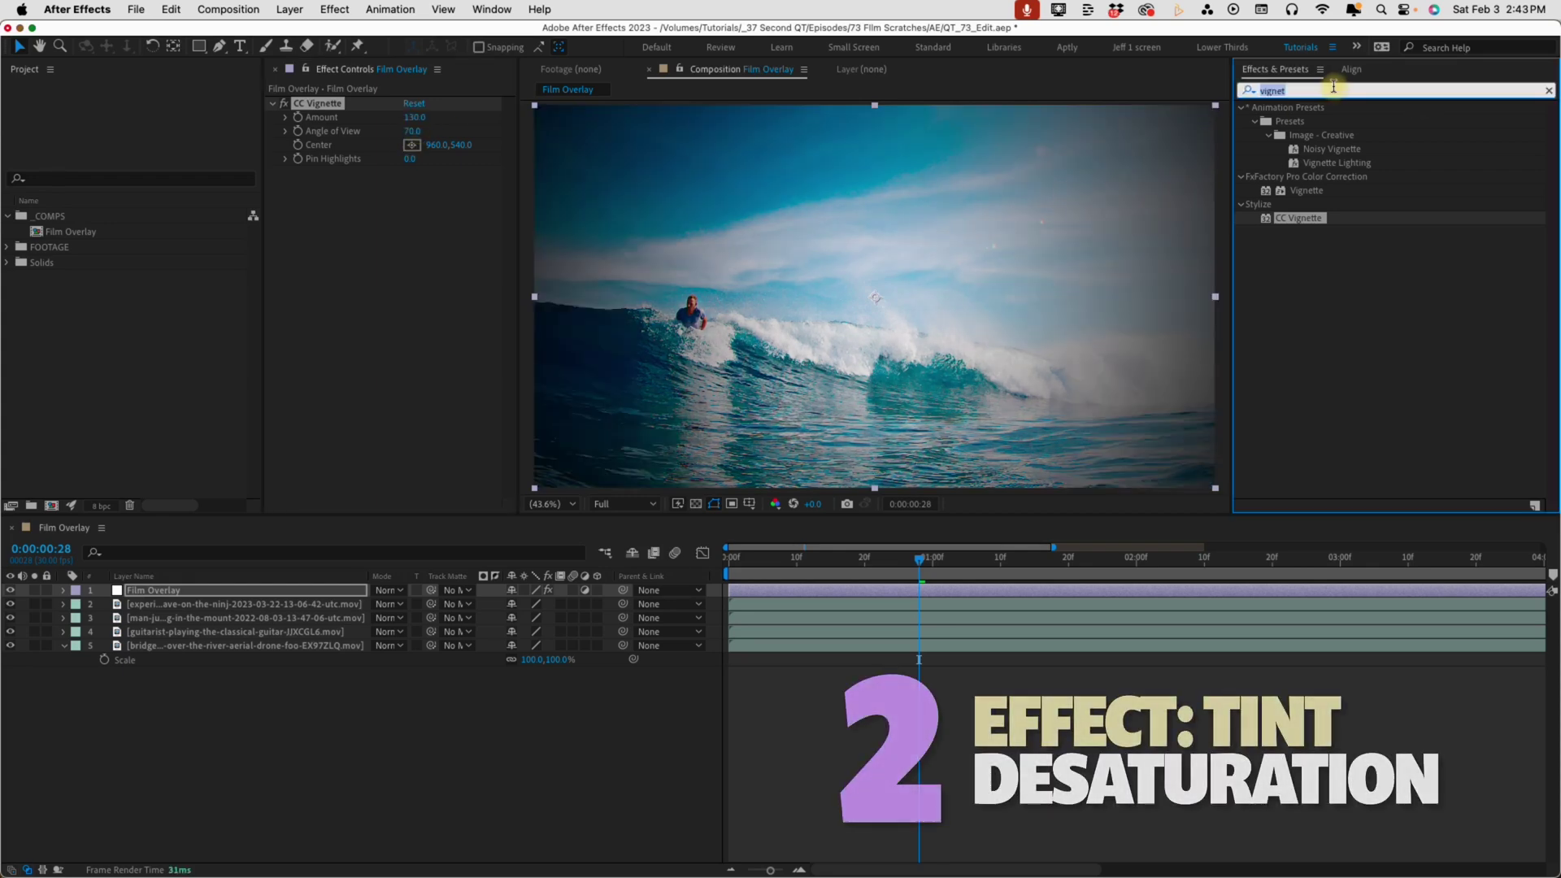
pyautogui.write('tint')
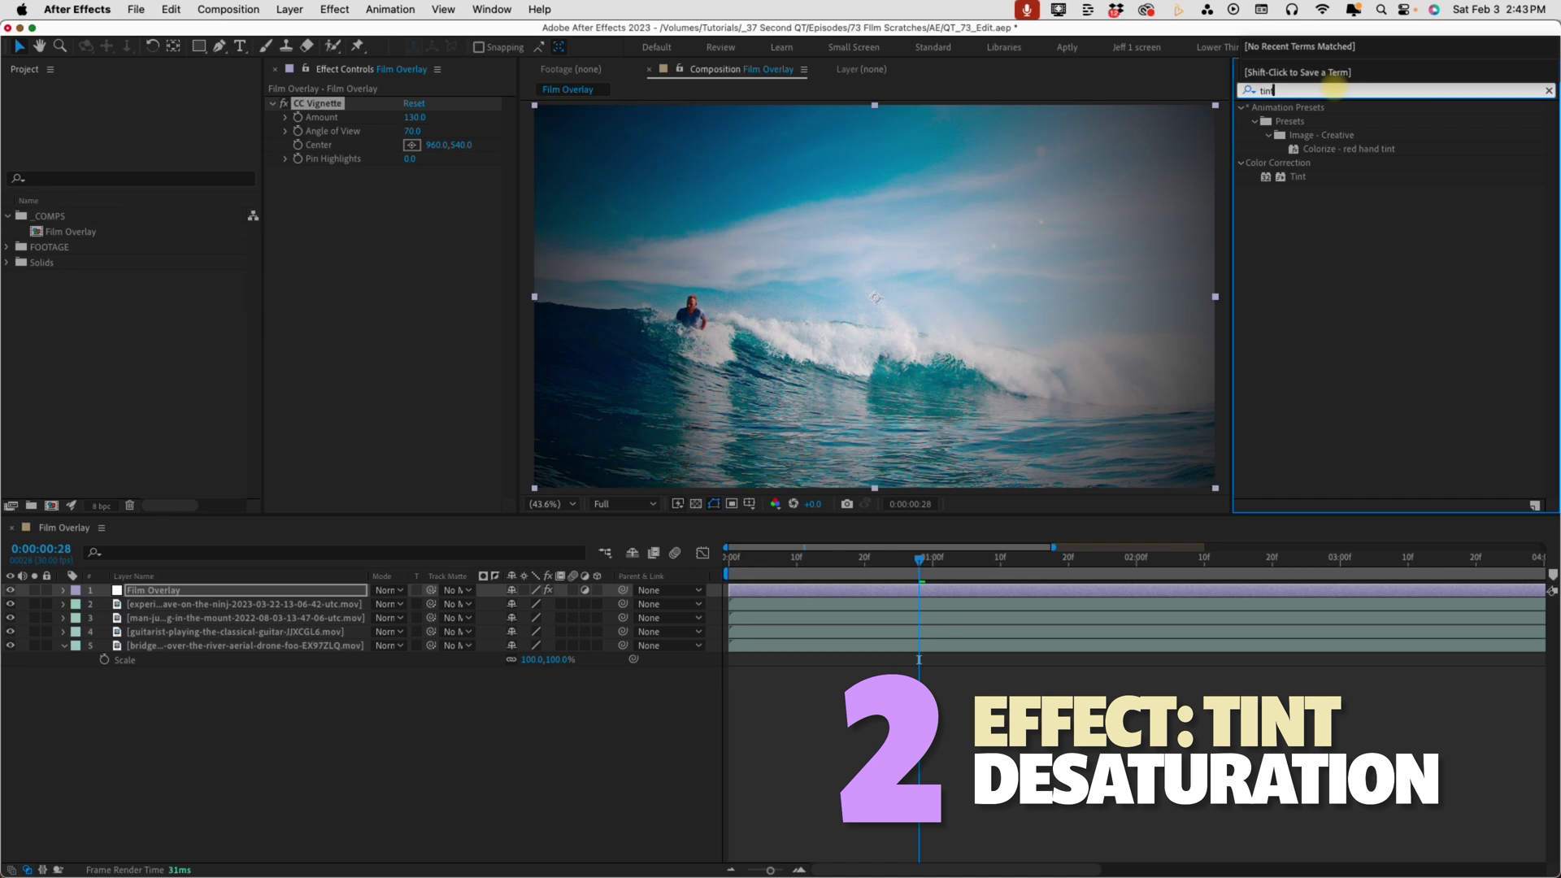
pyautogui.doubleClick(1299, 178)
pyautogui.click(1333, 91)
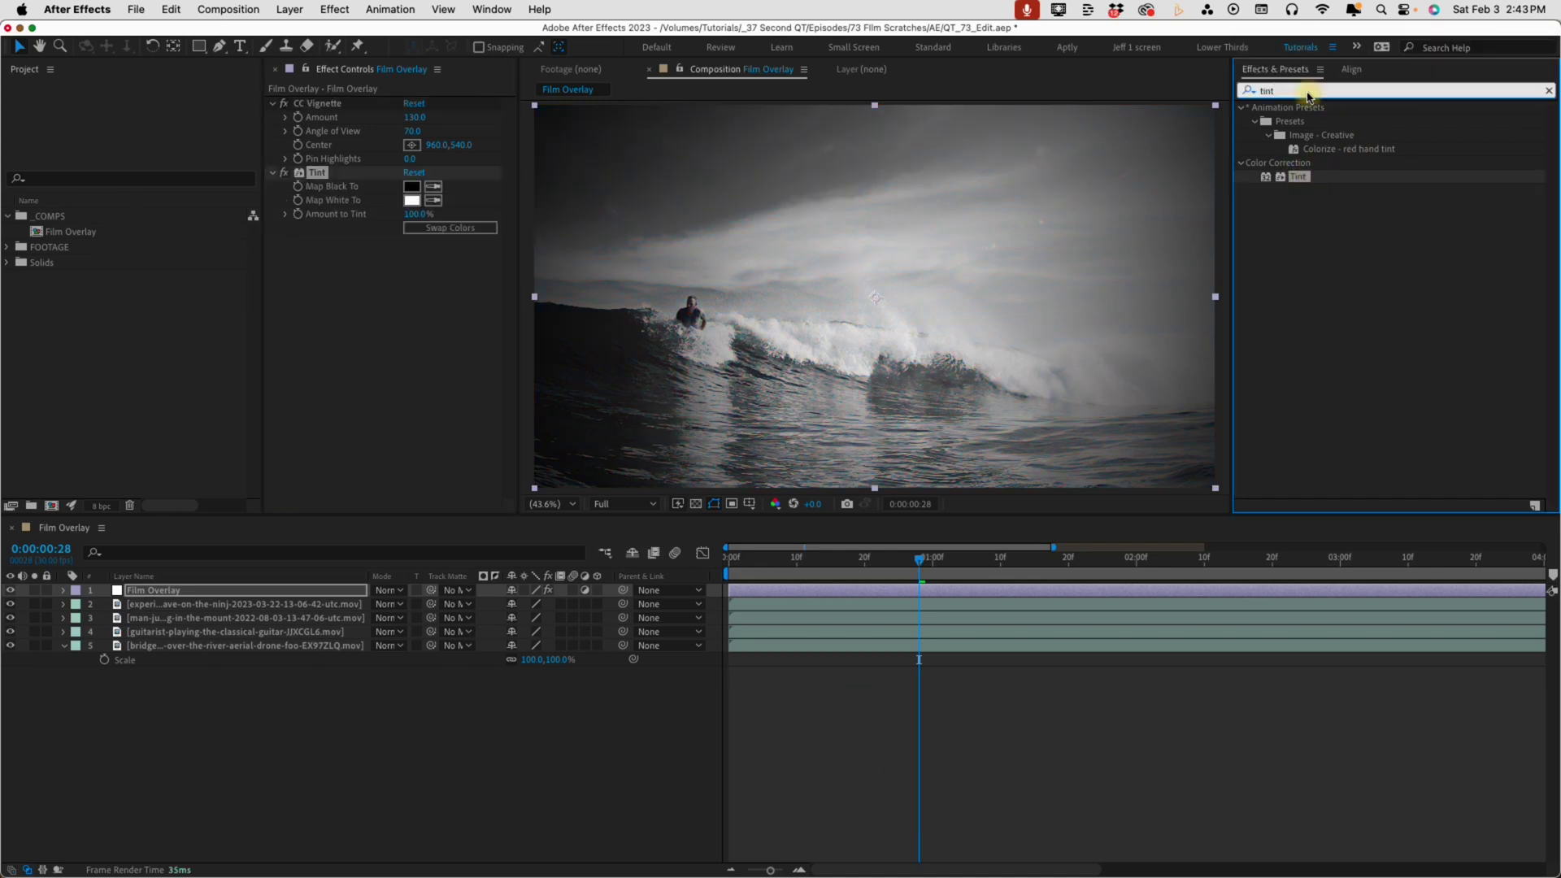
pyautogui.write('triton')
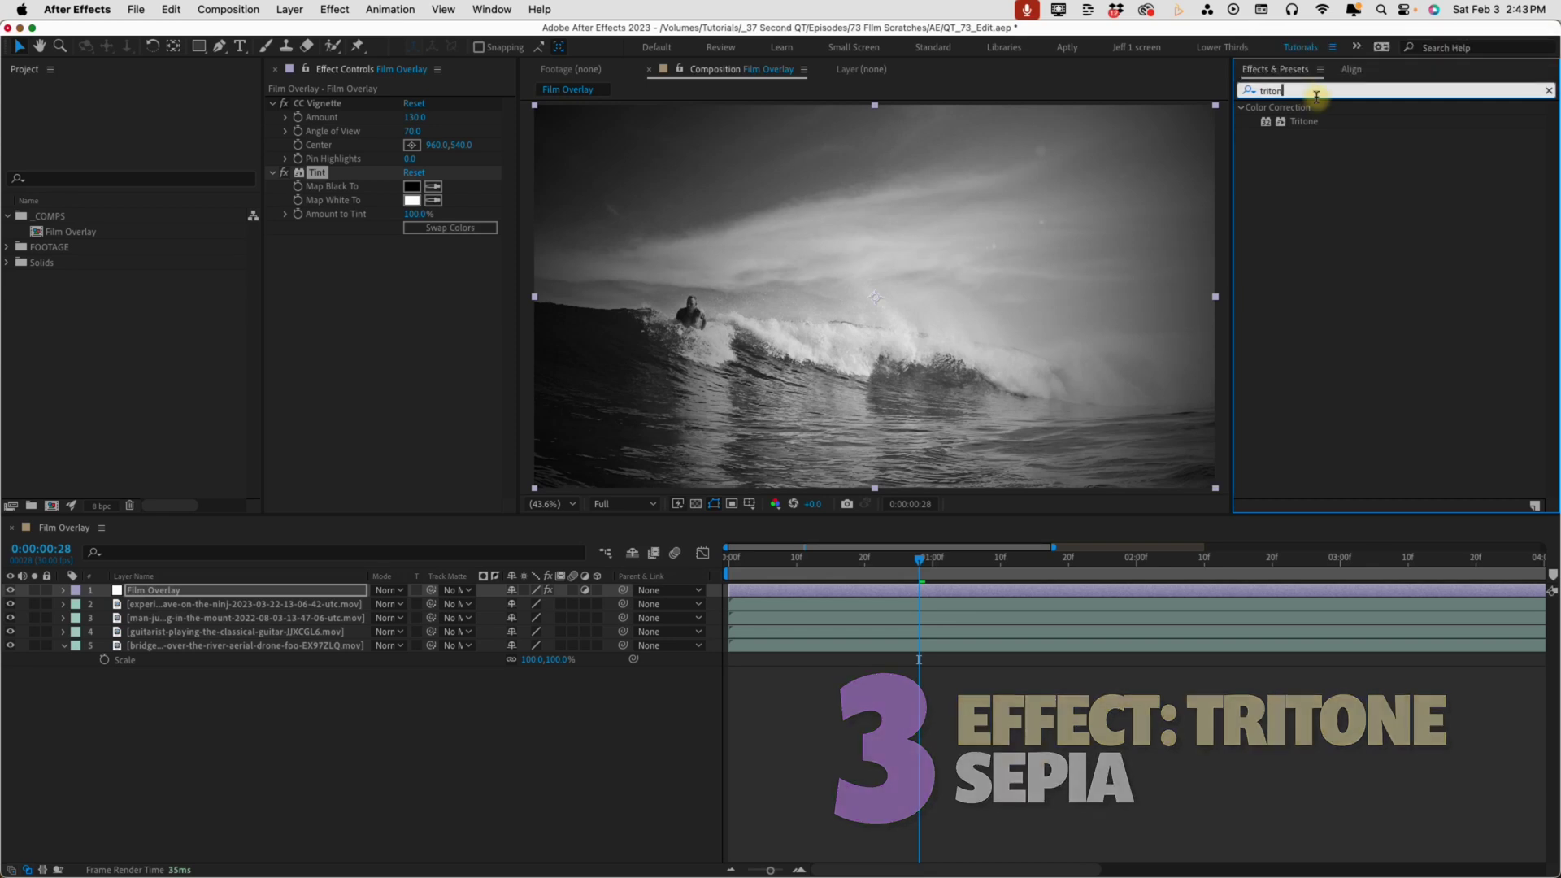
pyautogui.doubleClick(1303, 122)
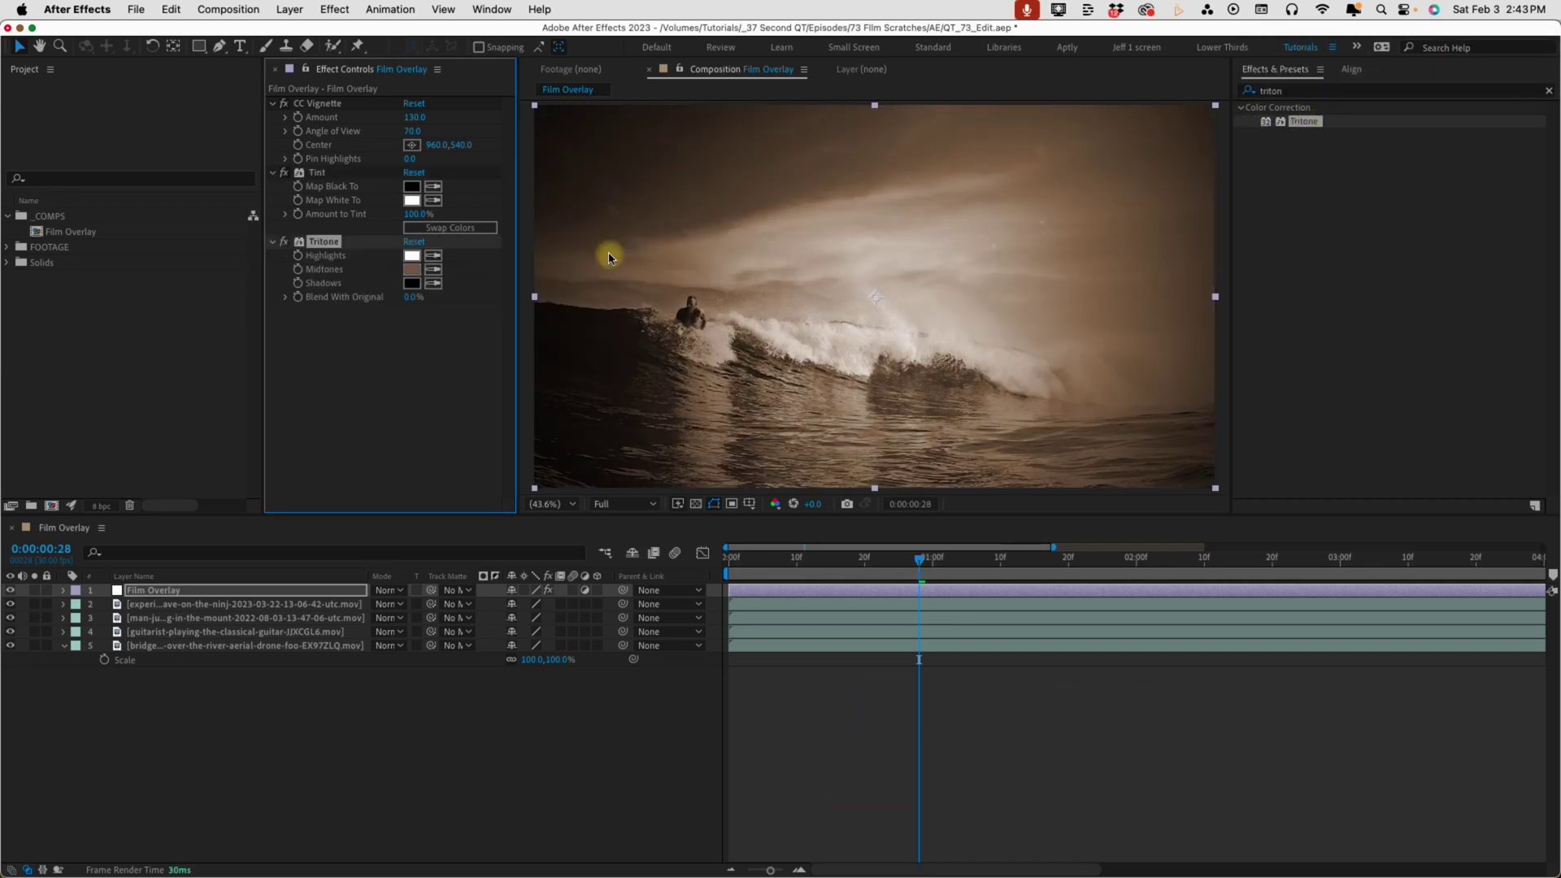
# Switch Tritone off, try then cancel a purple Map Black To colour, and lower Amount to Tint
pyautogui.click(284, 242)
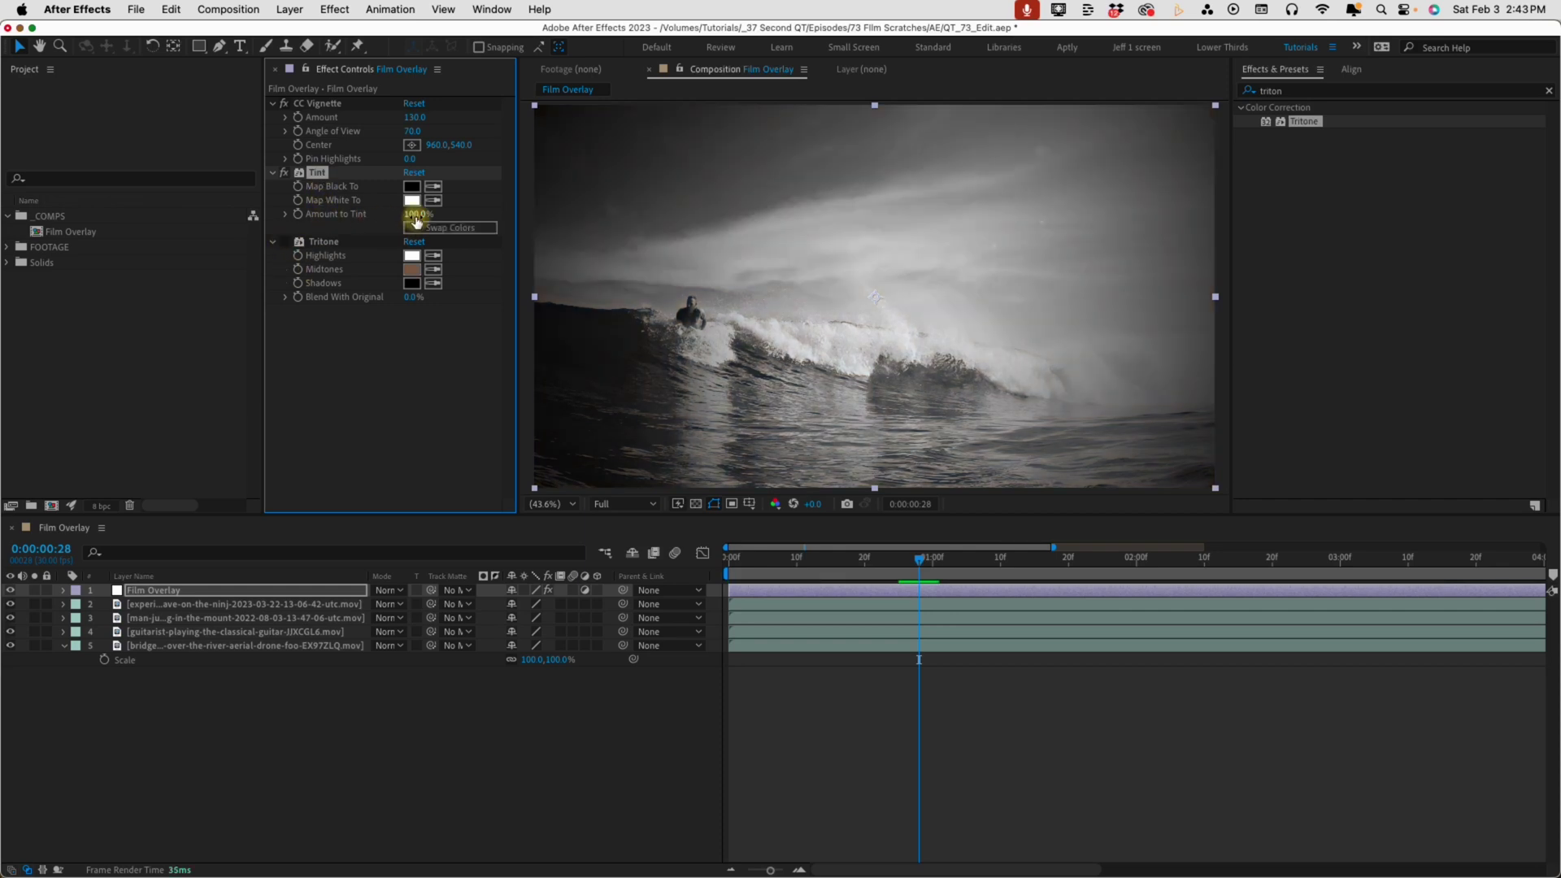
pyautogui.moveTo(415, 219); pyautogui.dragTo(292, 202)
pyautogui.click(413, 189)
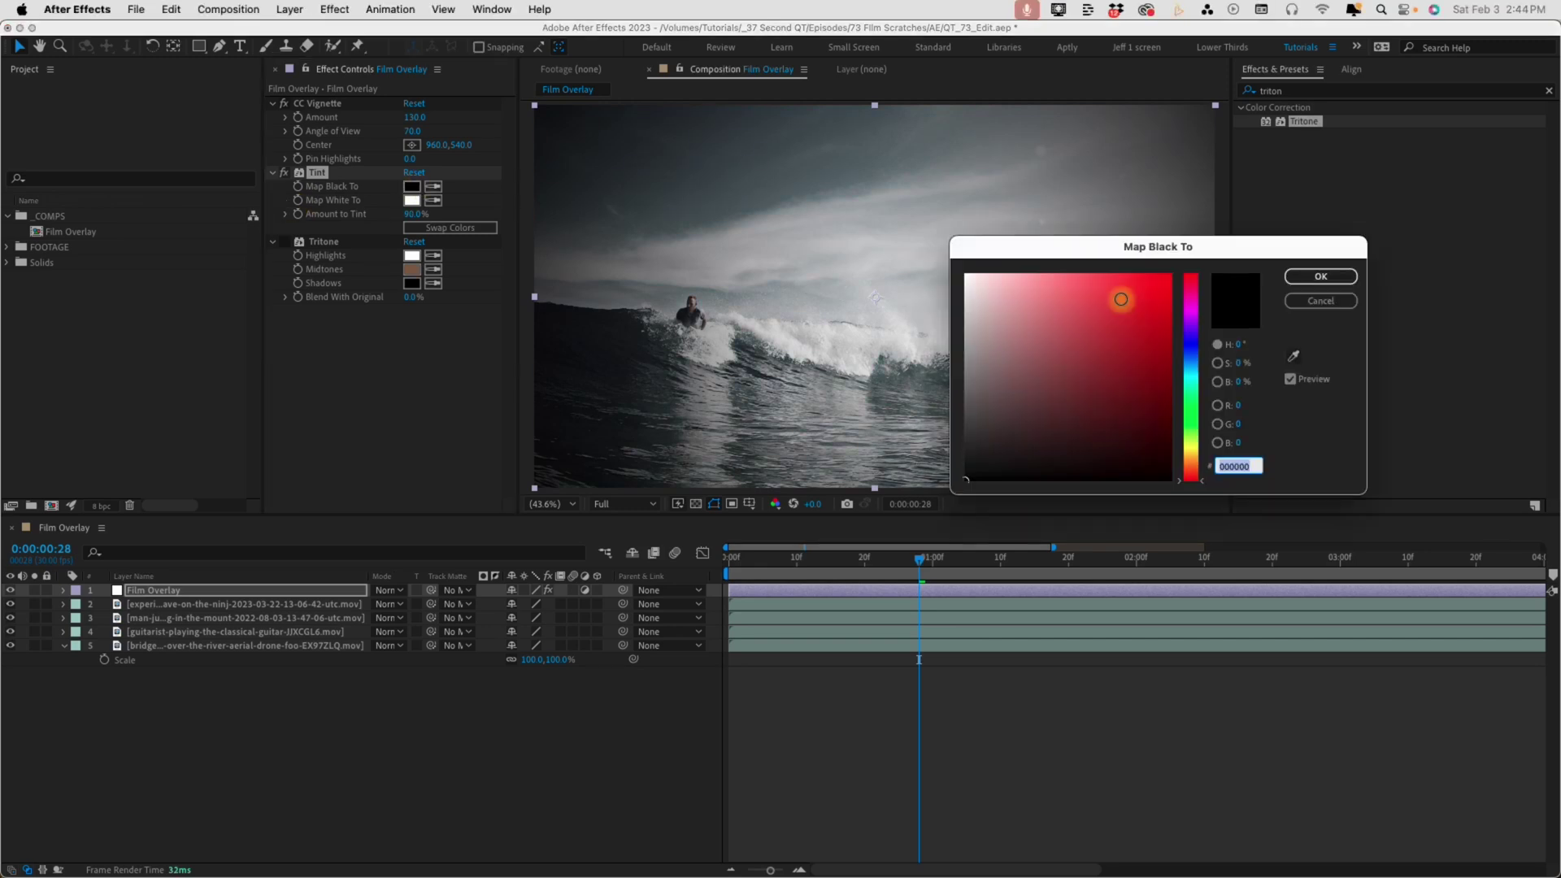
pyautogui.click(1192, 327)
pyautogui.click(1165, 275)
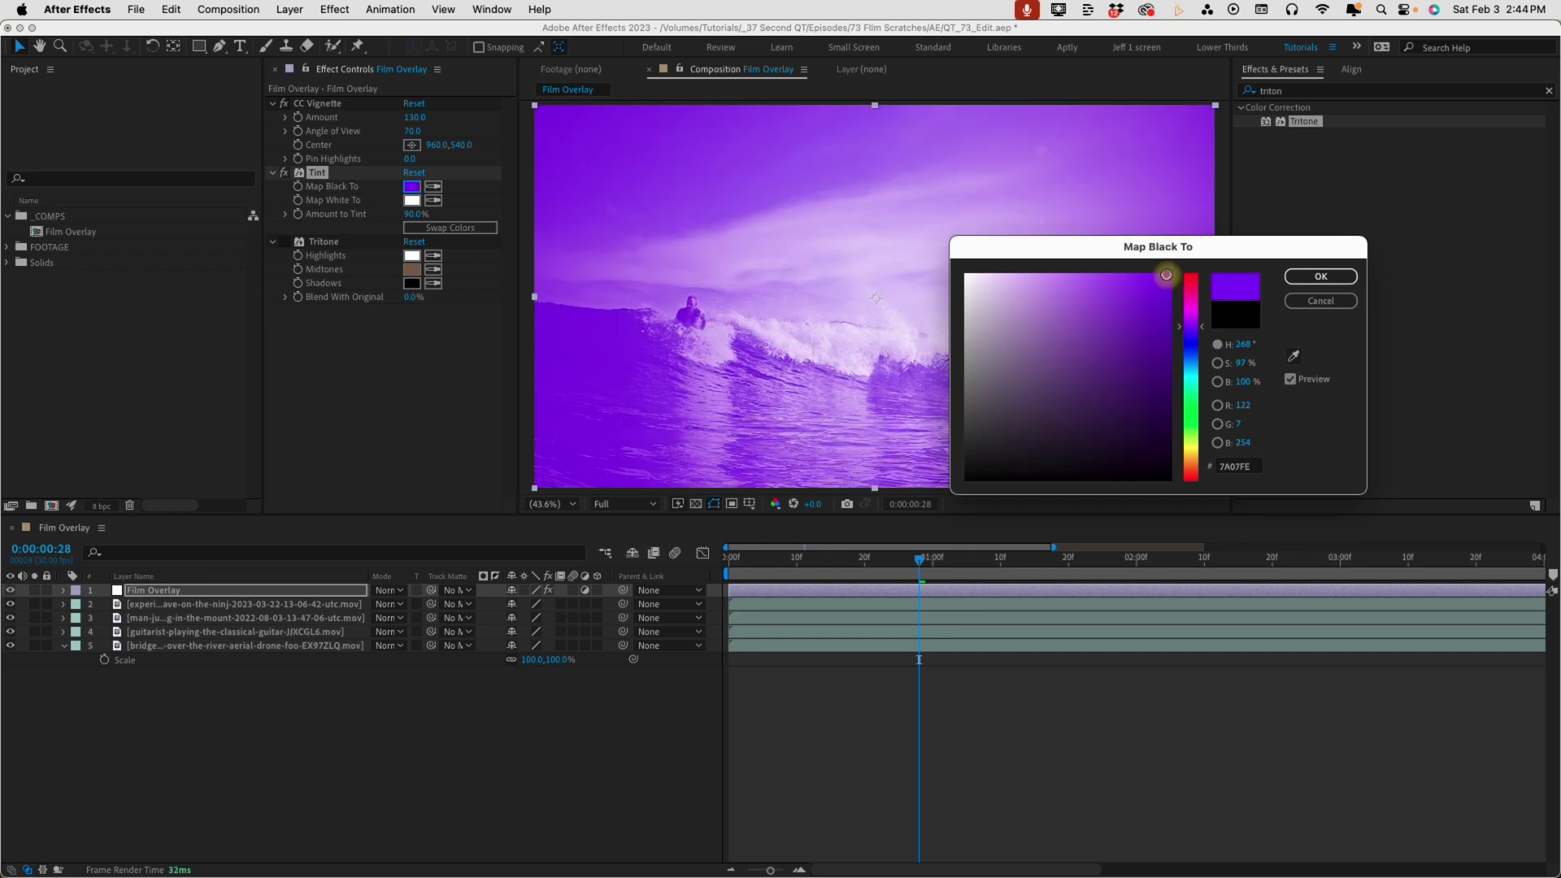
pyautogui.click(1320, 302)
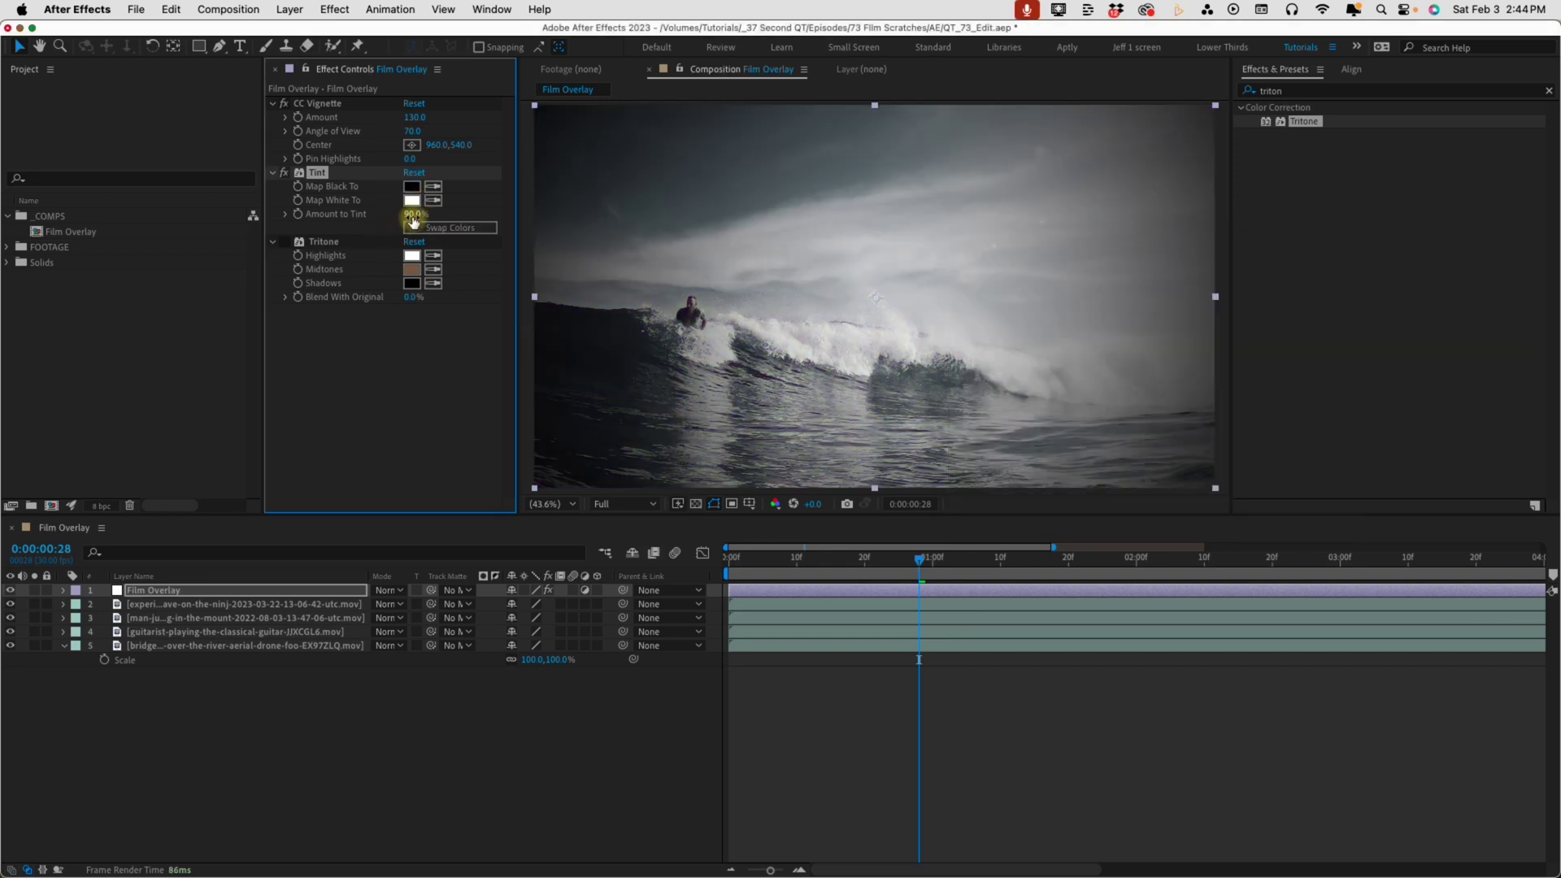
pyautogui.moveTo(414, 220); pyautogui.dragTo(324, 230)
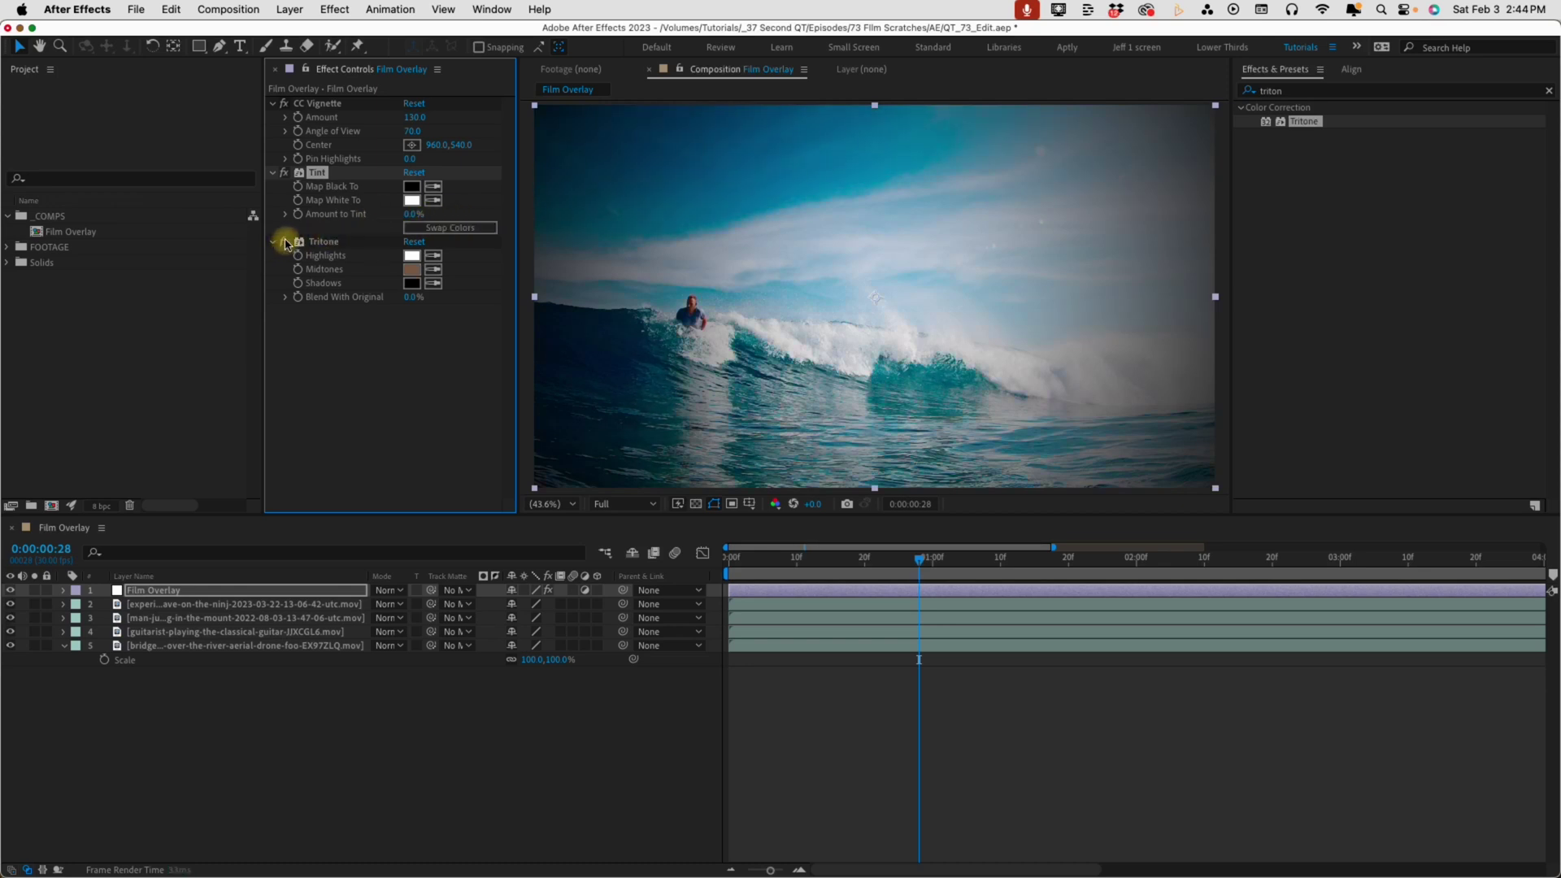
# Toggle Tint and Tritone on and off while trying Amount to Tint and Blend With Original values
pyautogui.click(285, 242)
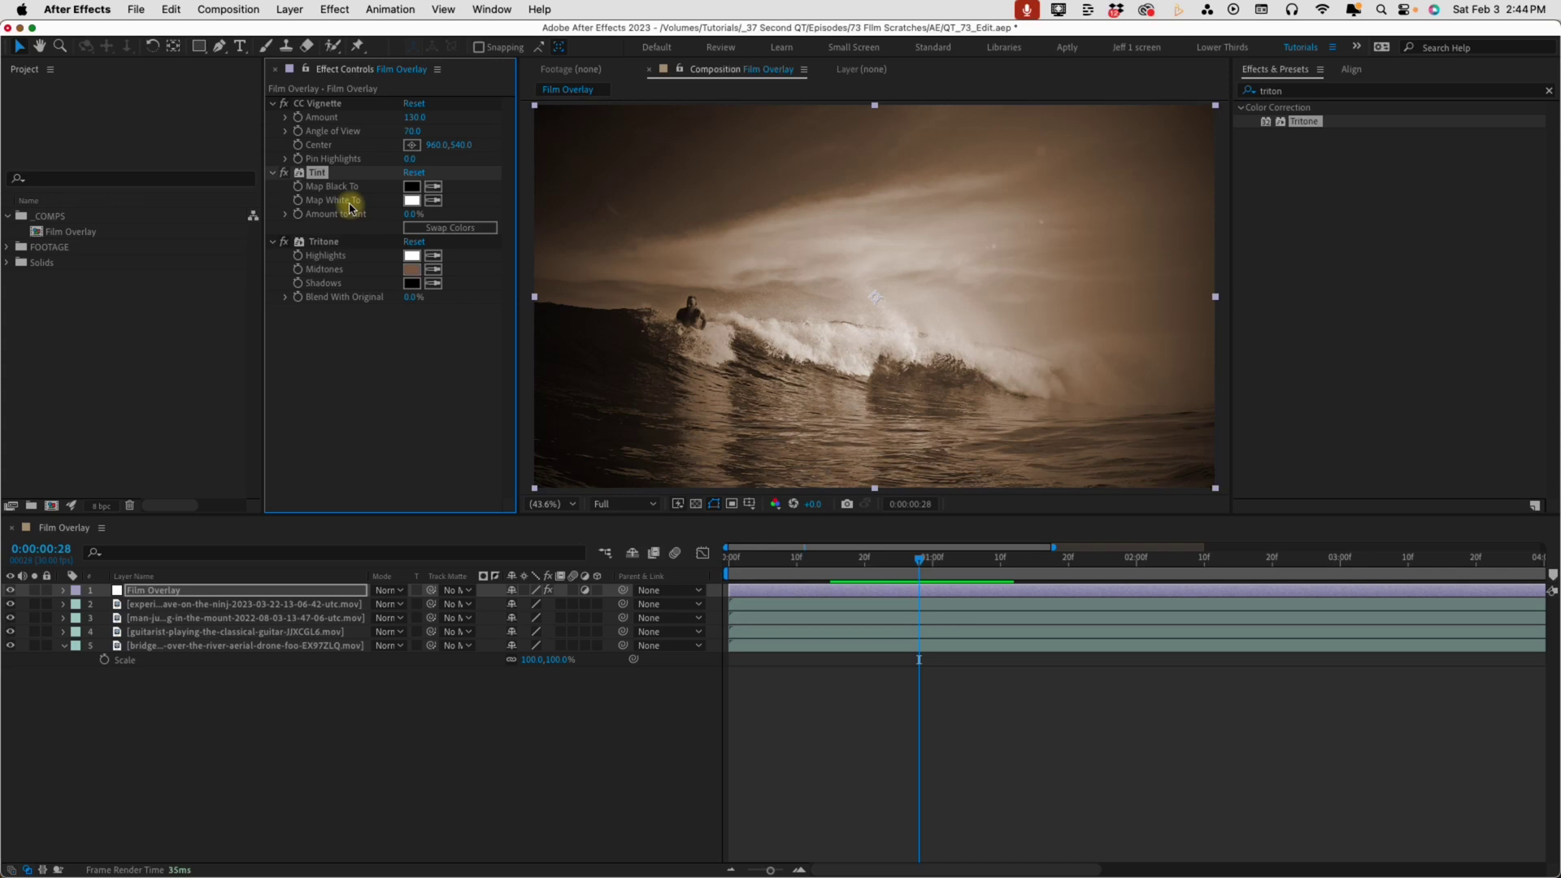
pyautogui.click(285, 173)
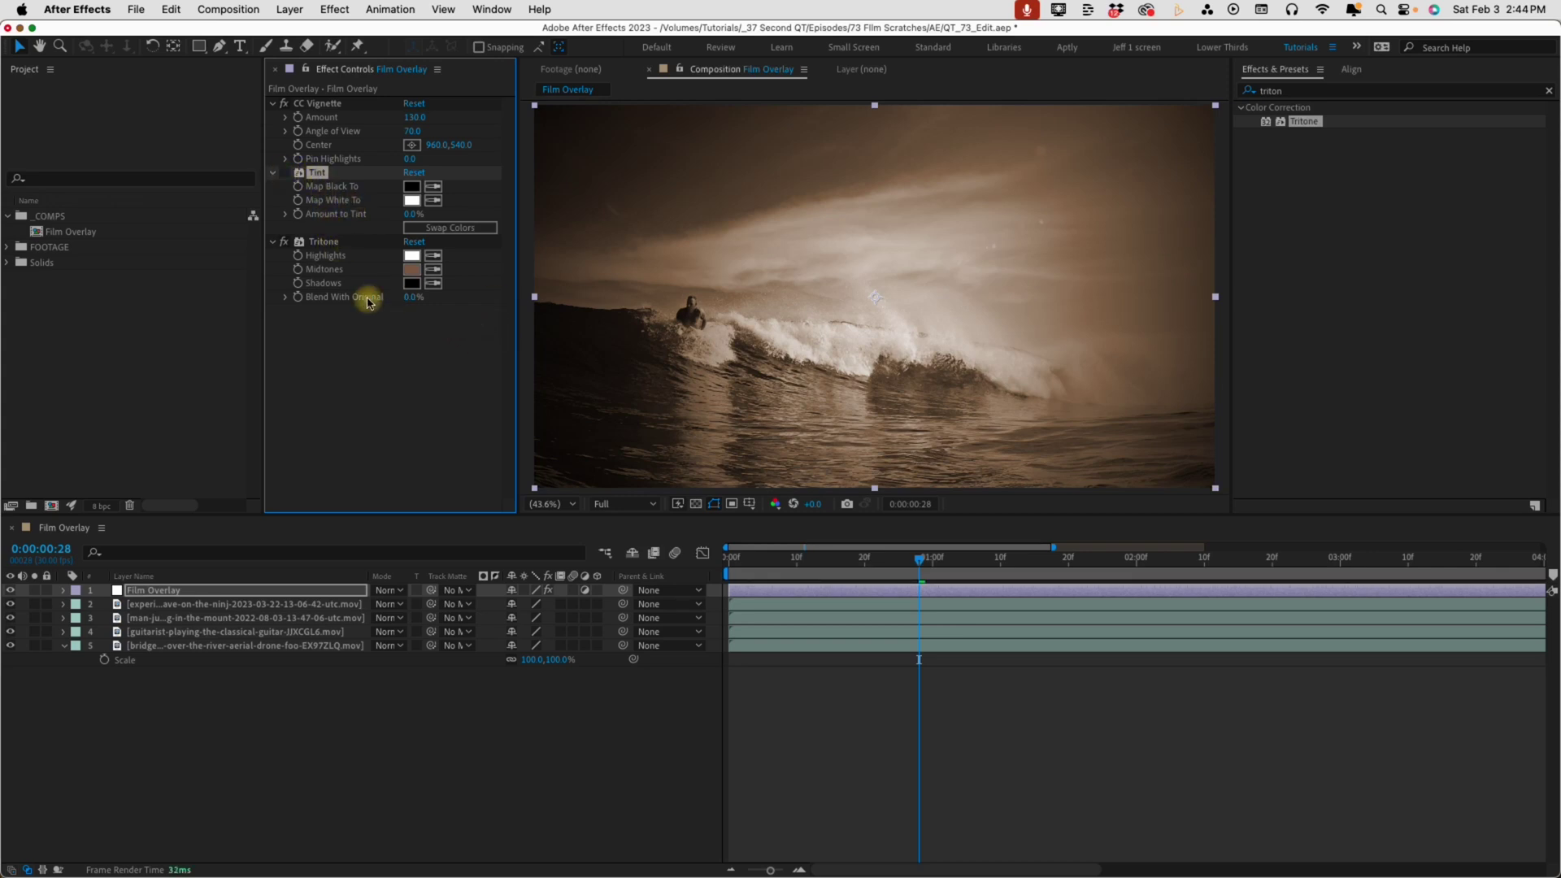
pyautogui.moveTo(416, 303); pyautogui.dragTo(464, 294)
pyautogui.click(284, 242)
pyautogui.moveTo(411, 214); pyautogui.dragTo(488, 212)
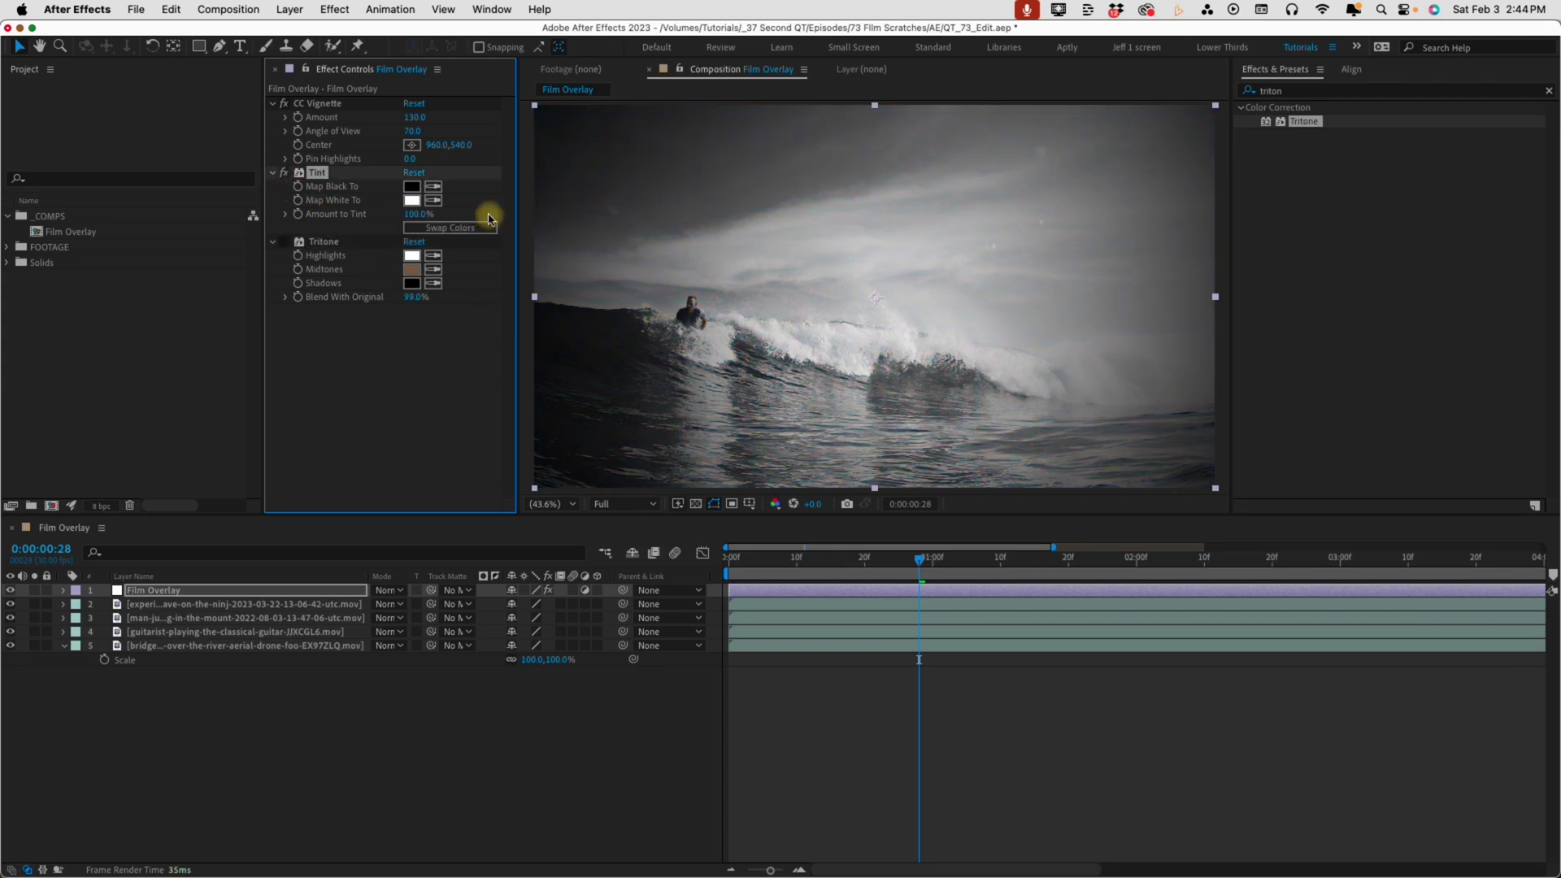
pyautogui.click(284, 173)
pyautogui.click(284, 241)
pyautogui.moveTo(415, 305); pyautogui.dragTo(377, 294)
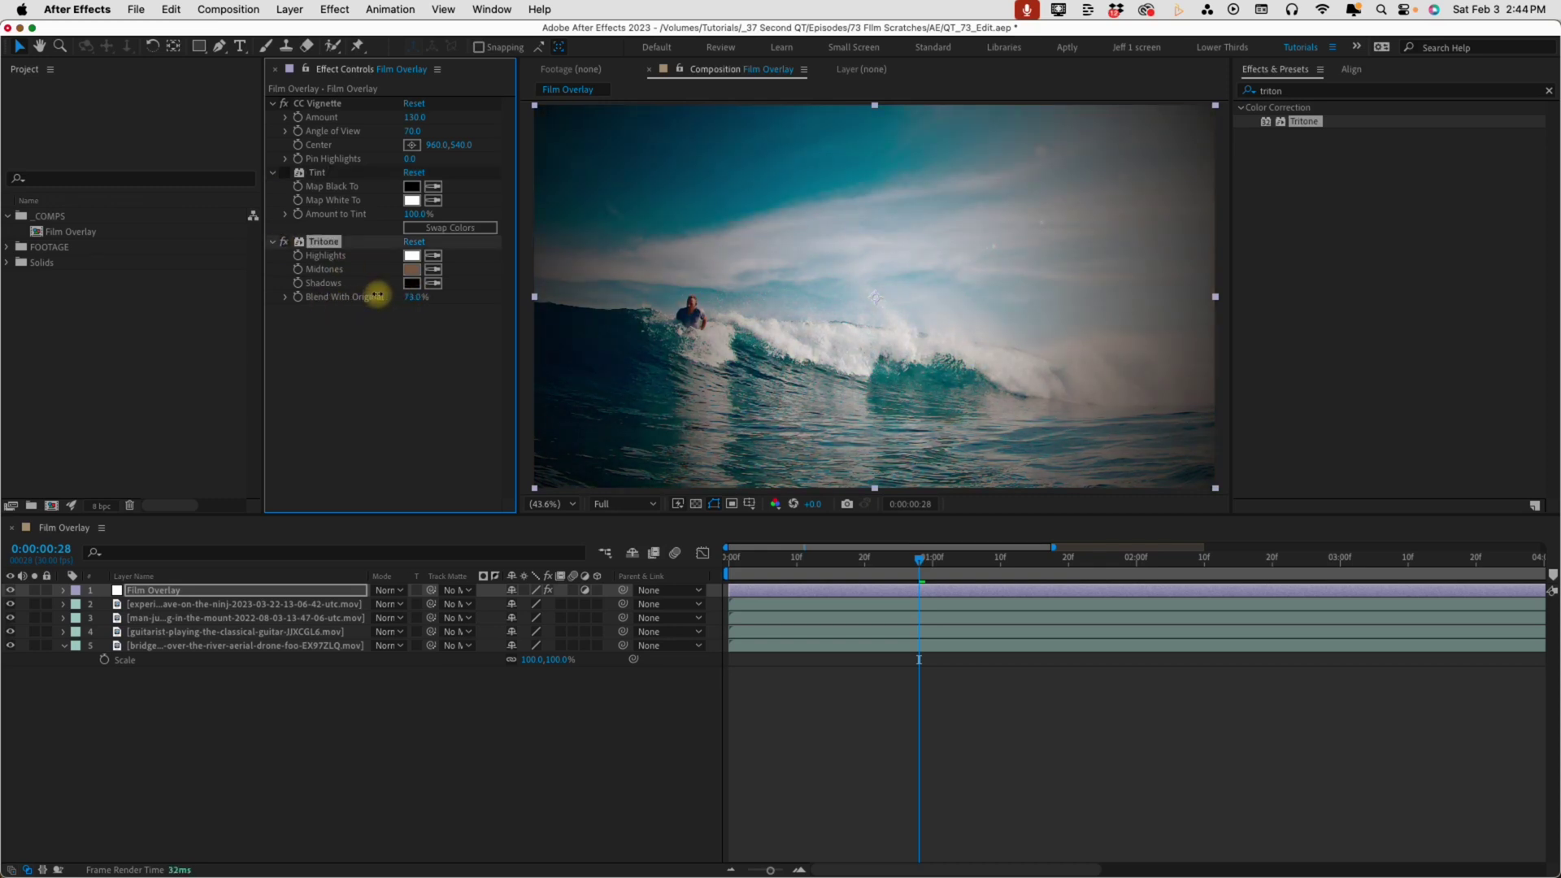
# Turn Tint back on with Amount to Tint 40% and set Tritone's Blend With Original to 60%
pyautogui.click(284, 172)
pyautogui.click(418, 214)
pyautogui.write('40')
pyautogui.press('Return')
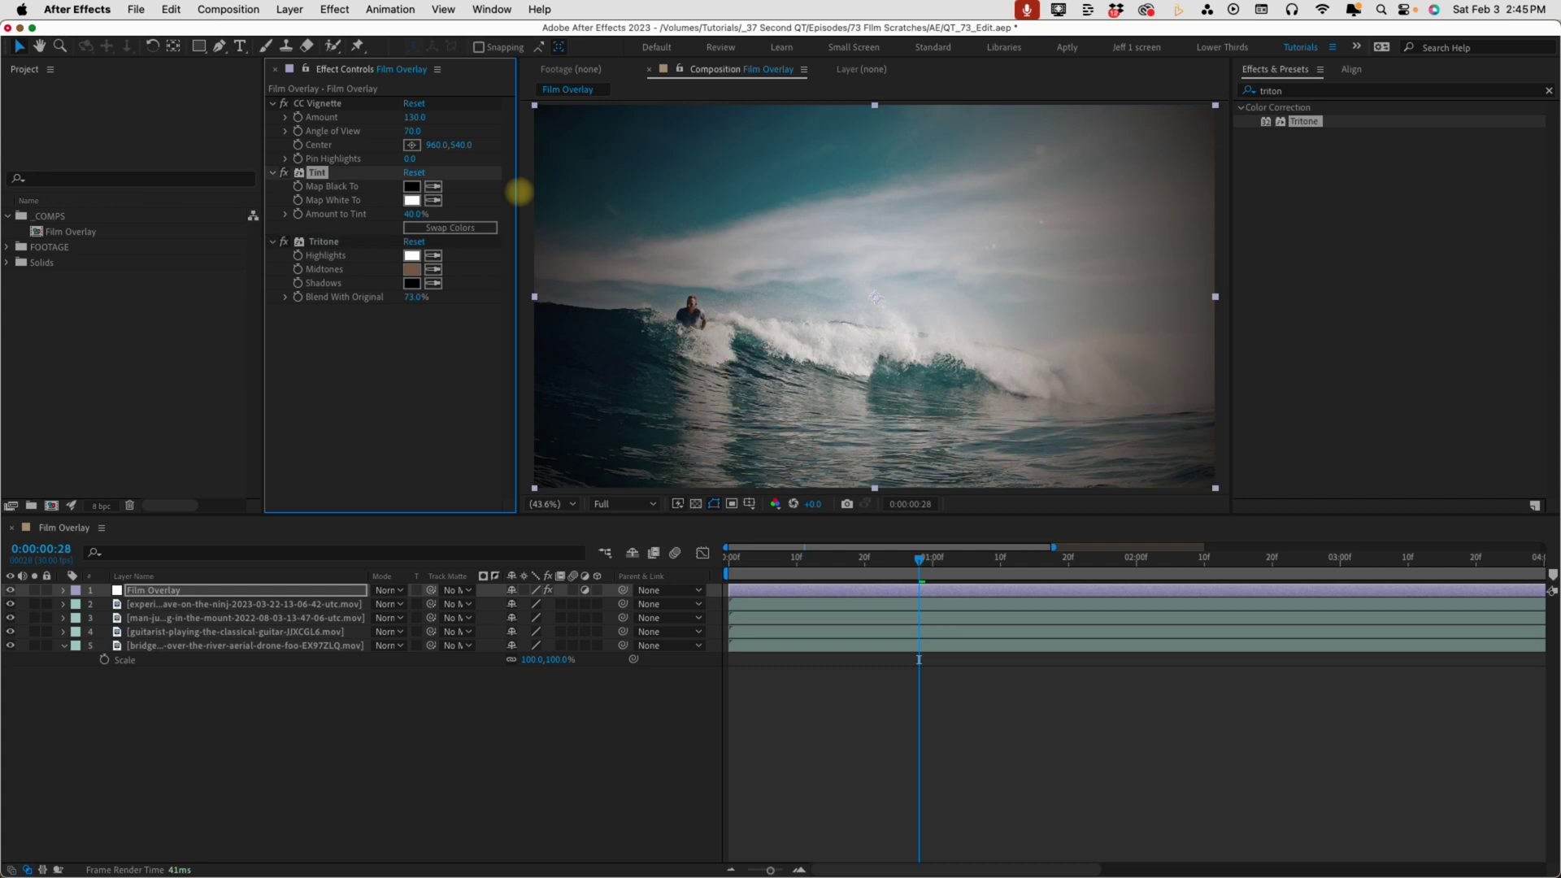
pyautogui.click(415, 300)
pyautogui.write('60')
pyautogui.press('Return')
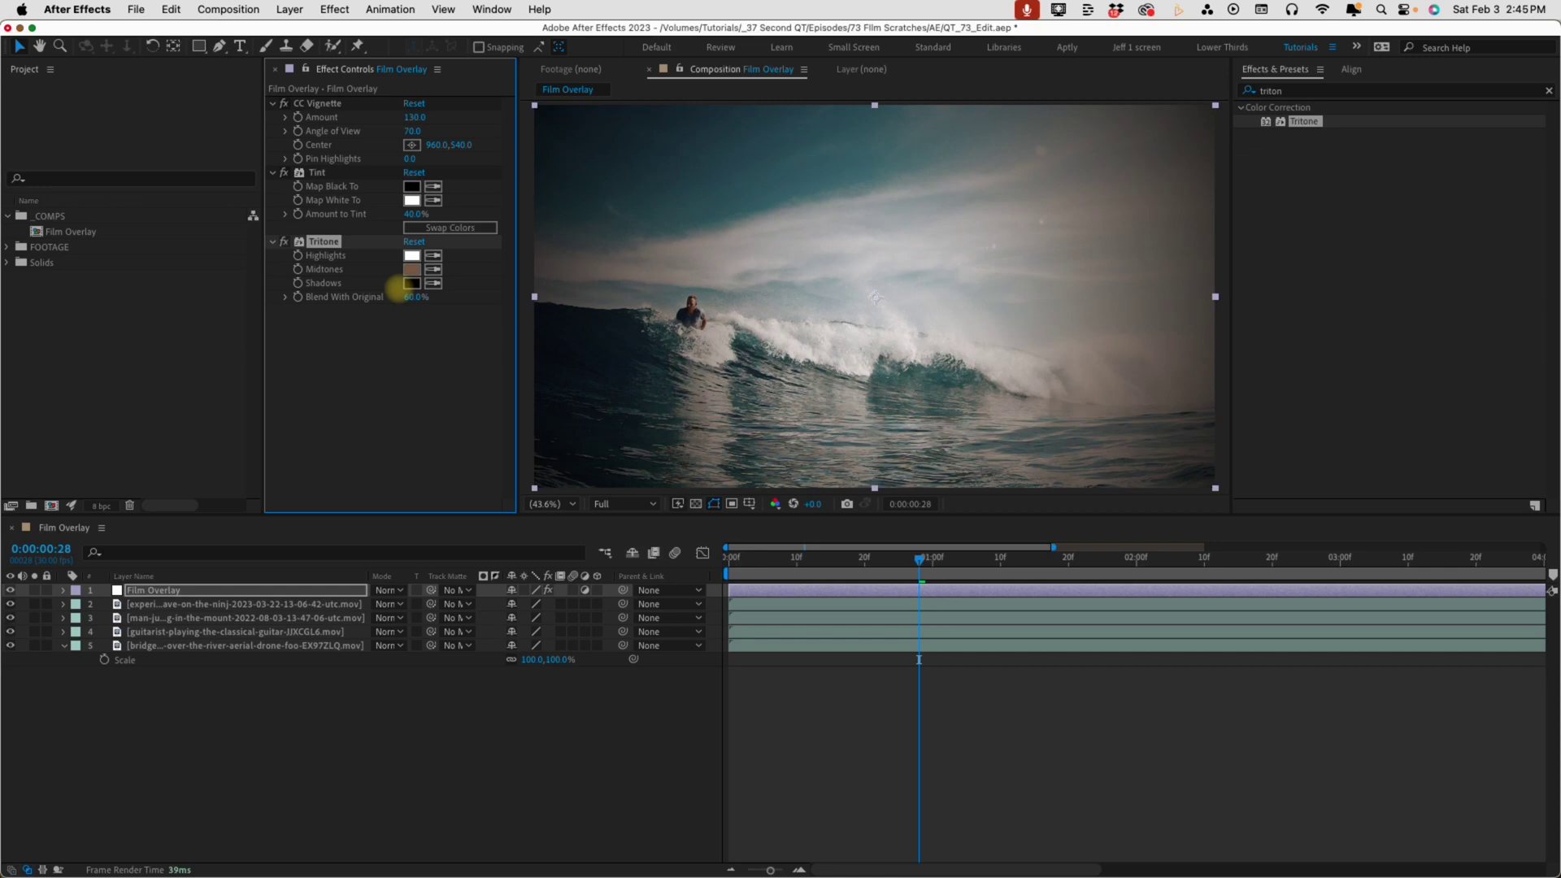
# Collapse the existing effects and add an Exposure effect with Exposure 0.50
pyautogui.click(272, 104)
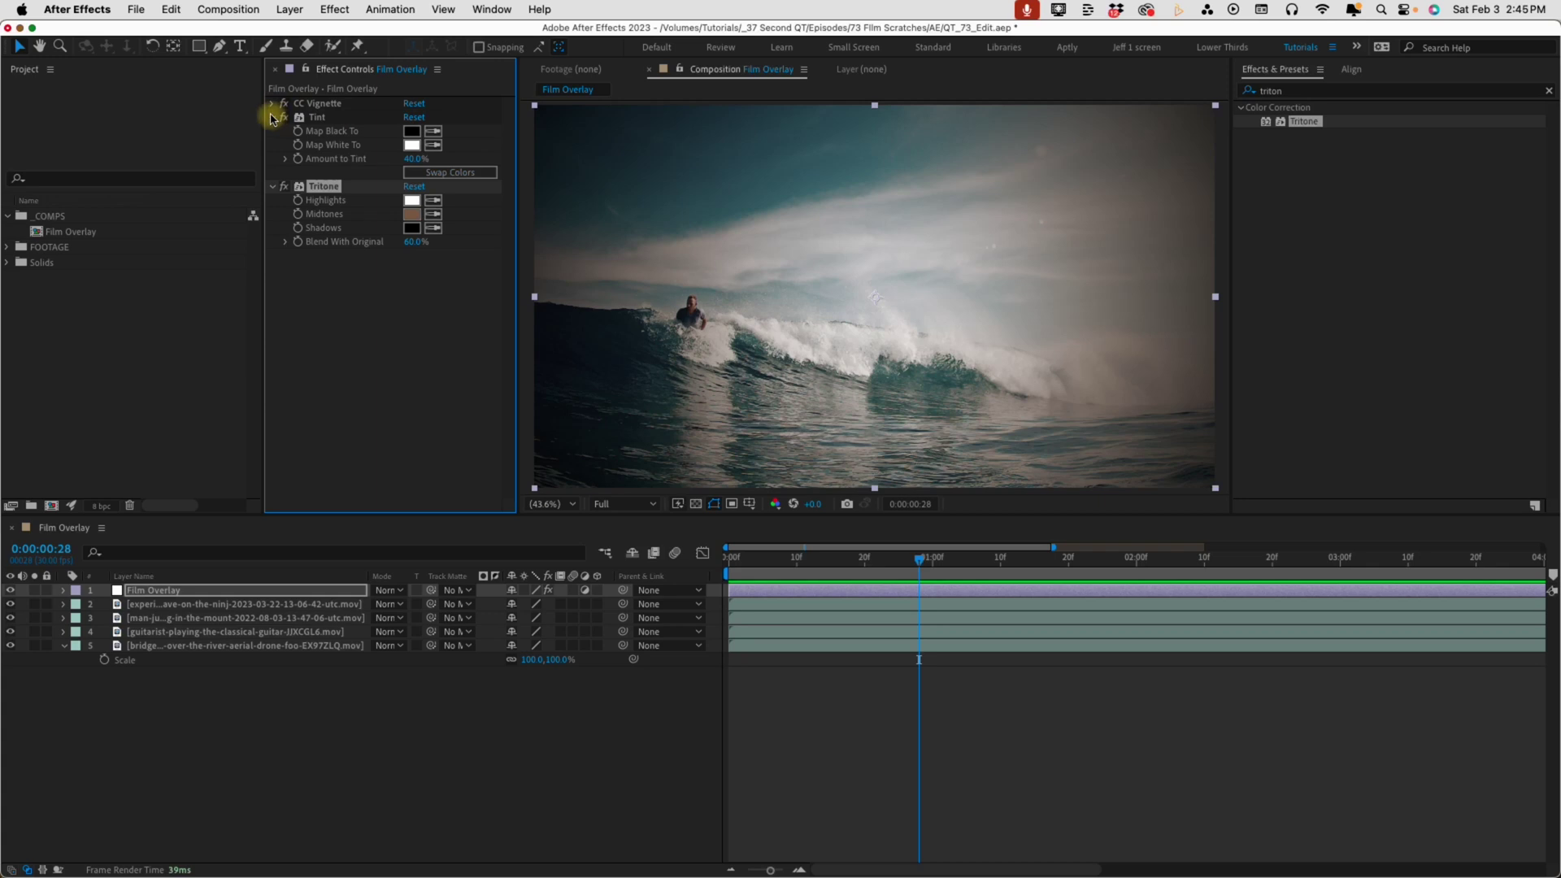
pyautogui.click(272, 118)
pyautogui.click(272, 132)
pyautogui.click(1311, 91)
pyautogui.write('exp')
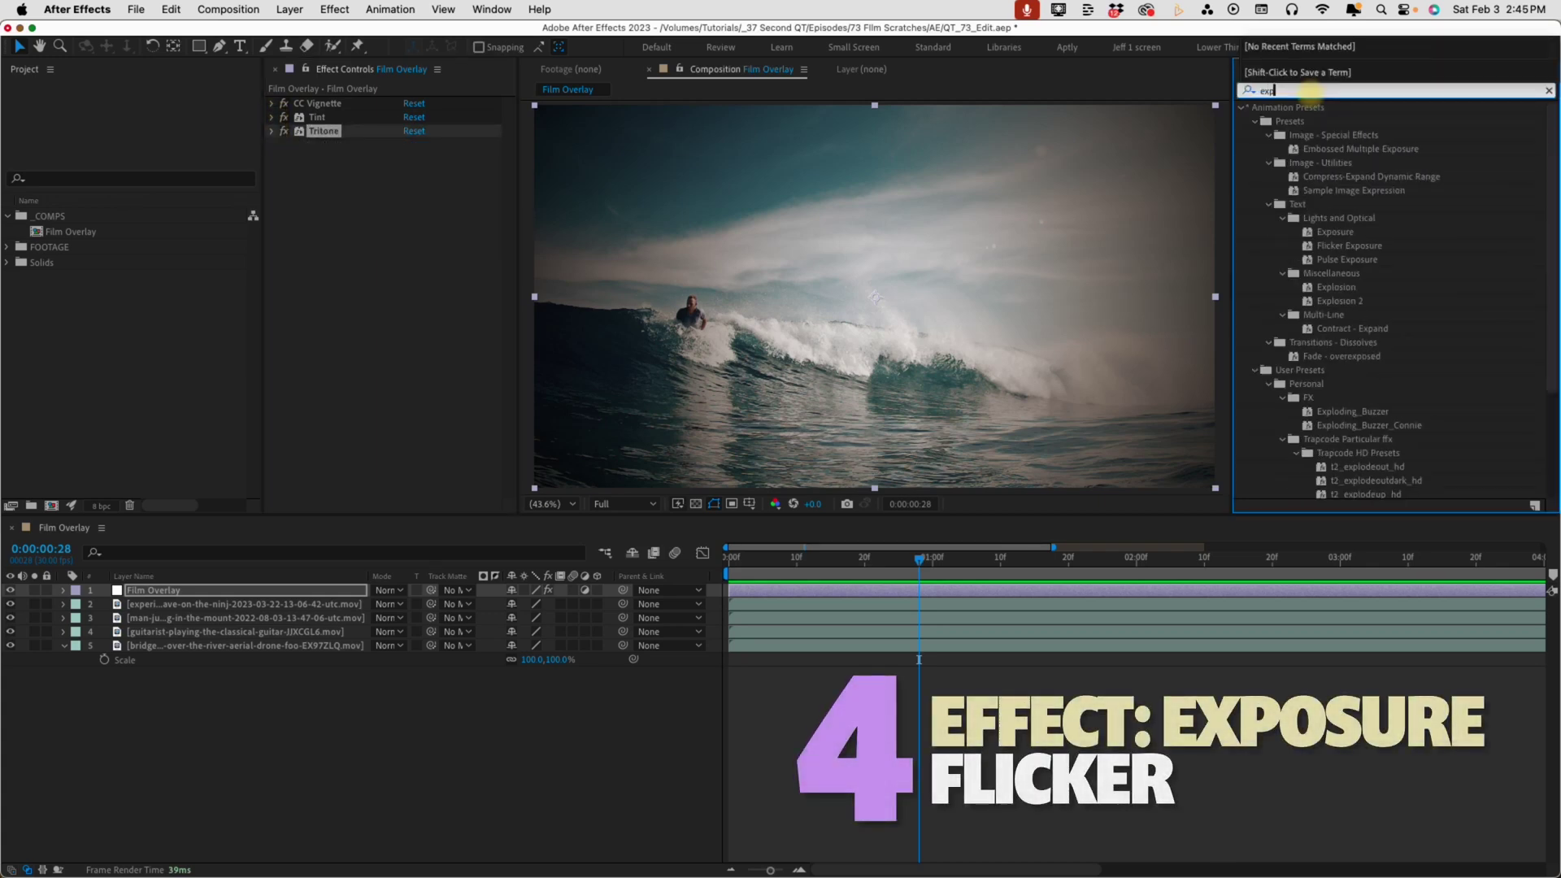
pyautogui.write('osure')
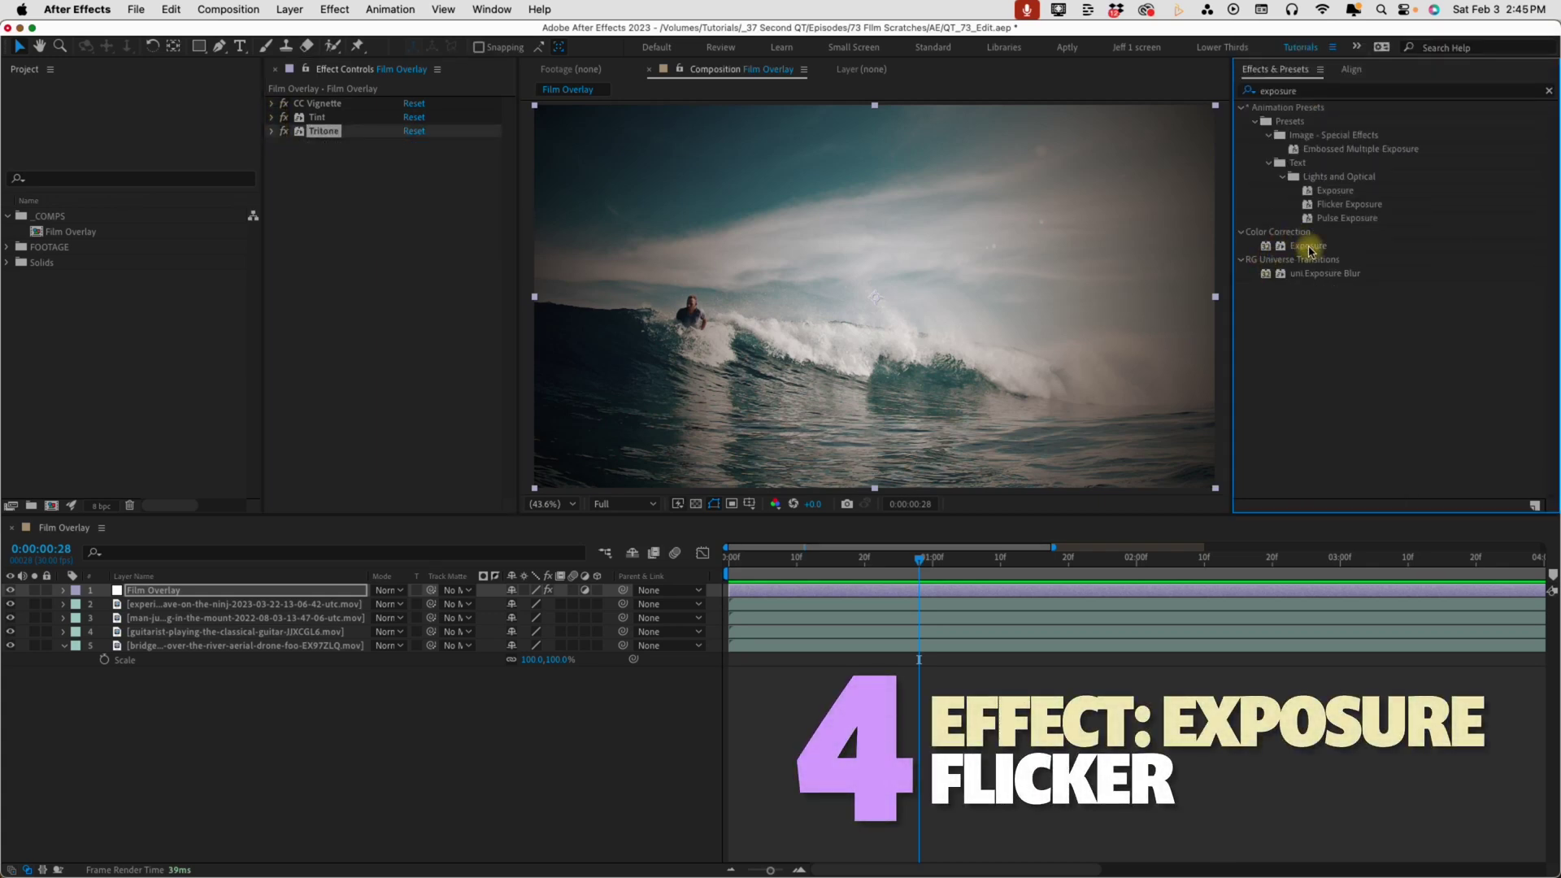
pyautogui.doubleClick(1308, 247)
pyautogui.click(437, 188)
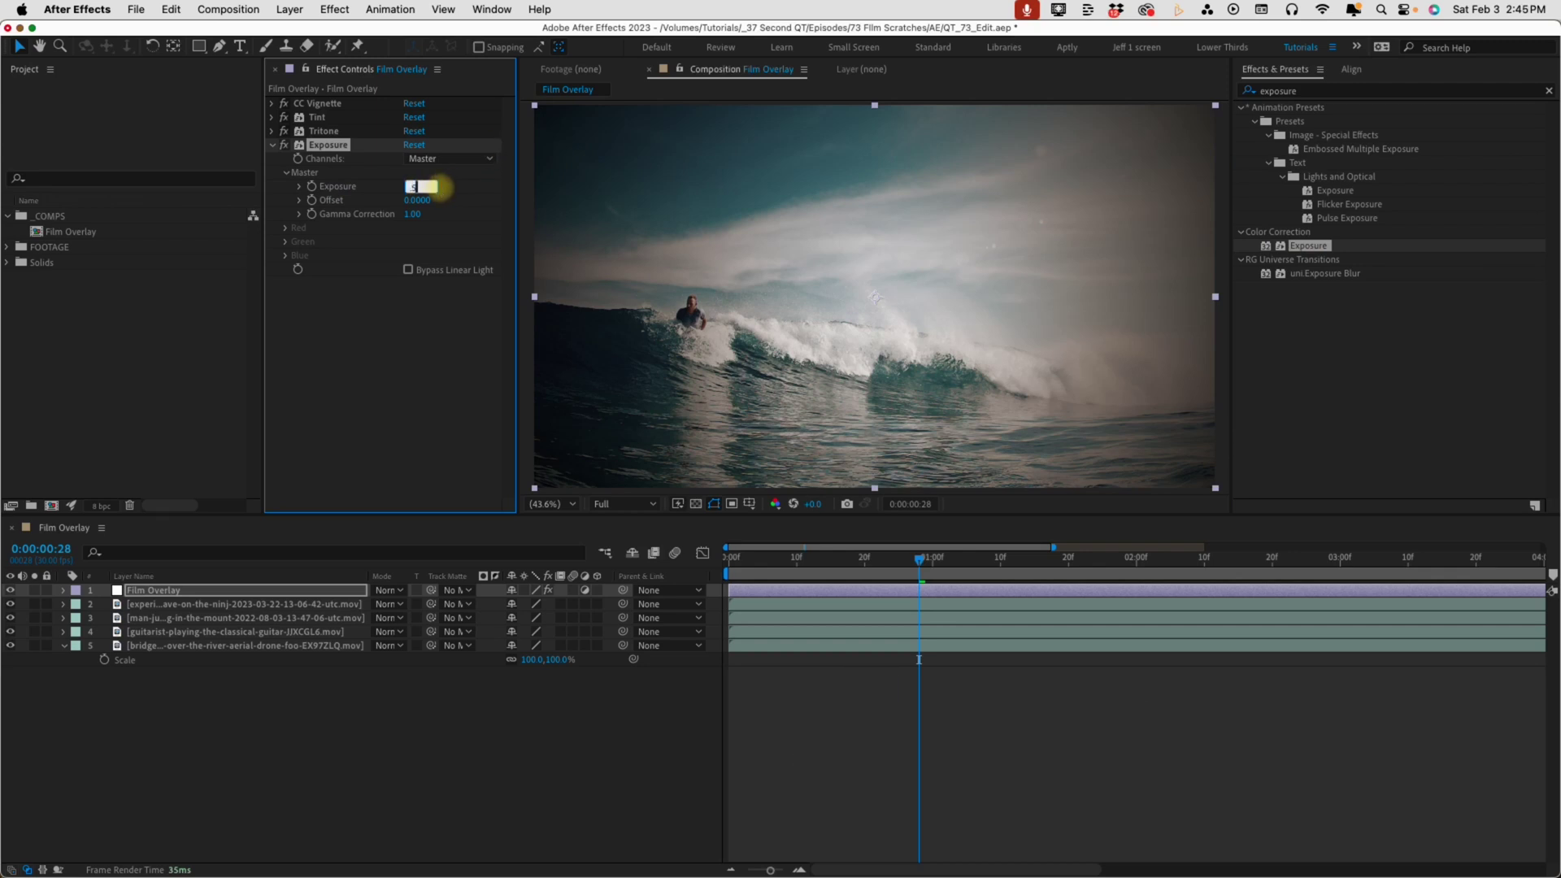
pyautogui.write('.5')
pyautogui.click(319, 187)
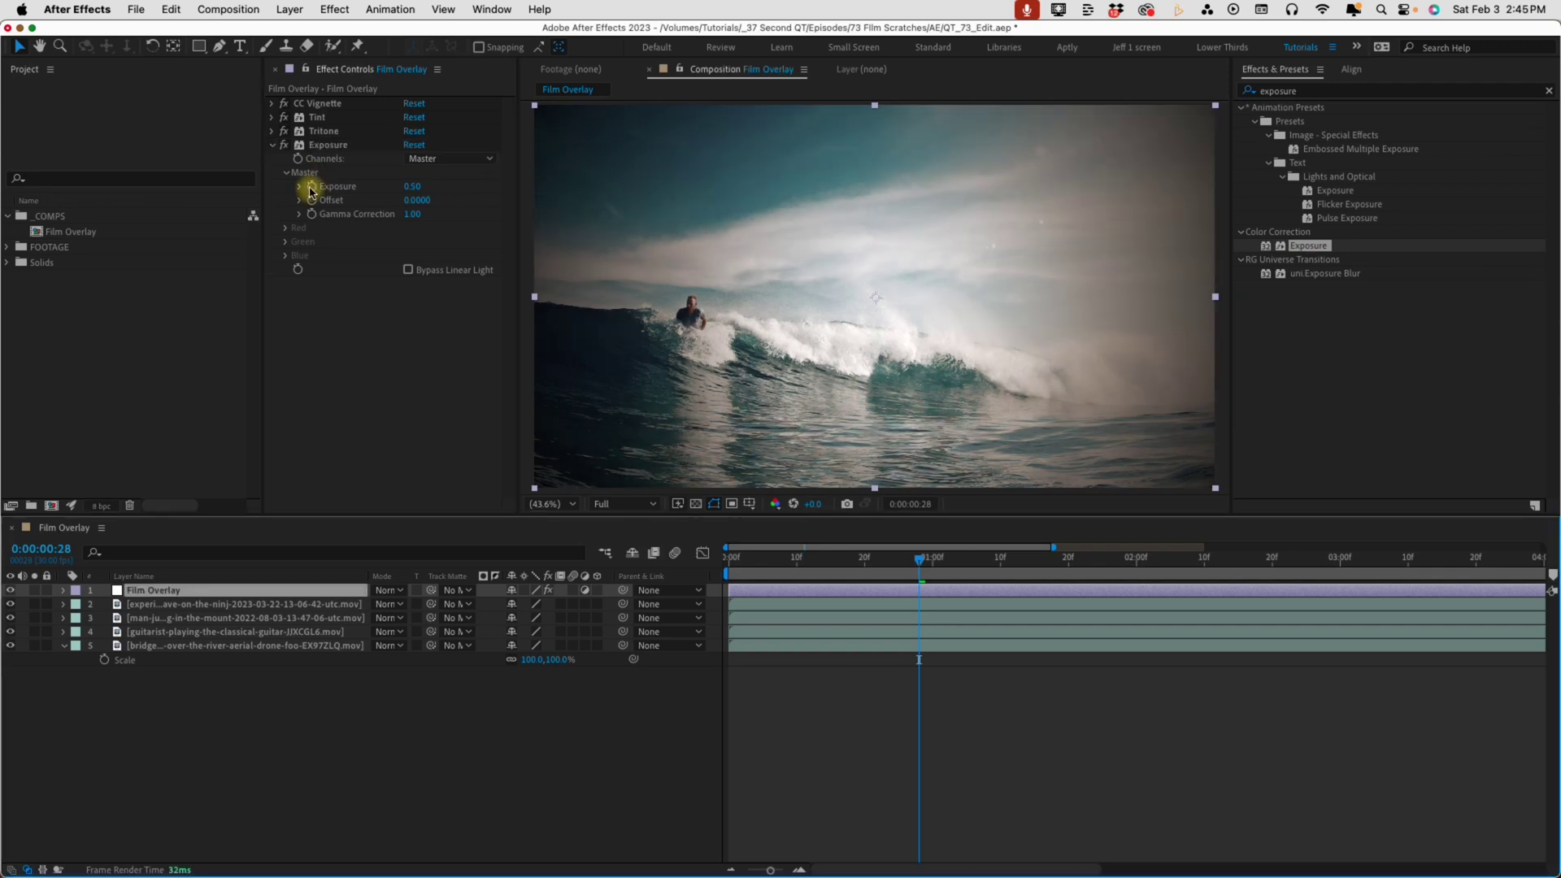
# Drive Exposure with a wiggle(5,.4) expression and scrub the timeline to check the flicker
pyautogui.keyDown('alt'); pyautogui.click(311, 187); pyautogui.keyUp('alt')
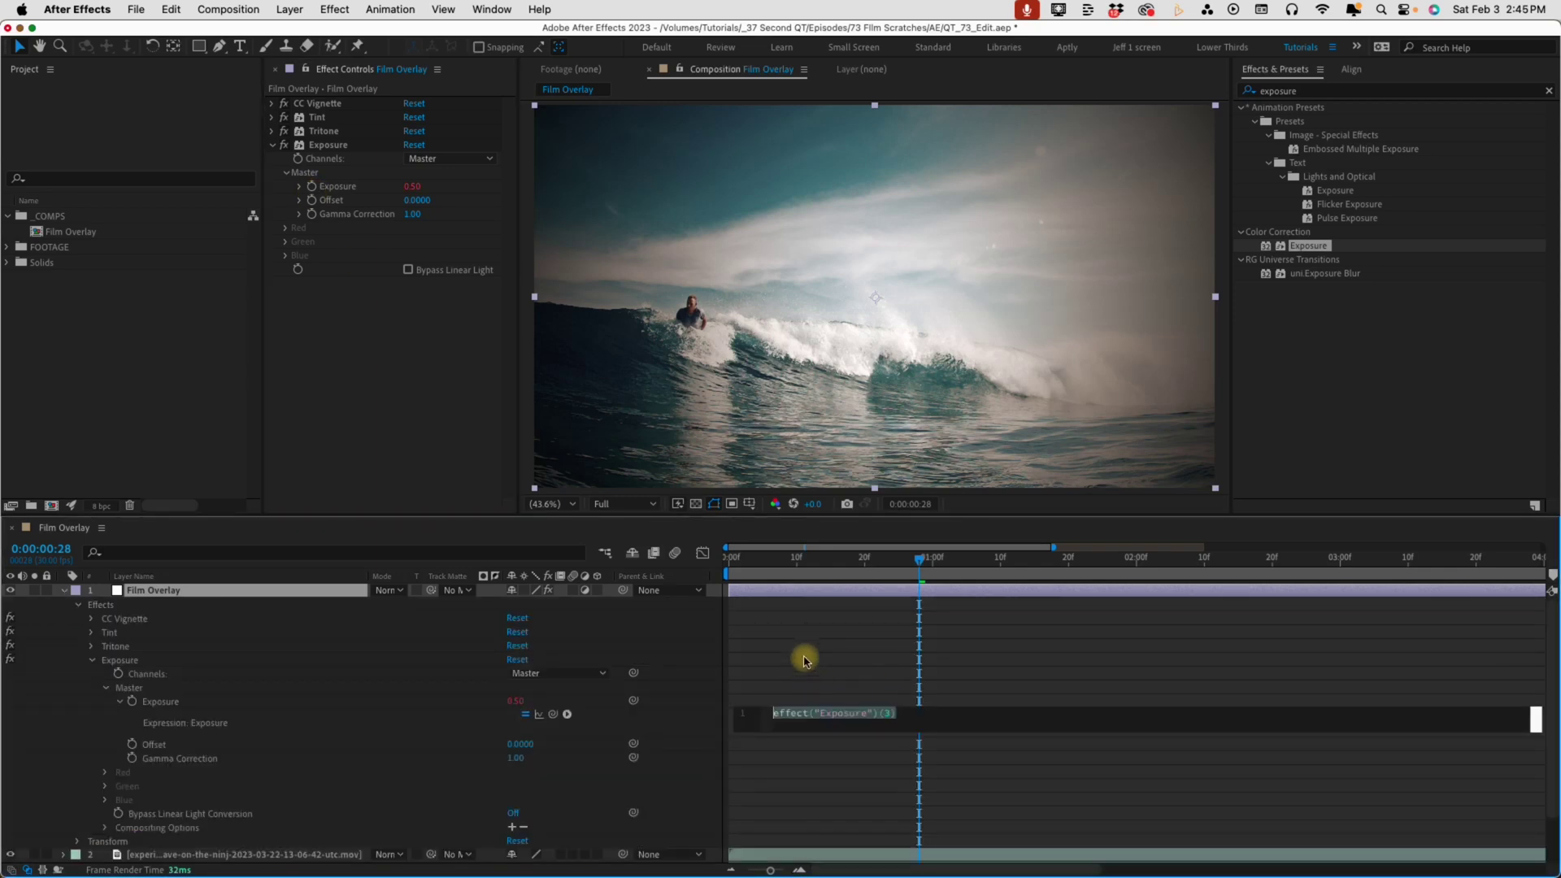
pyautogui.write('wiggle(')
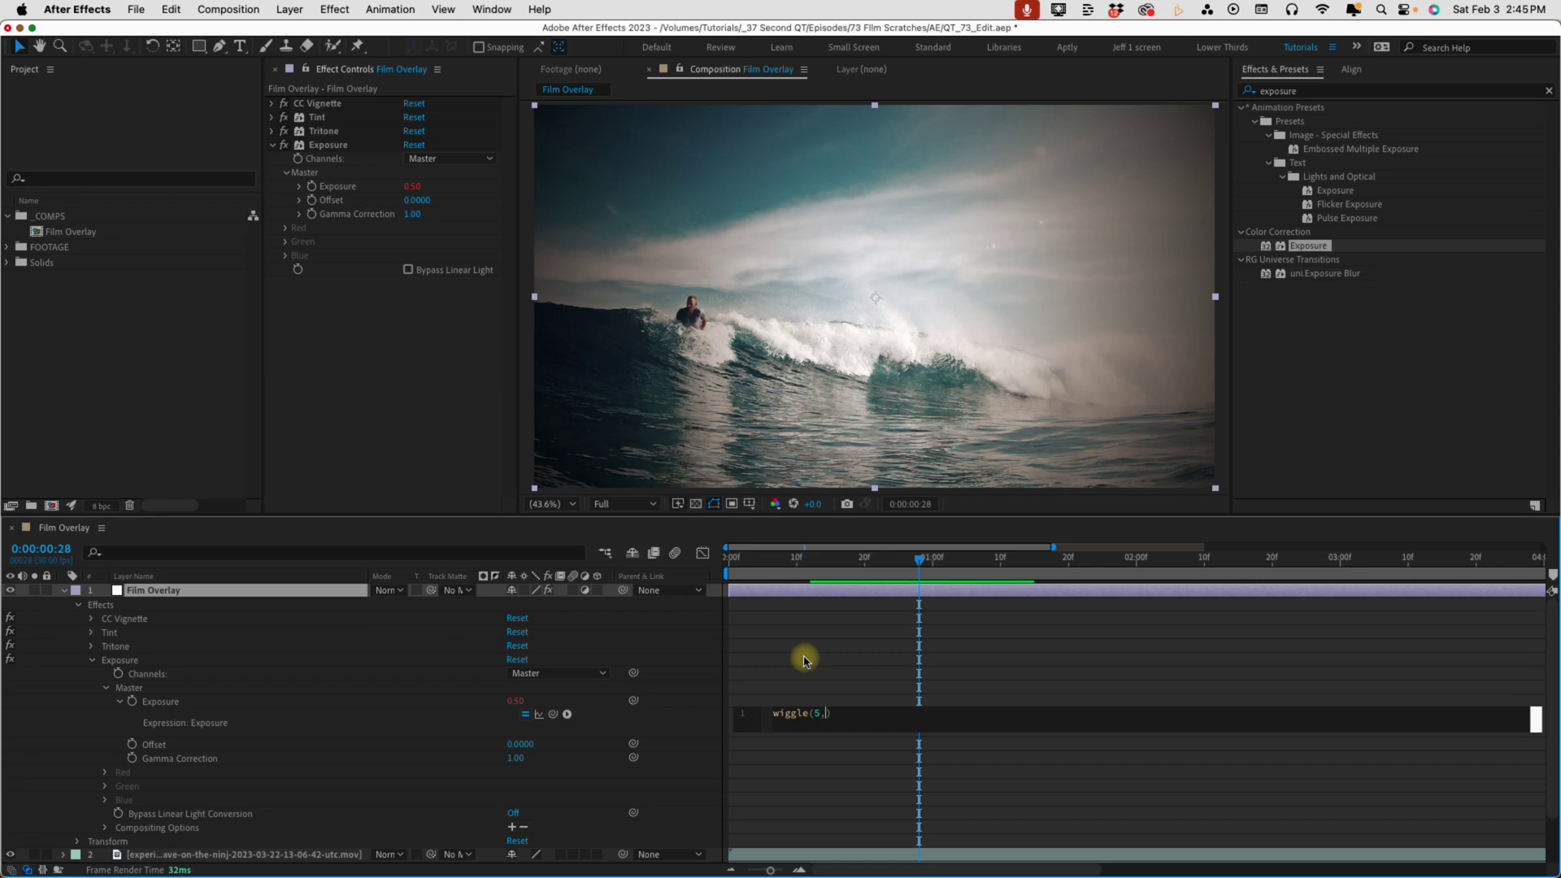
pyautogui.write('5,.4')
pyautogui.click(519, 711)
pyautogui.moveTo(919, 561); pyautogui.dragTo(871, 573)
pyautogui.click(818, 559)
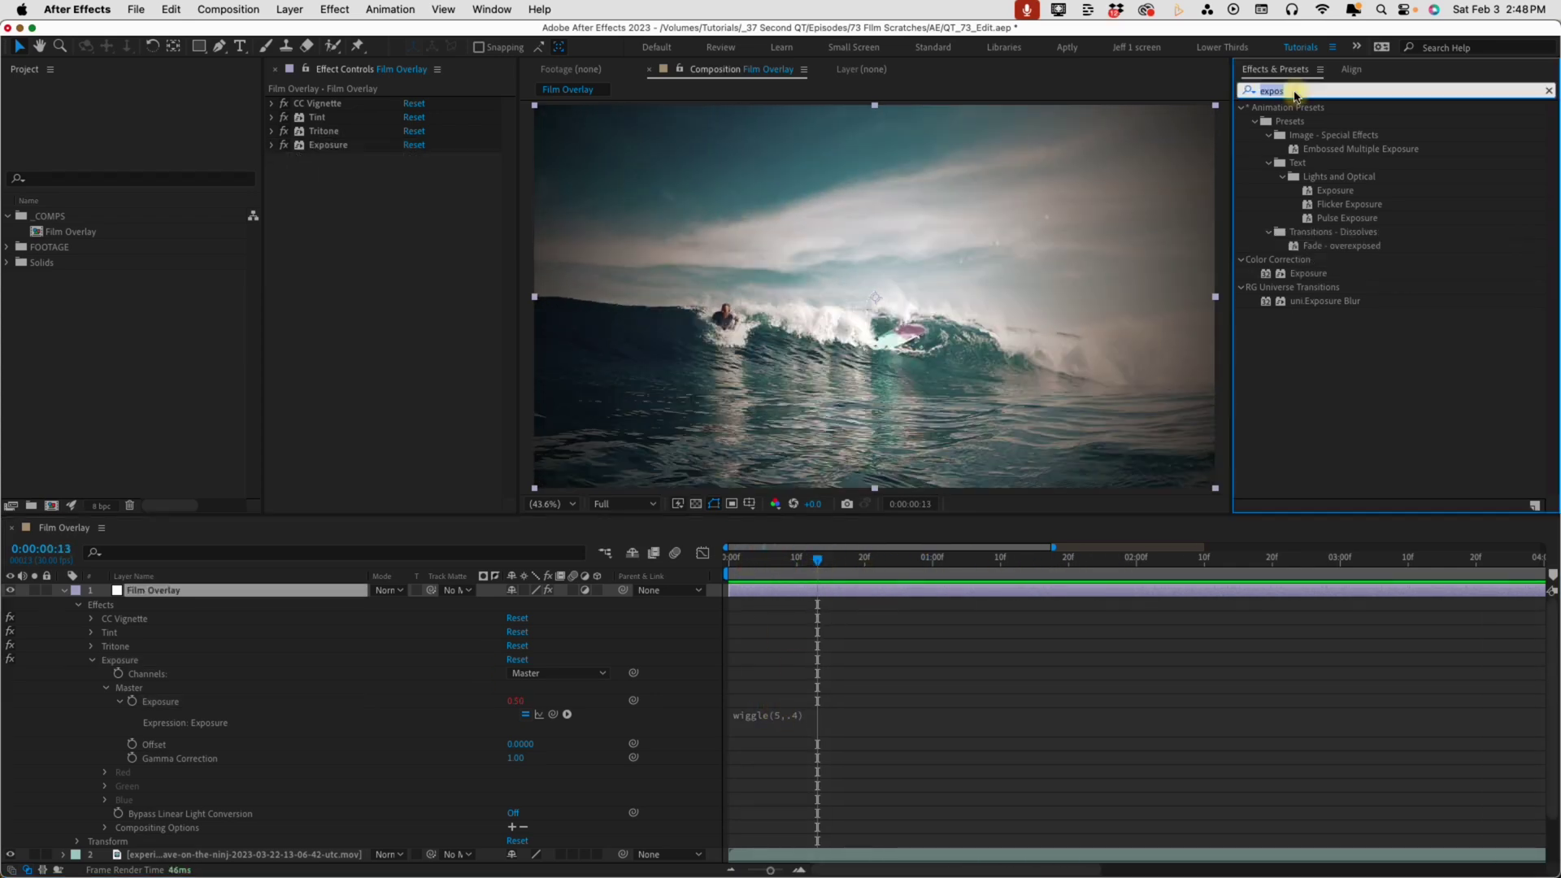
# Apply Fractal Noise to Film Overlay and rename it Scratches
pyautogui.write('fractal')
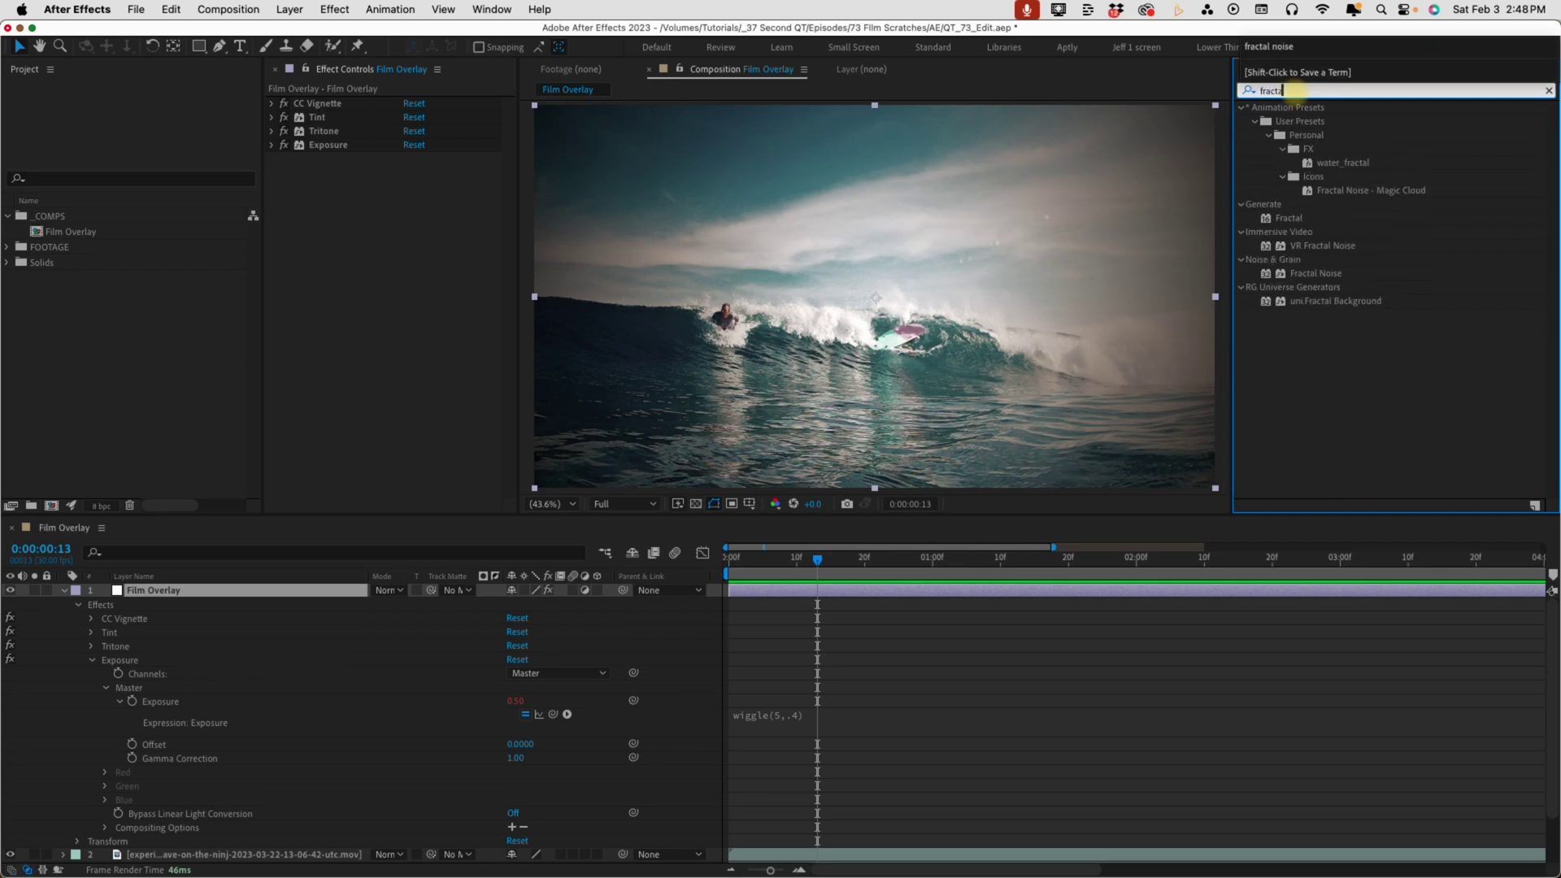
pyautogui.write(' noise')
pyautogui.doubleClick(1317, 219)
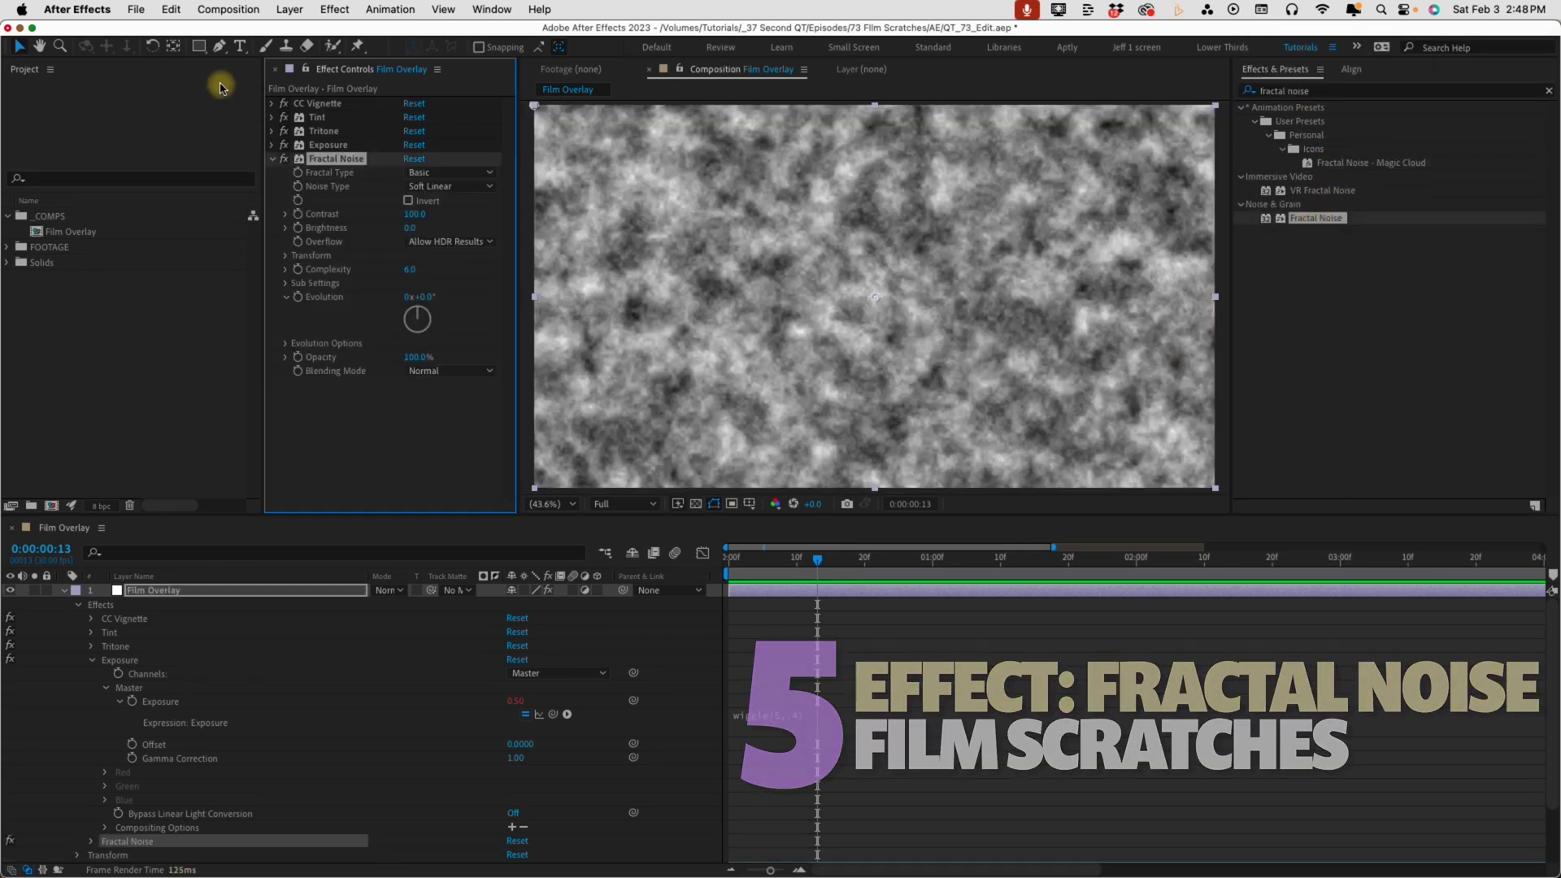
pyautogui.press('Return')
pyautogui.write('Scratc')
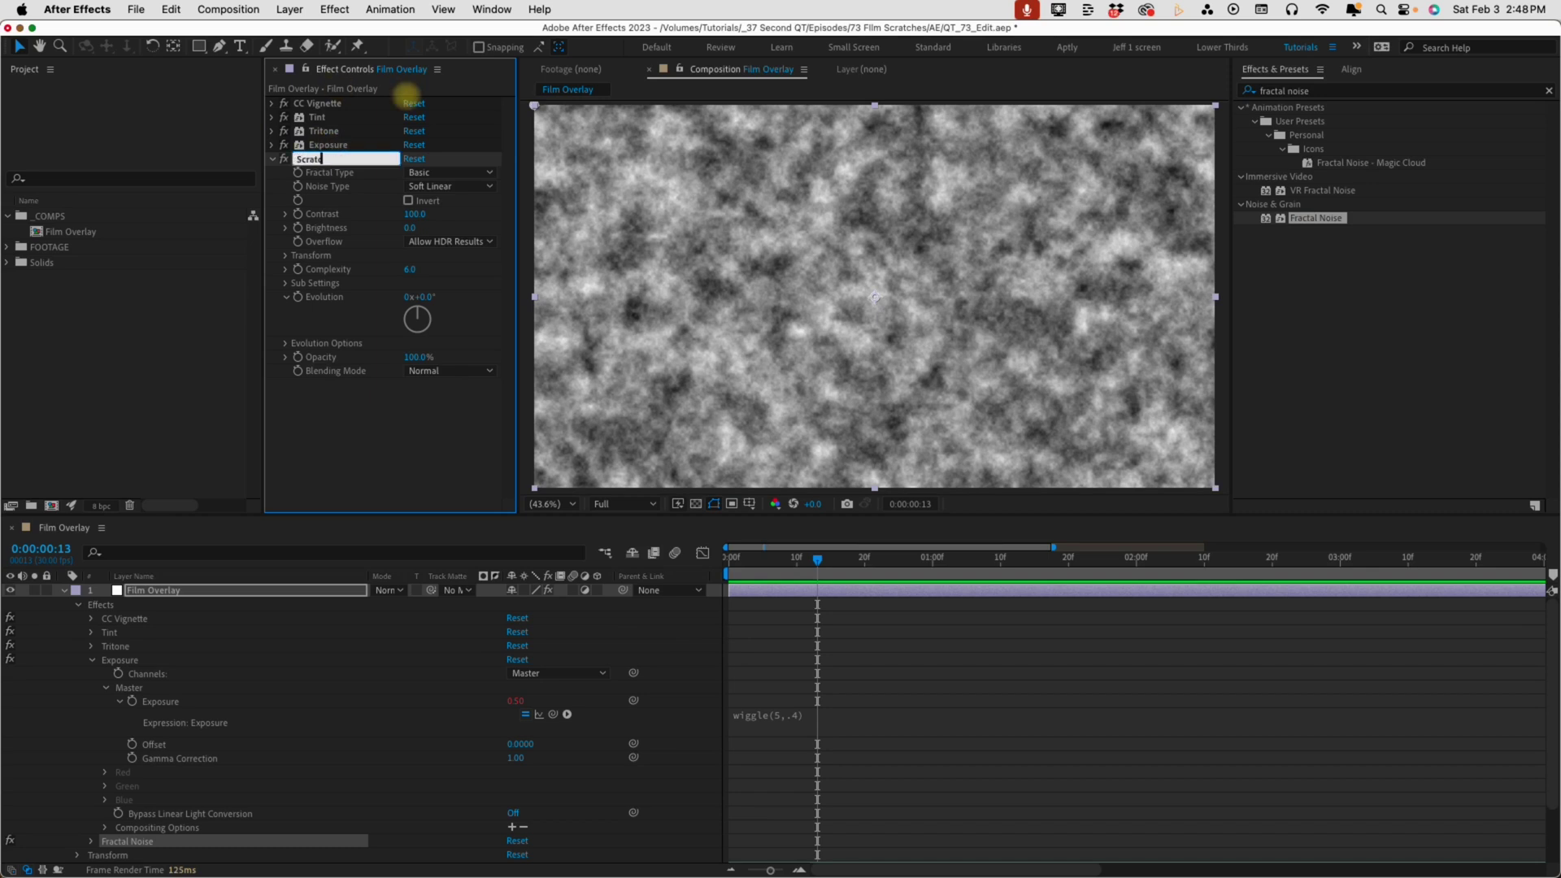
pyautogui.write('hes')
# Set the Scratches Contrast to 300 and Brightness to -130
pyautogui.press('Return')
pyautogui.click(435, 213)
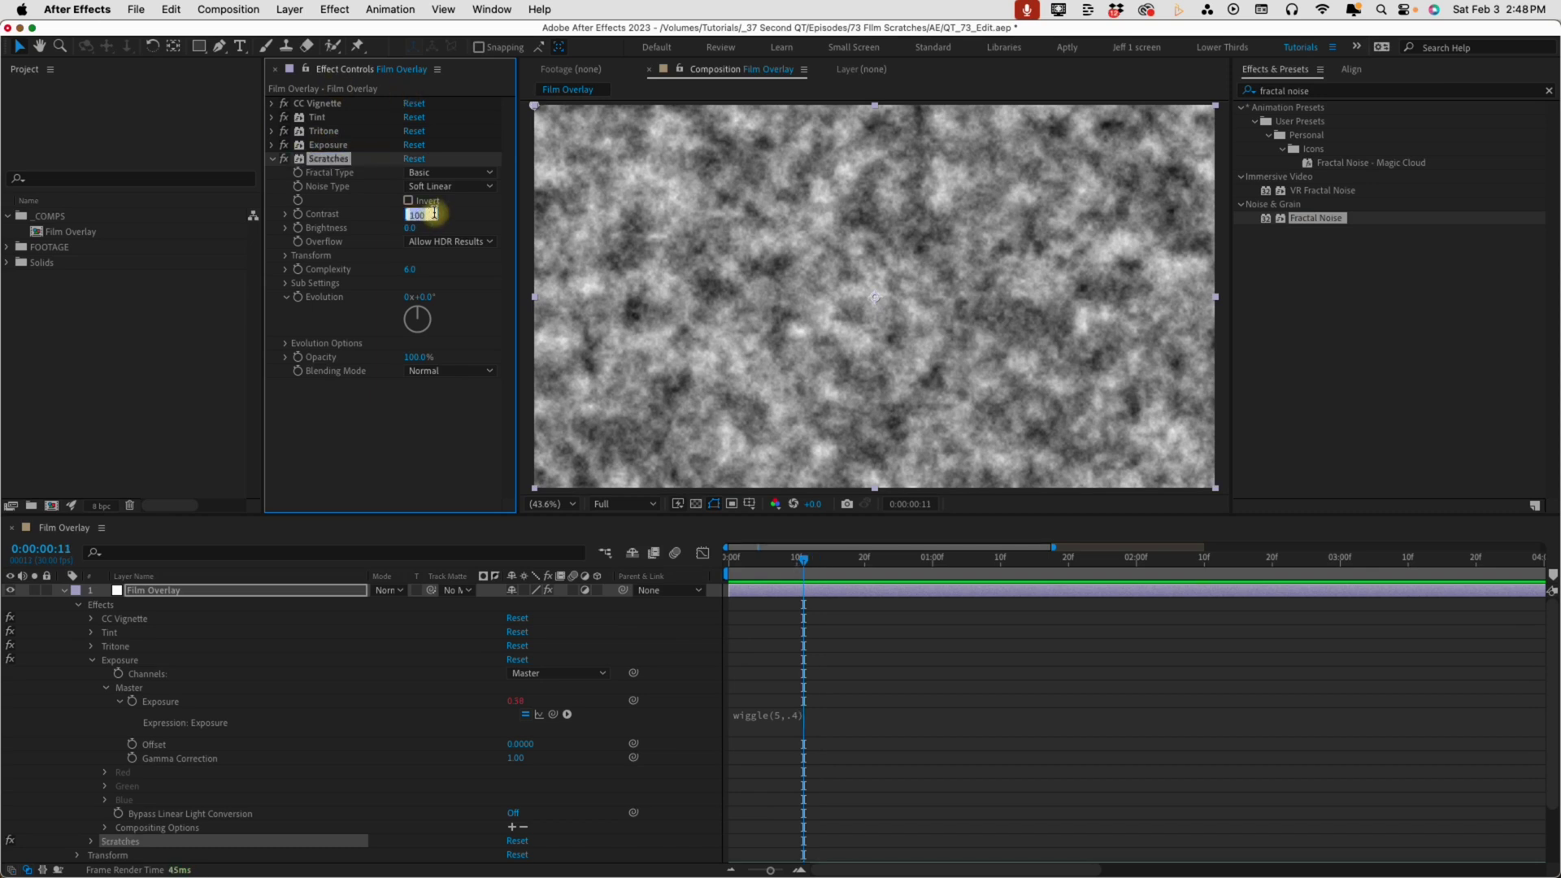
pyautogui.write('300')
pyautogui.click(413, 227)
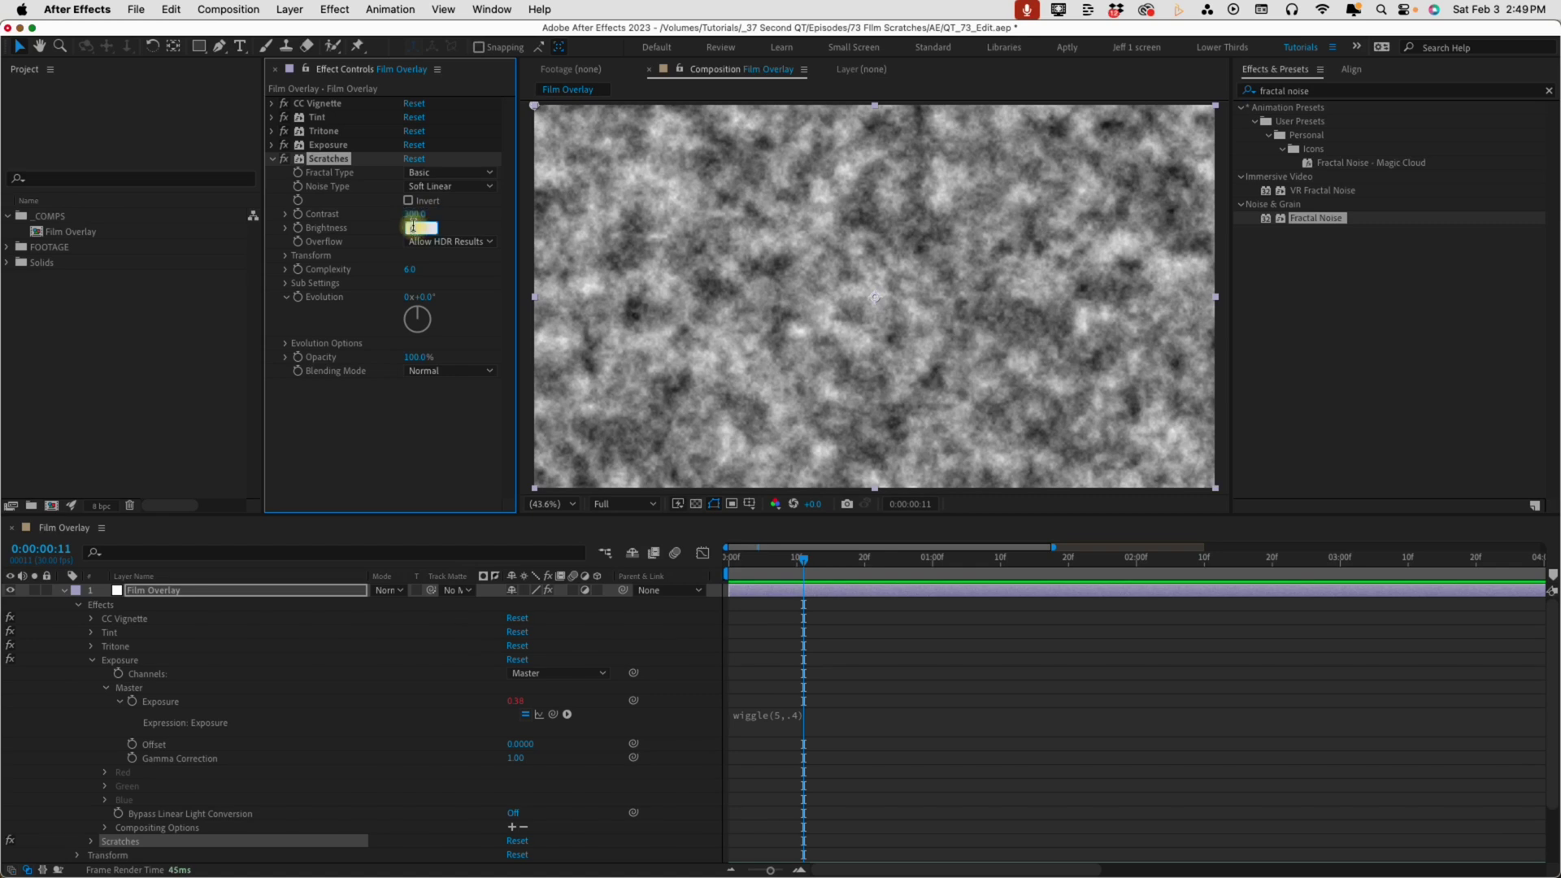
pyautogui.write('-130')
pyautogui.press('Return')
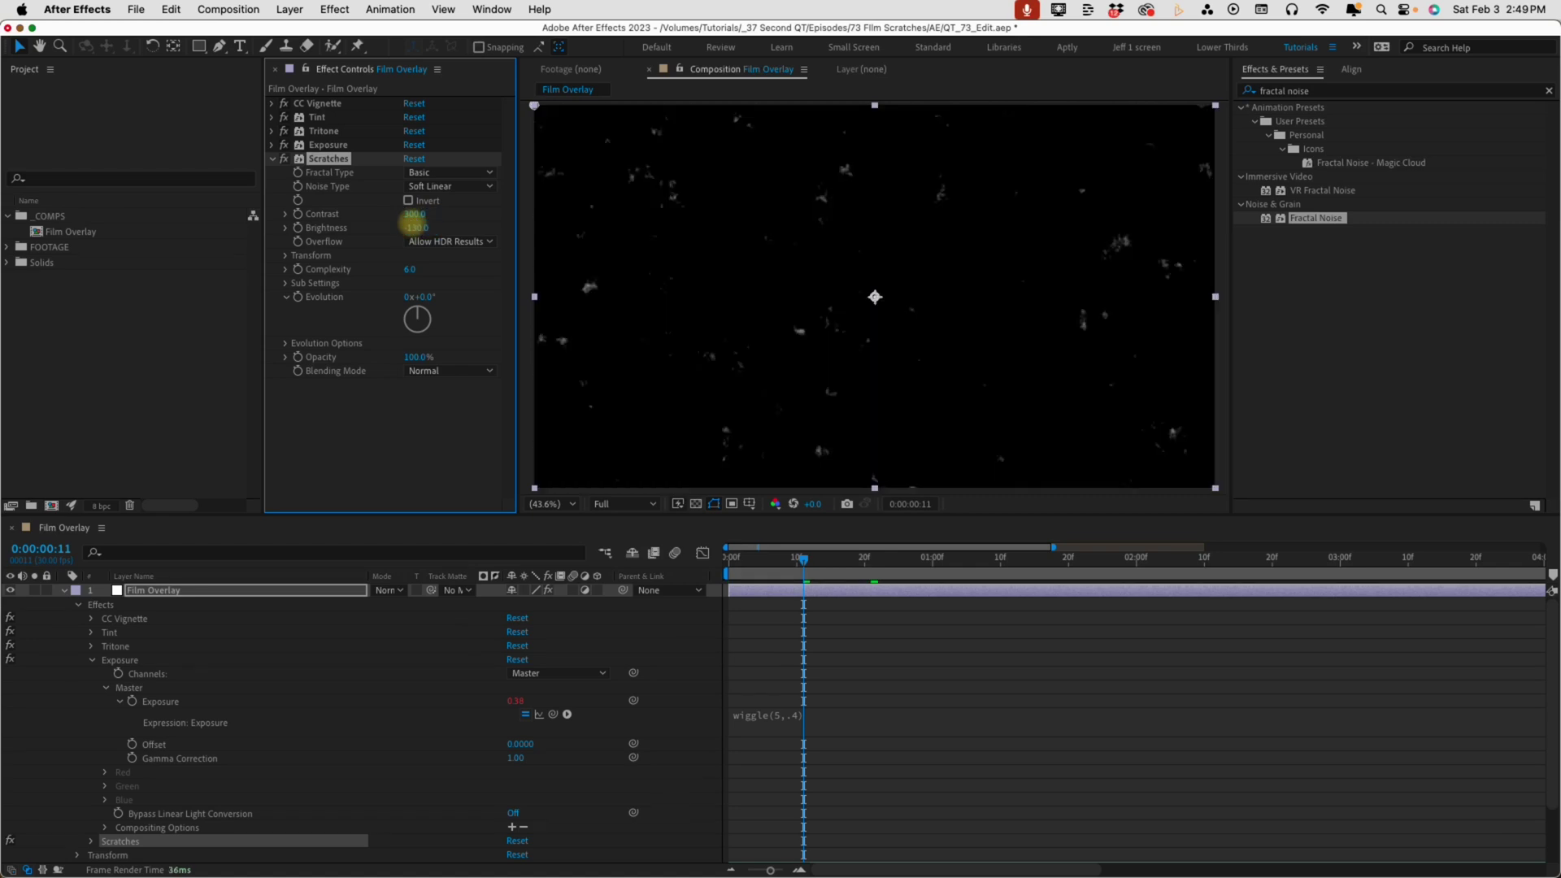
# Turn off Uniform Scaling and stretch the noise to a Scale Height of 5000
pyautogui.click(287, 260)
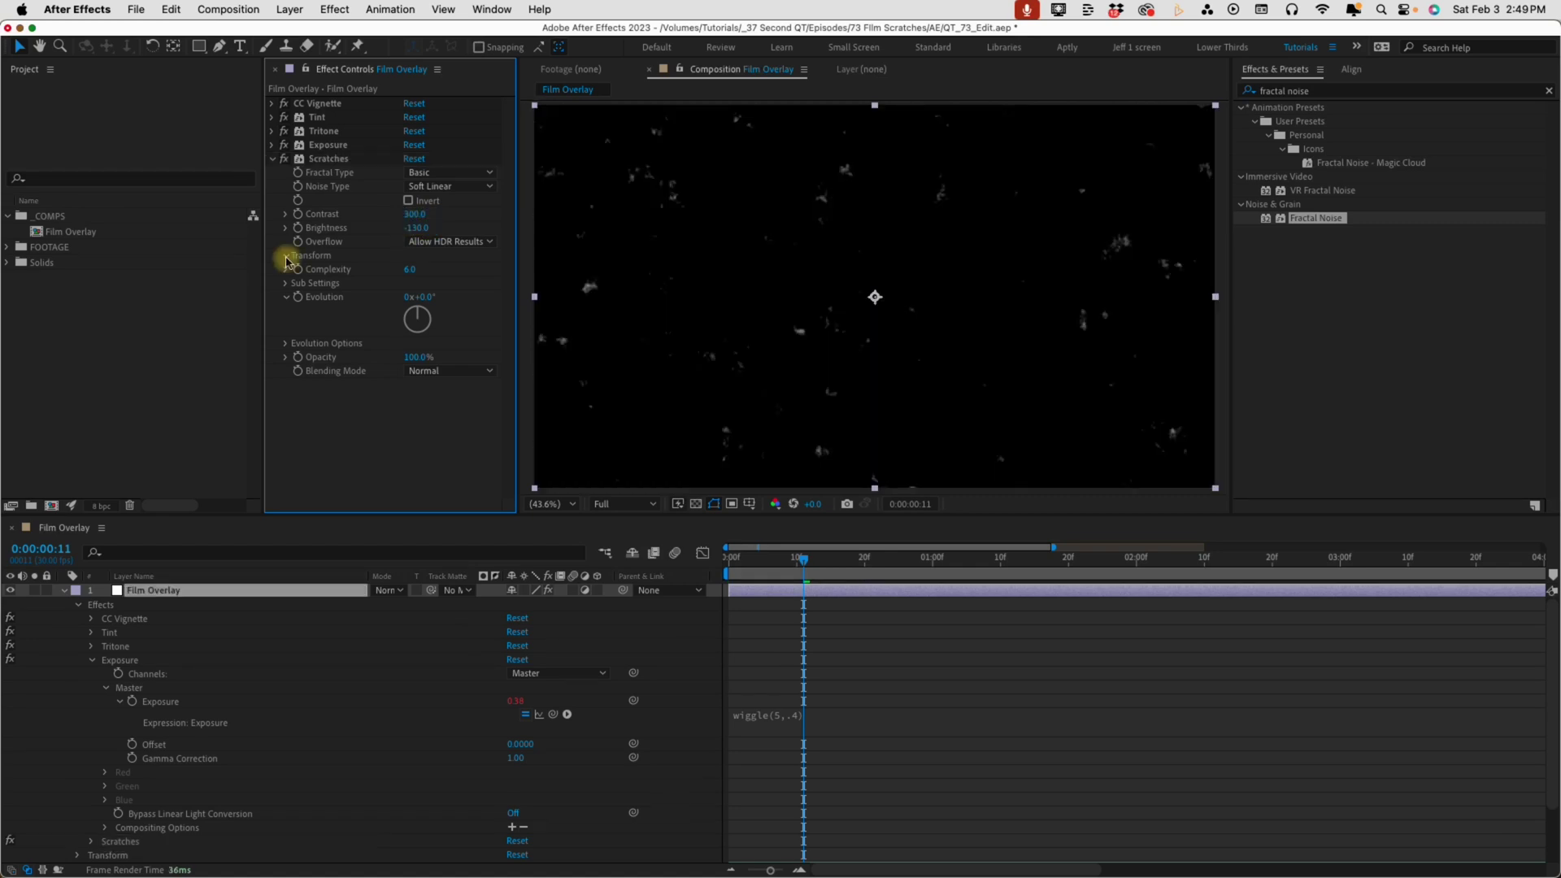
pyautogui.click(286, 257)
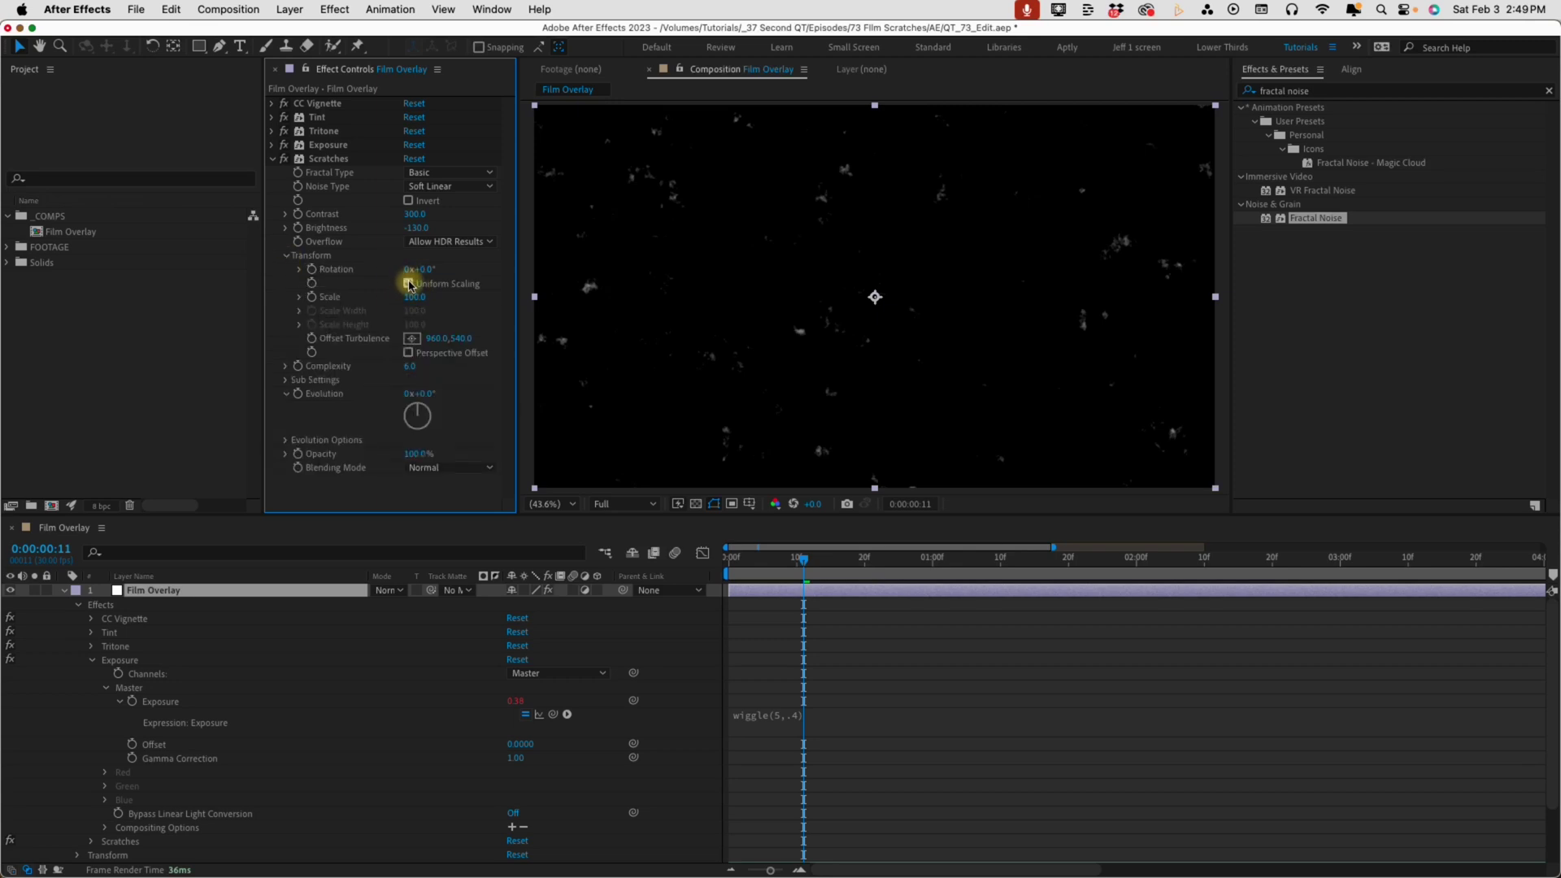
pyautogui.click(408, 283)
pyautogui.click(431, 310)
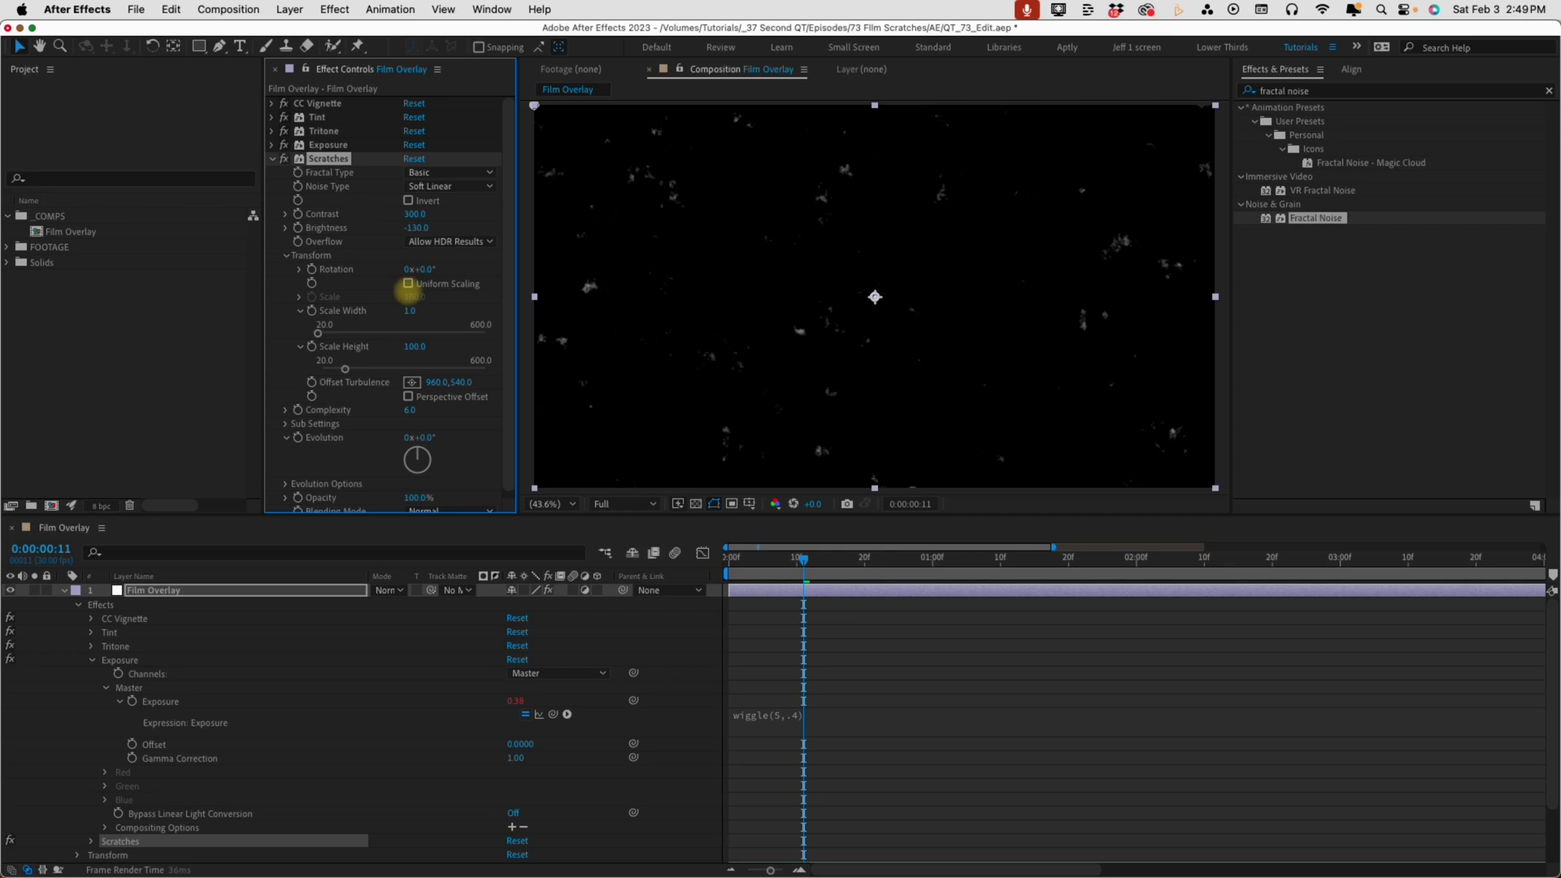
pyautogui.click(416, 347)
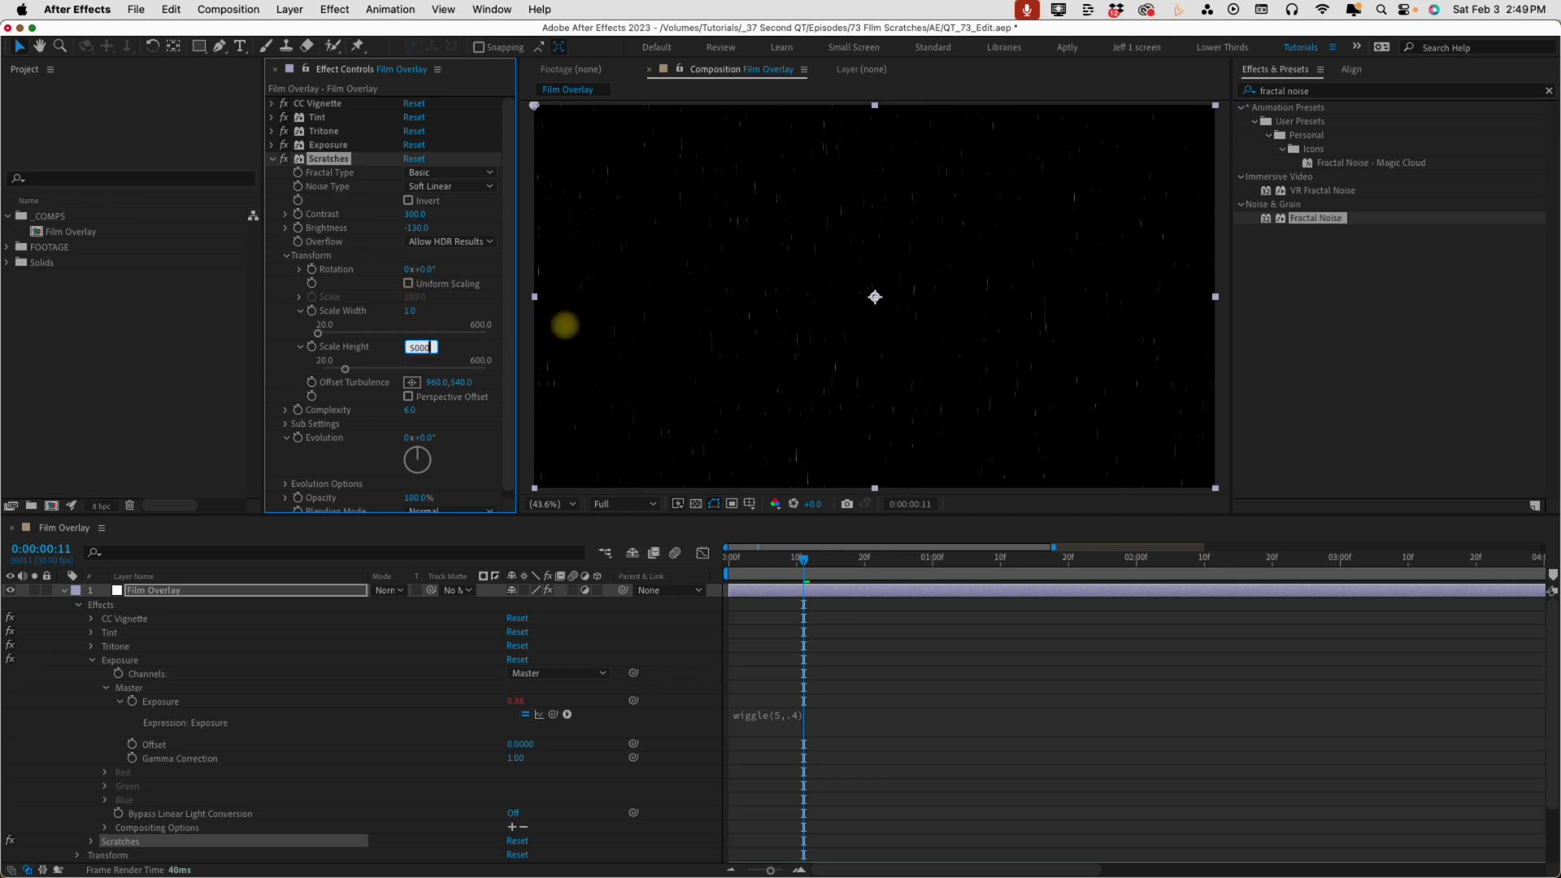
pyautogui.write('5000')
pyautogui.press('Return')
pyautogui.click(286, 256)
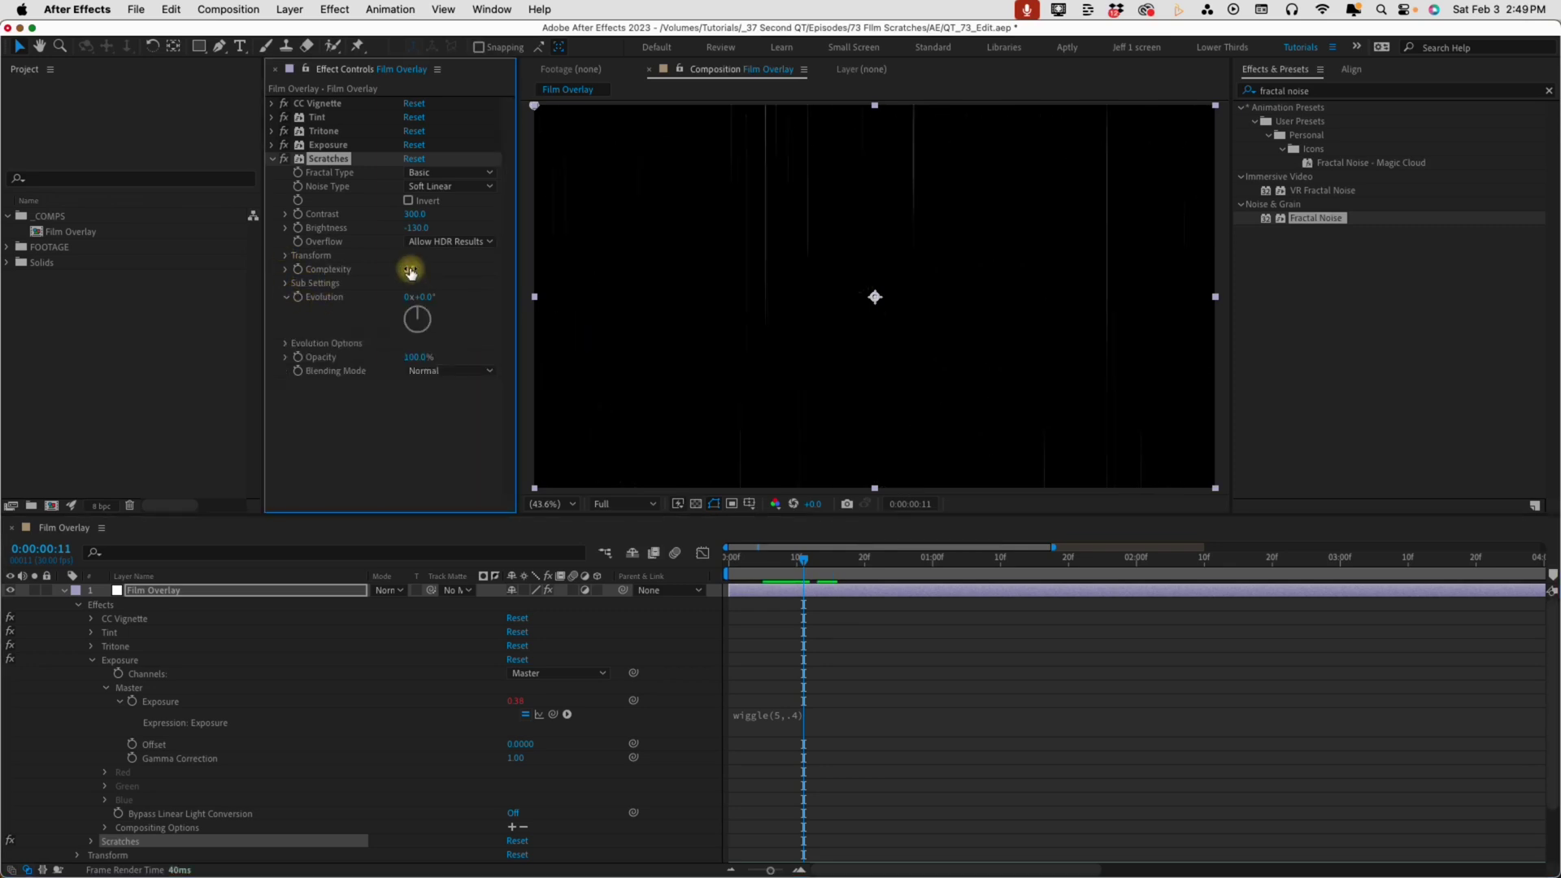
# Give Scratches' Evolution a time*1000 expression and preview the animated streaks
pyautogui.keyDown('alt'); pyautogui.click(298, 298); pyautogui.keyUp('alt')
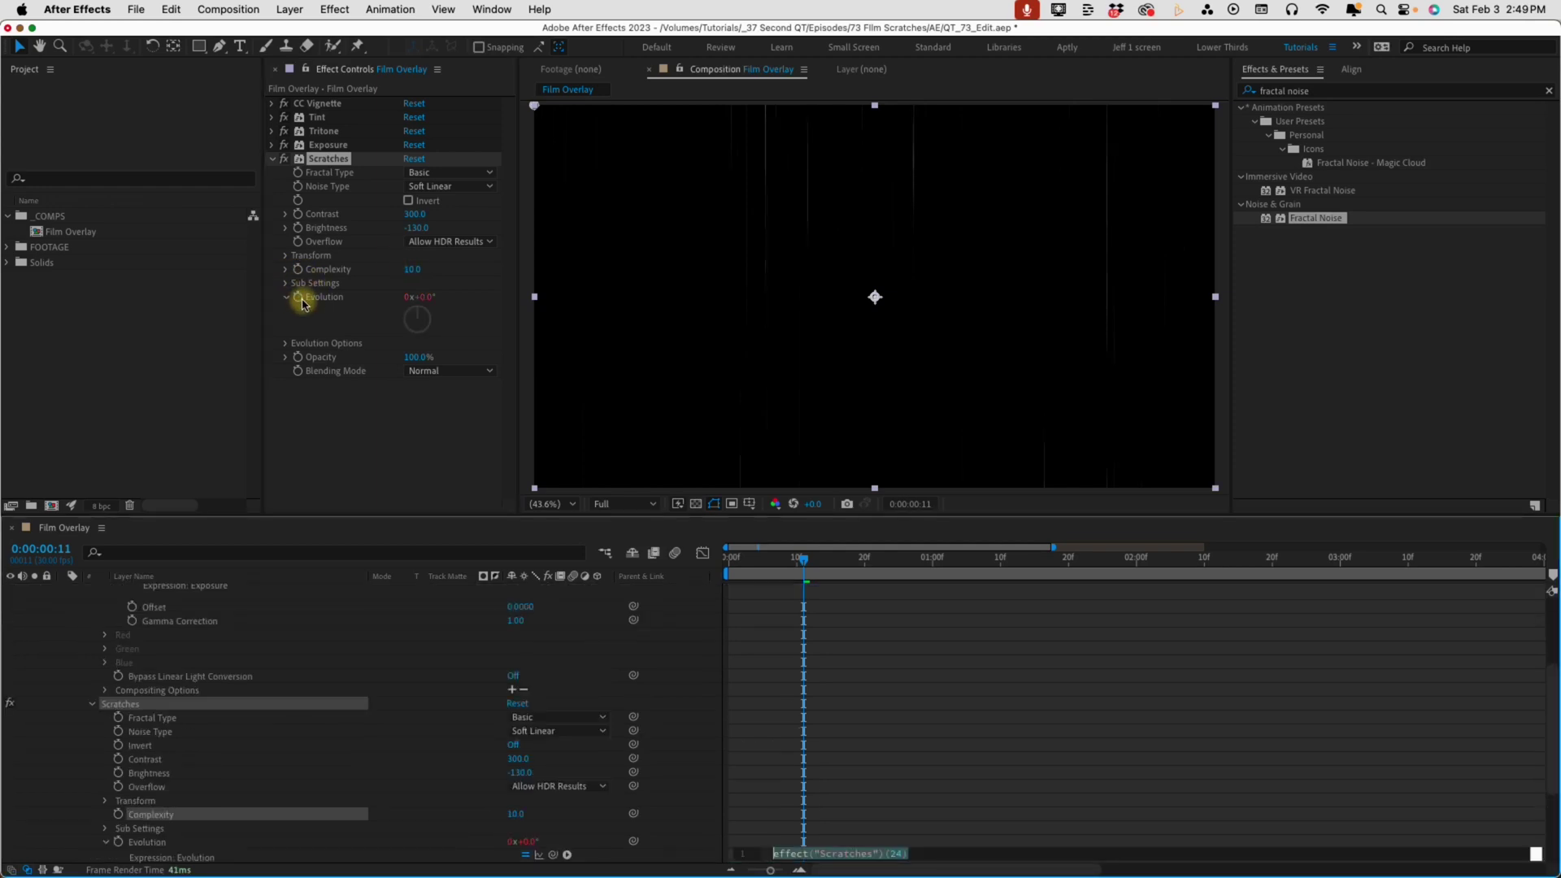
pyautogui.write('time*1000')
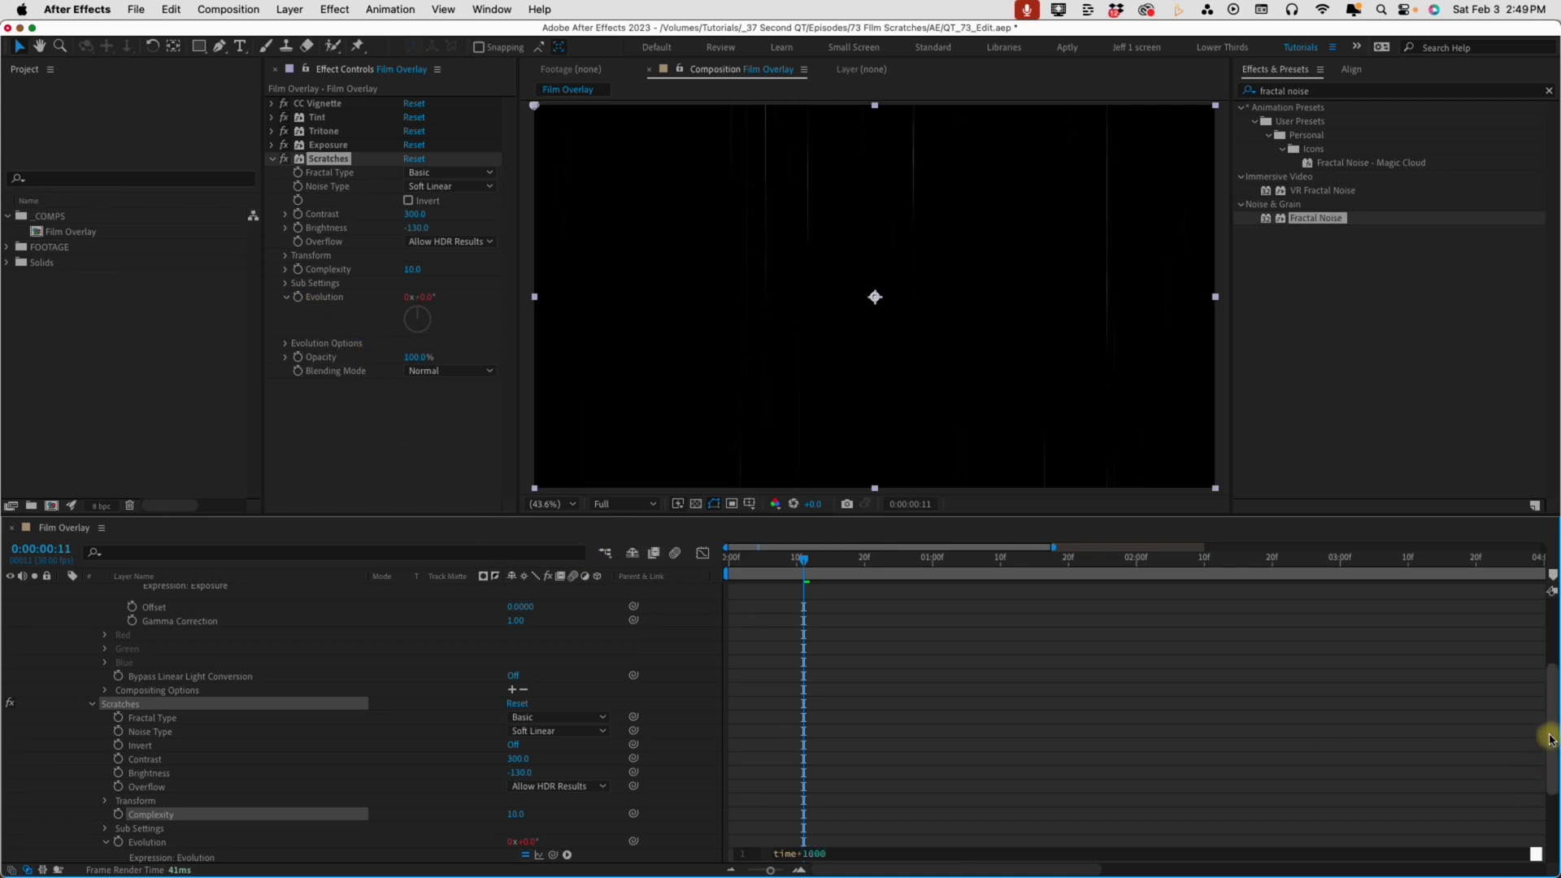
pyautogui.scroll(-5, 1551, 740)
pyautogui.click(791, 715)
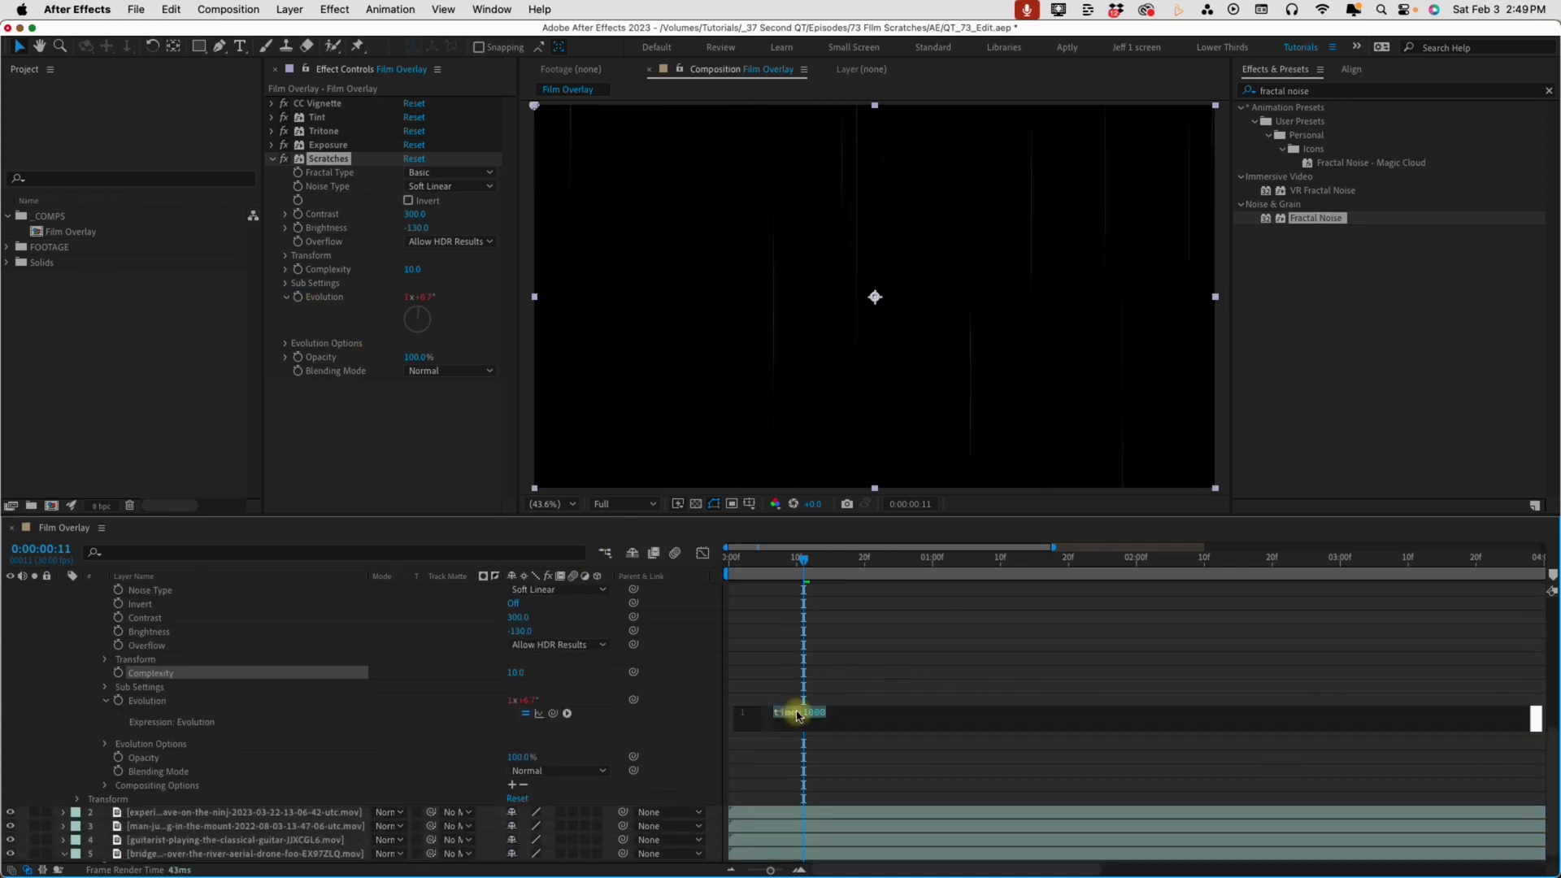
pyautogui.click(776, 654)
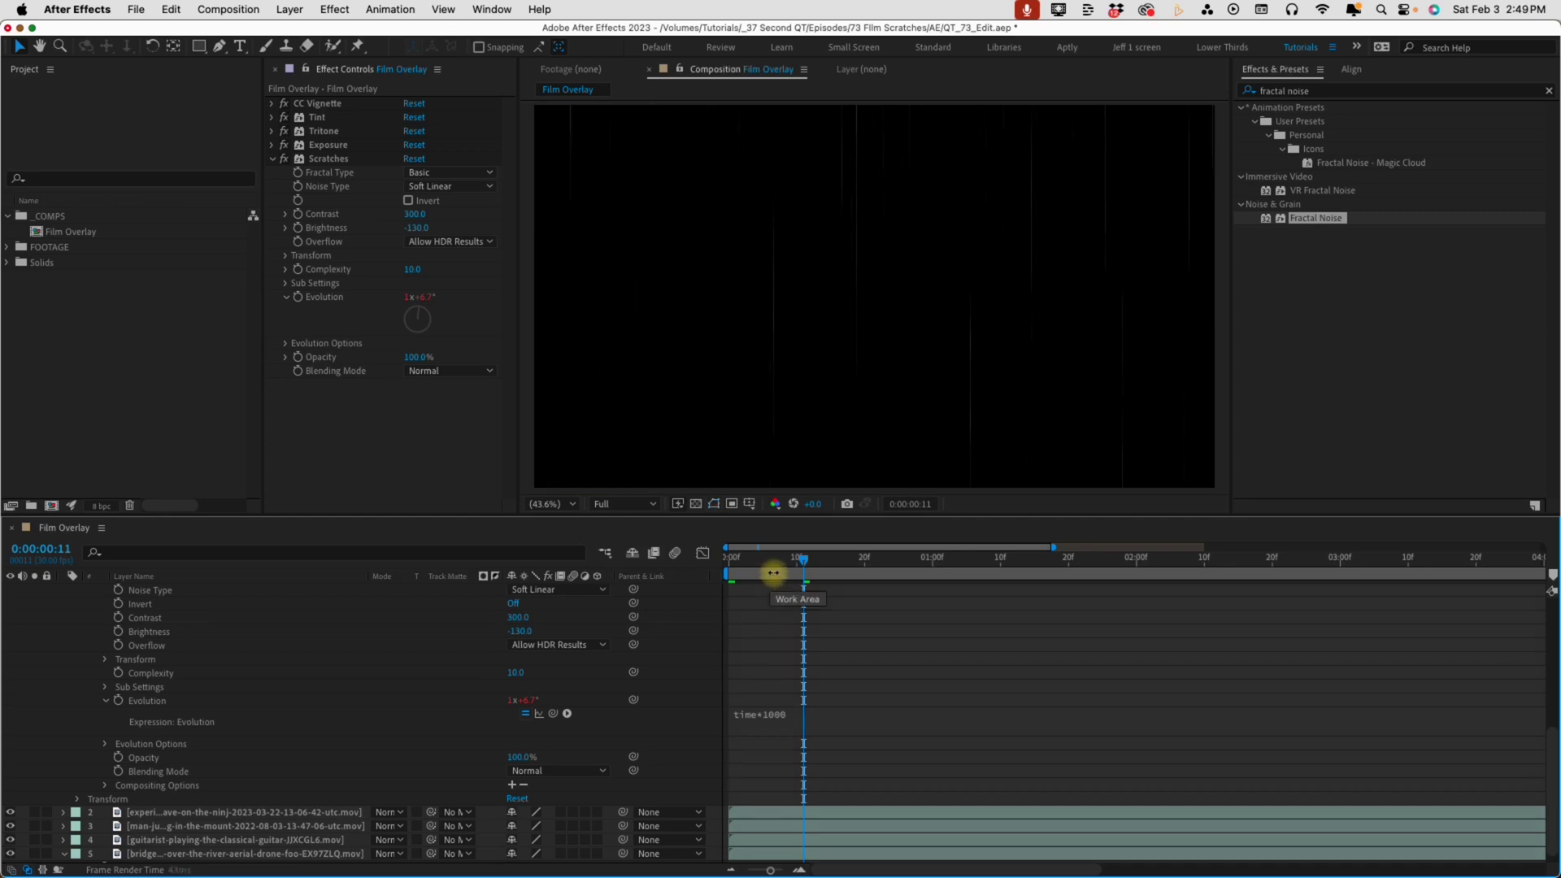
pyautogui.press('space')
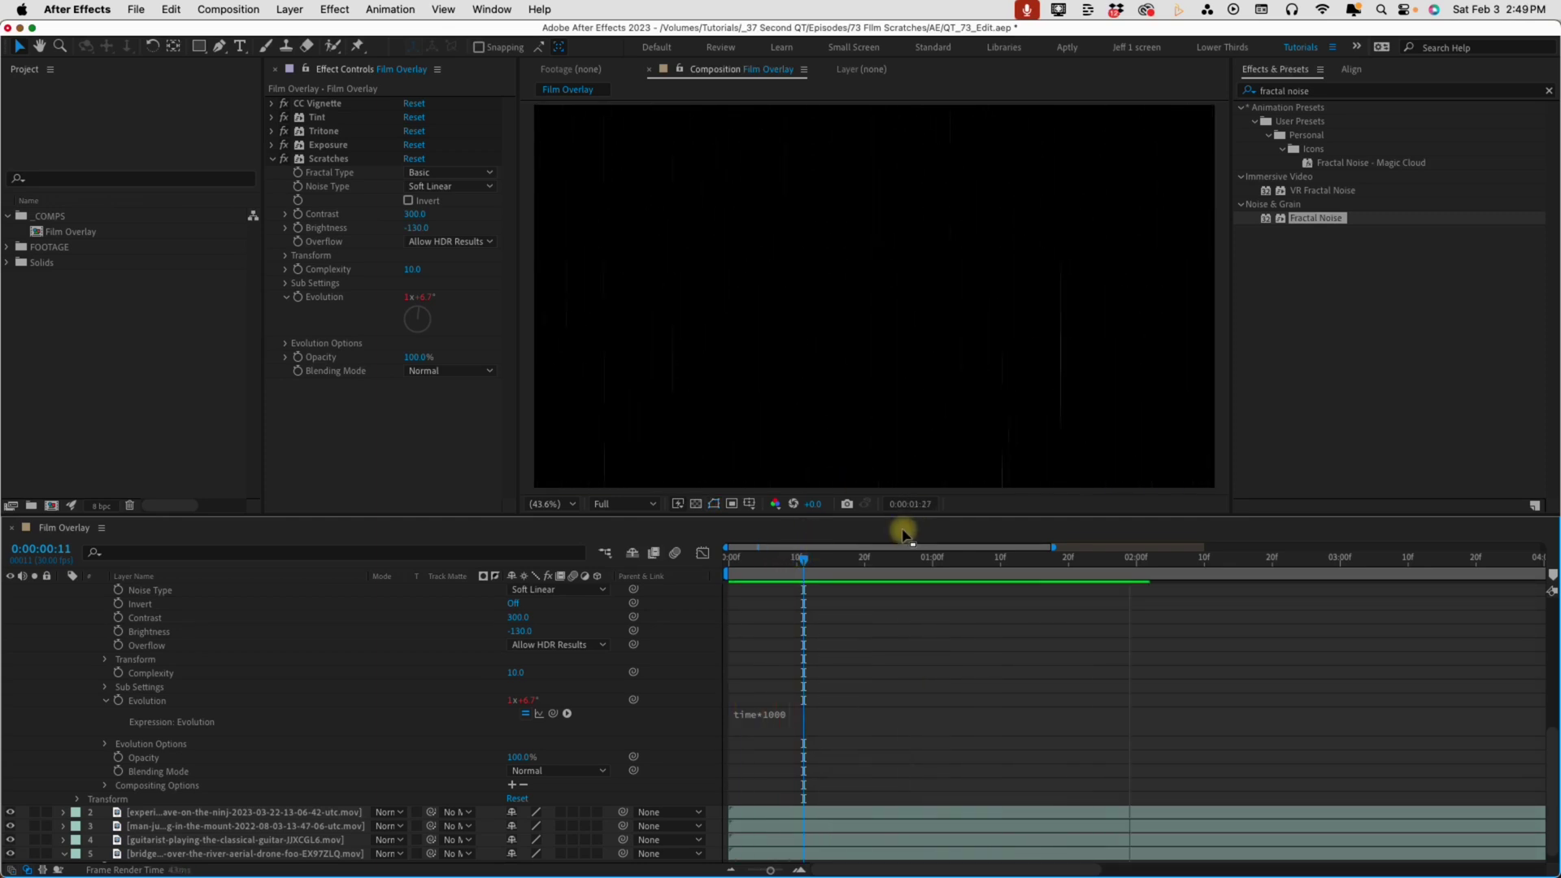
# Compare Scratches Brightness at -140 and -100, settling back on -140
pyautogui.click(421, 228)
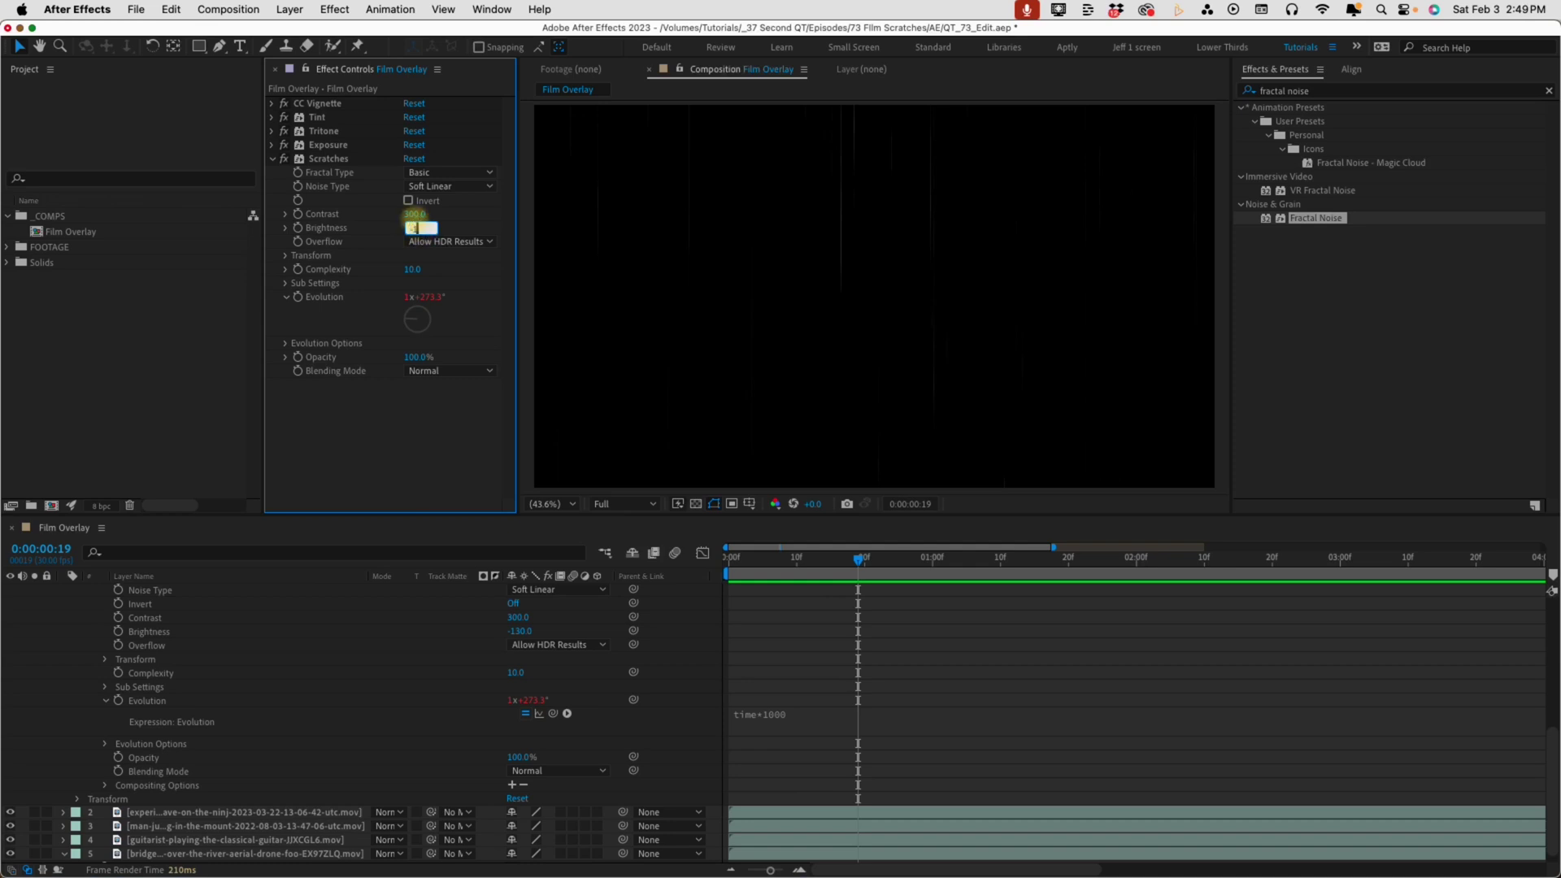
pyautogui.write('-140')
pyautogui.press('Return')
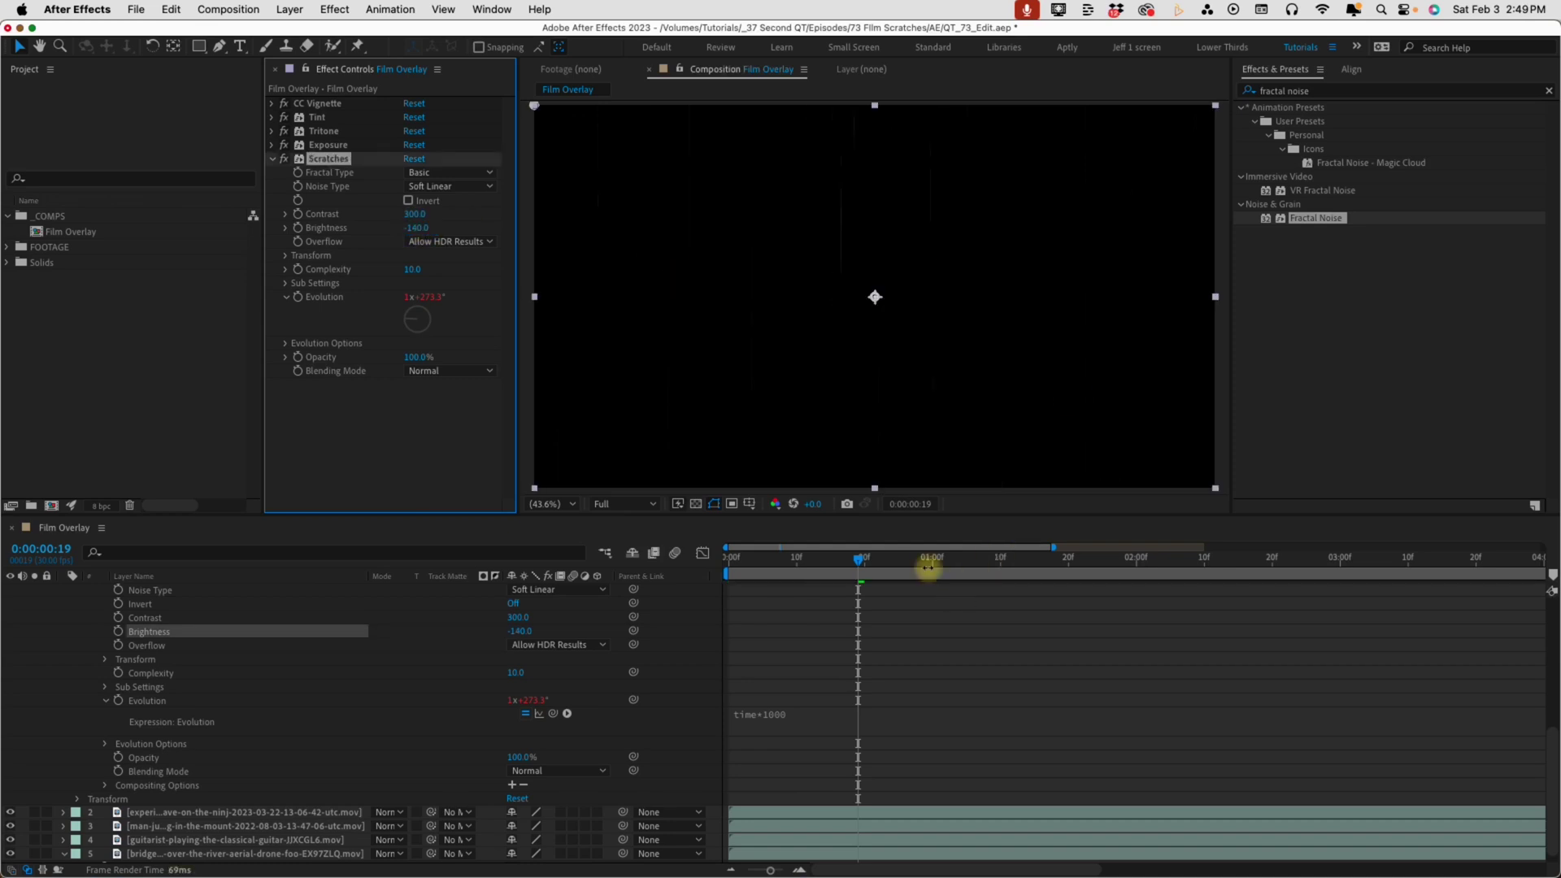
pyautogui.moveTo(927, 568)
pyautogui.mouseDown()
pyautogui.moveTo(913, 561)
pyautogui.moveTo(1031, 561)
pyautogui.moveTo(925, 561)
pyautogui.mouseUp()
pyautogui.click(424, 230)
pyautogui.write('-100')
pyautogui.press('Return')
pyautogui.moveTo(929, 550); pyautogui.dragTo(878, 561)
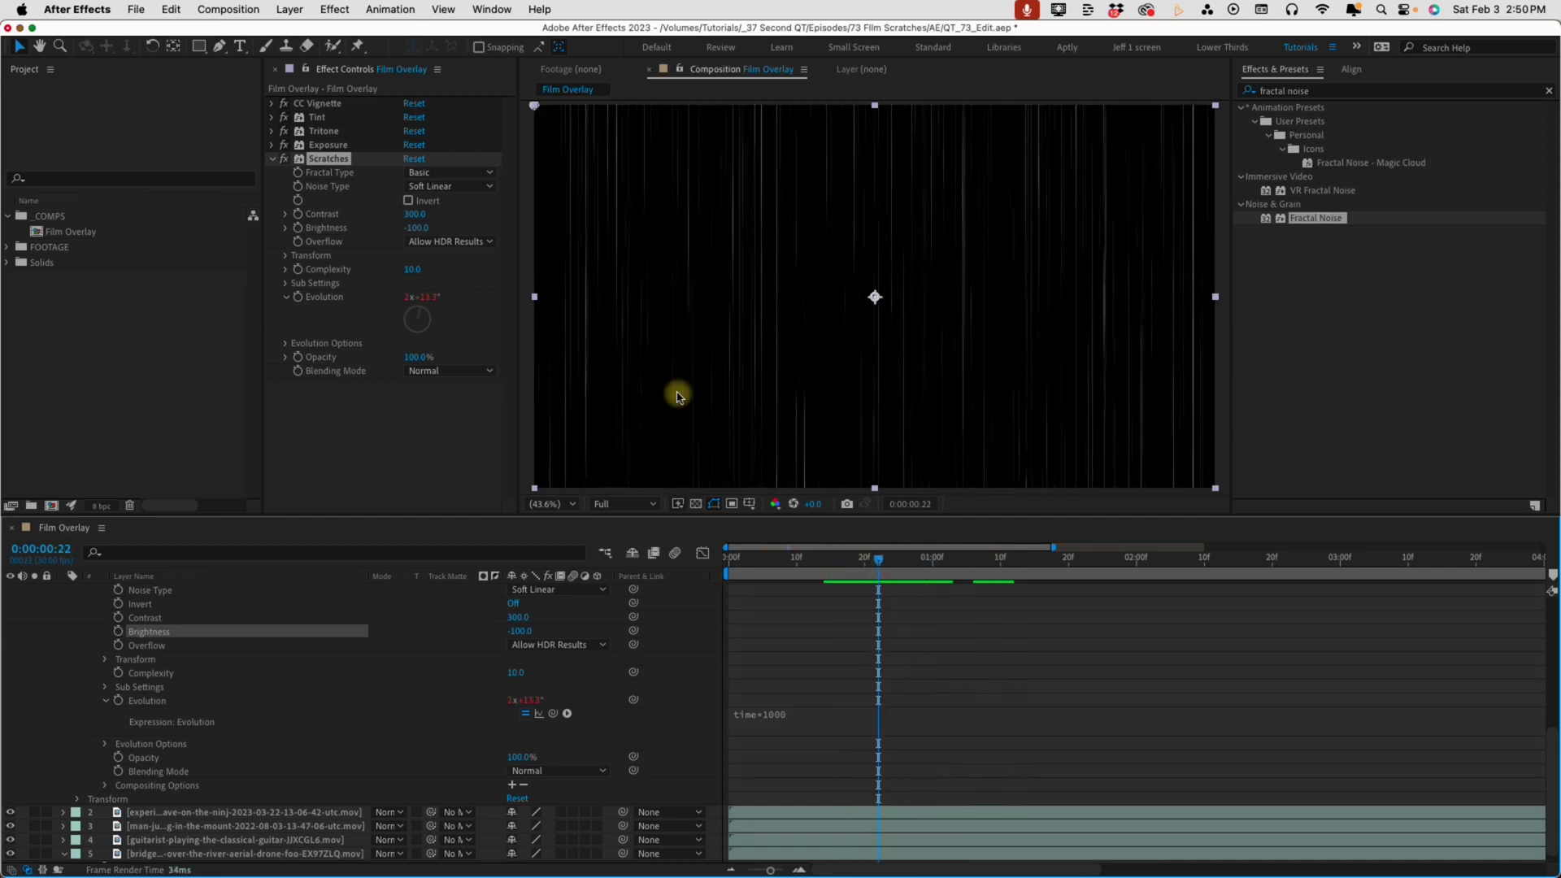
pyautogui.click(433, 230)
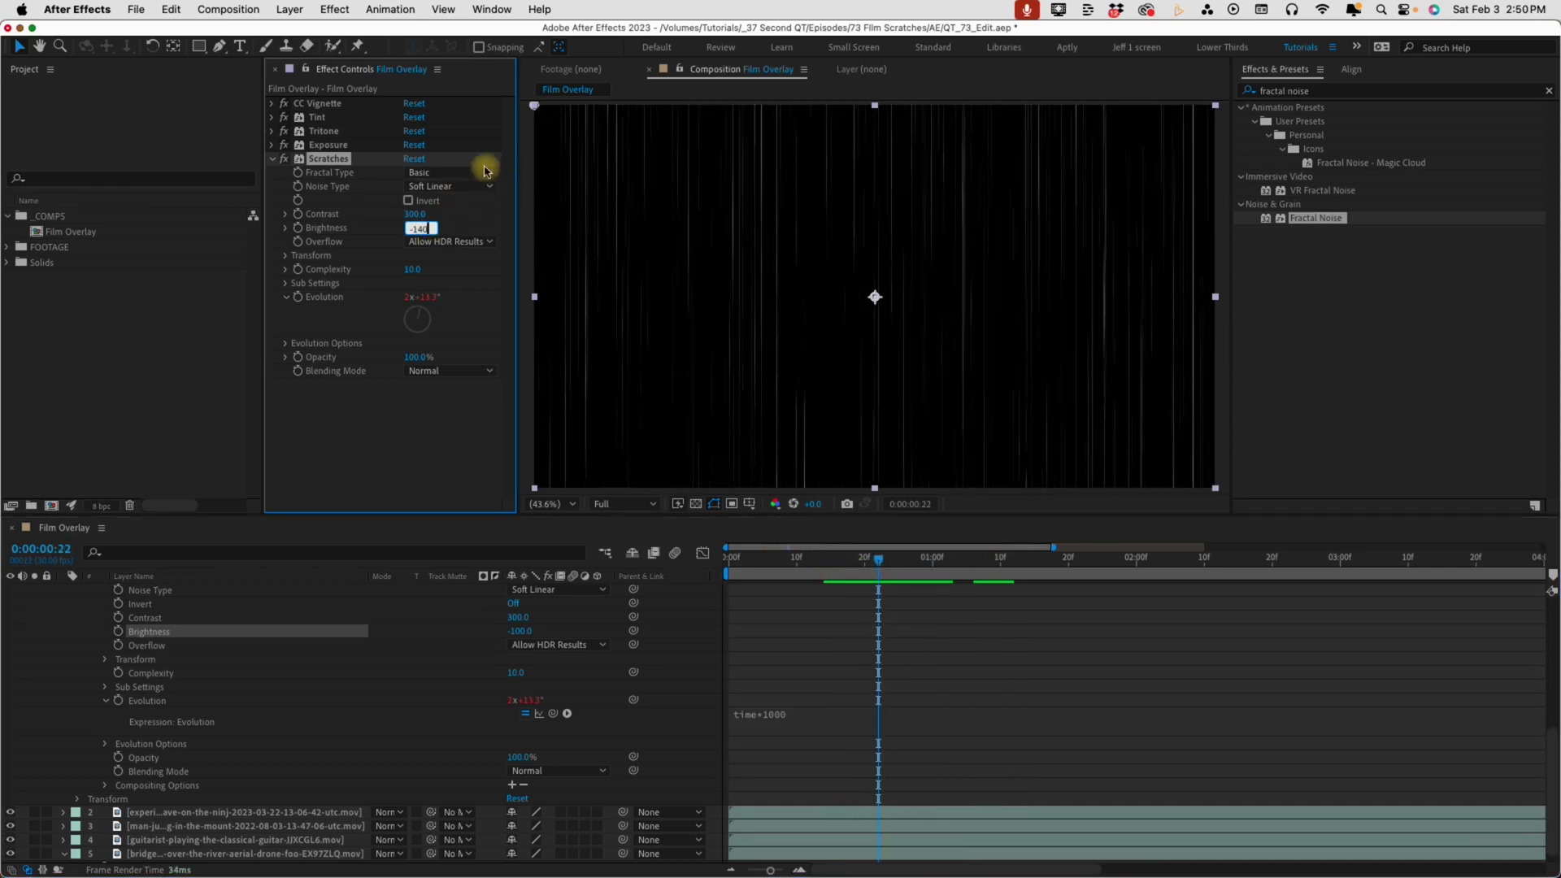
pyautogui.press('Return')
pyautogui.moveTo(923, 561); pyautogui.dragTo(835, 572)
# Set the Scratches Blending Mode to Screen and preview the overlay on the surf footage
pyautogui.click(432, 386)
pyautogui.click(427, 376)
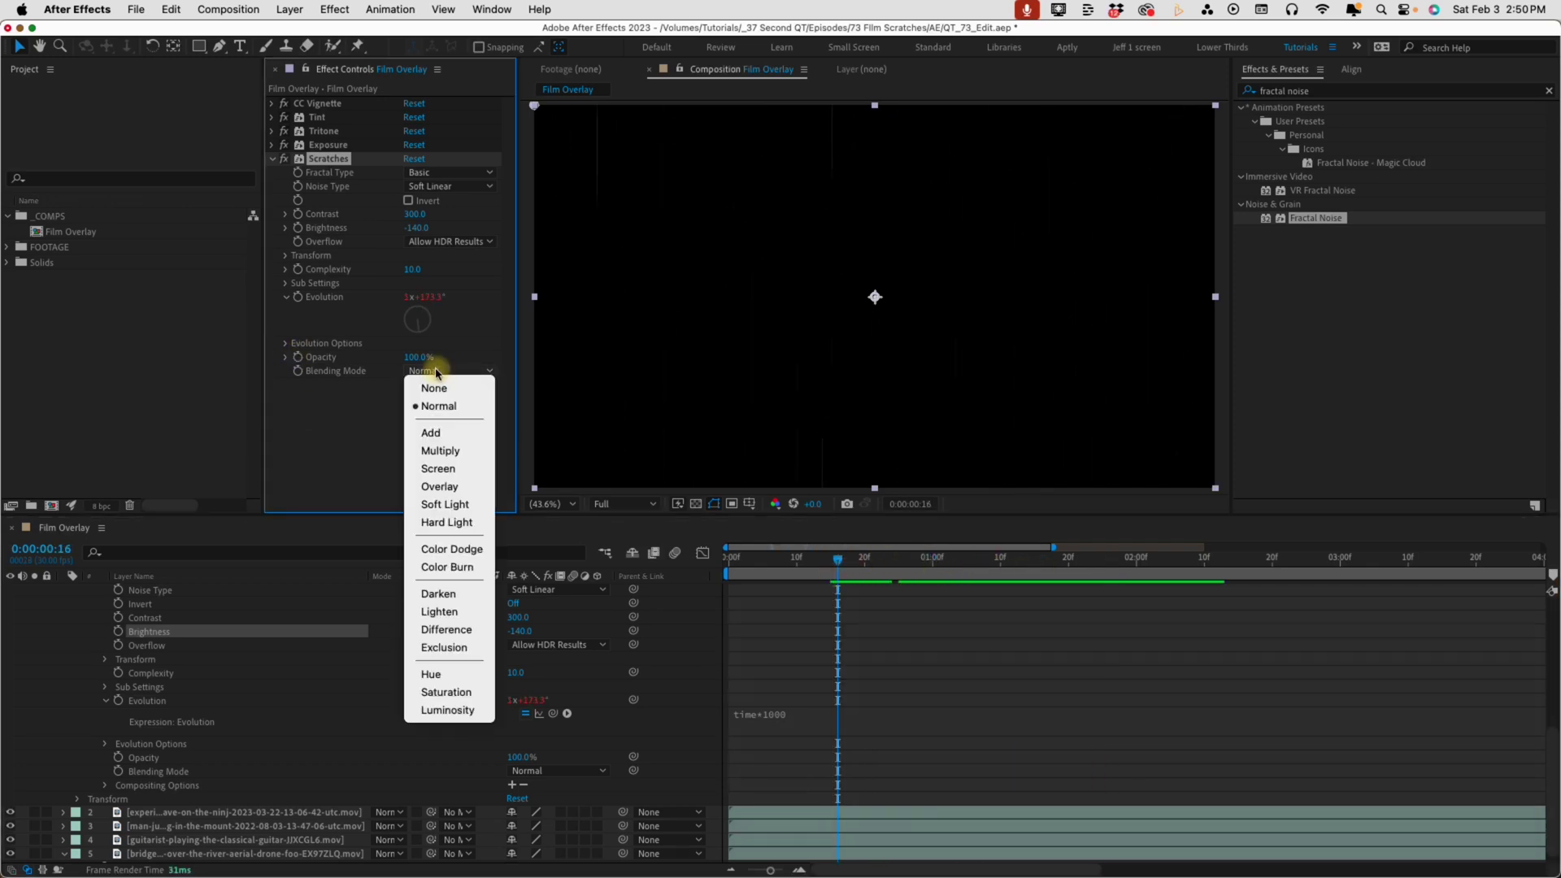
pyautogui.click(431, 464)
pyautogui.press('space')
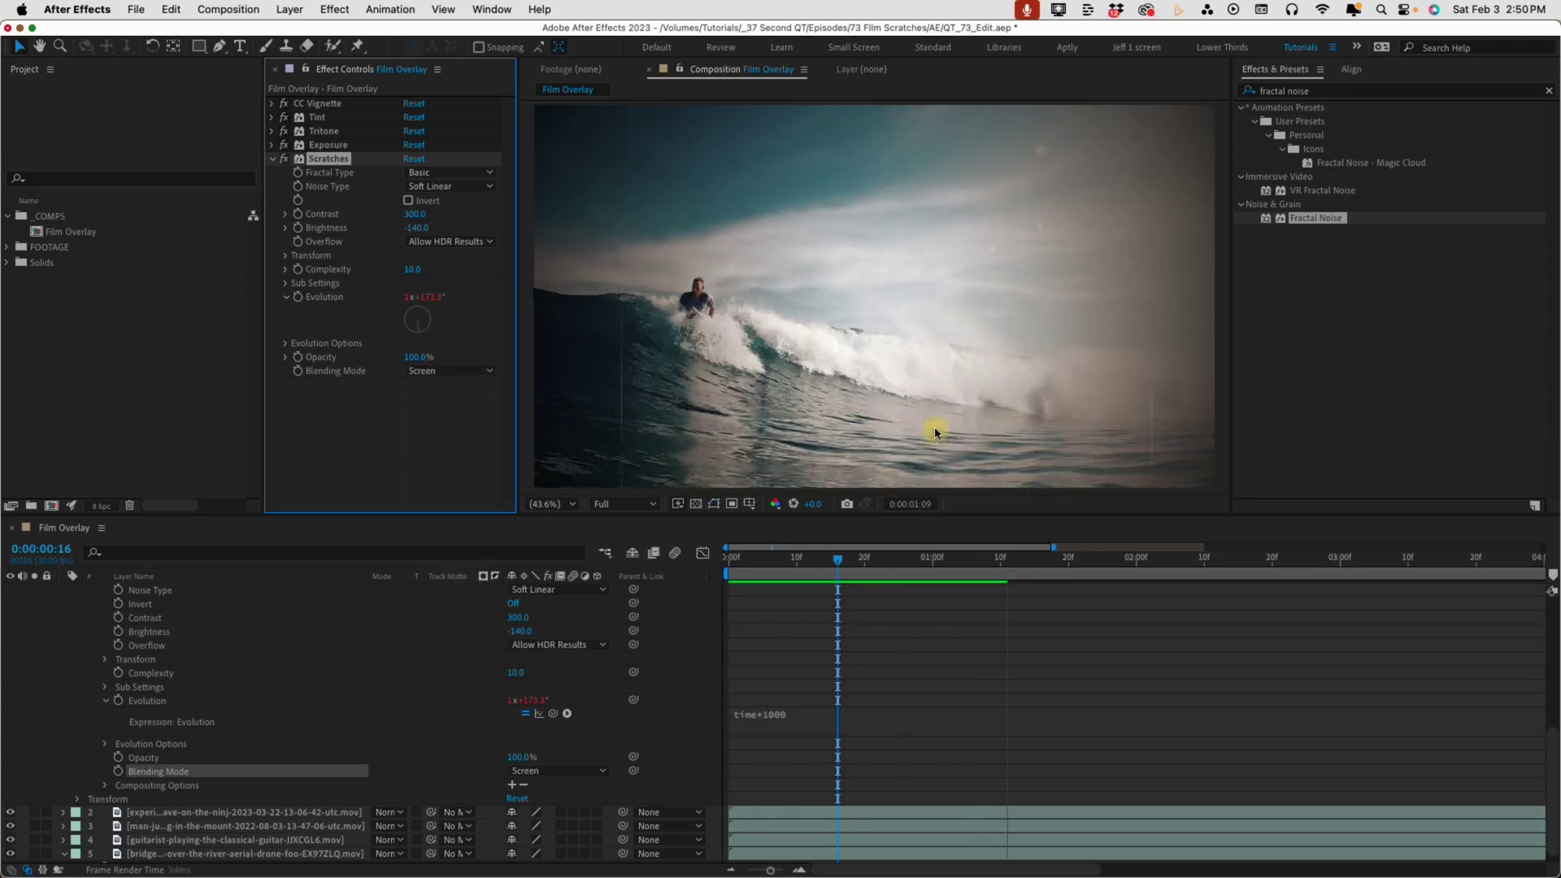
pyautogui.moveTo(844, 570); pyautogui.dragTo(830, 567)
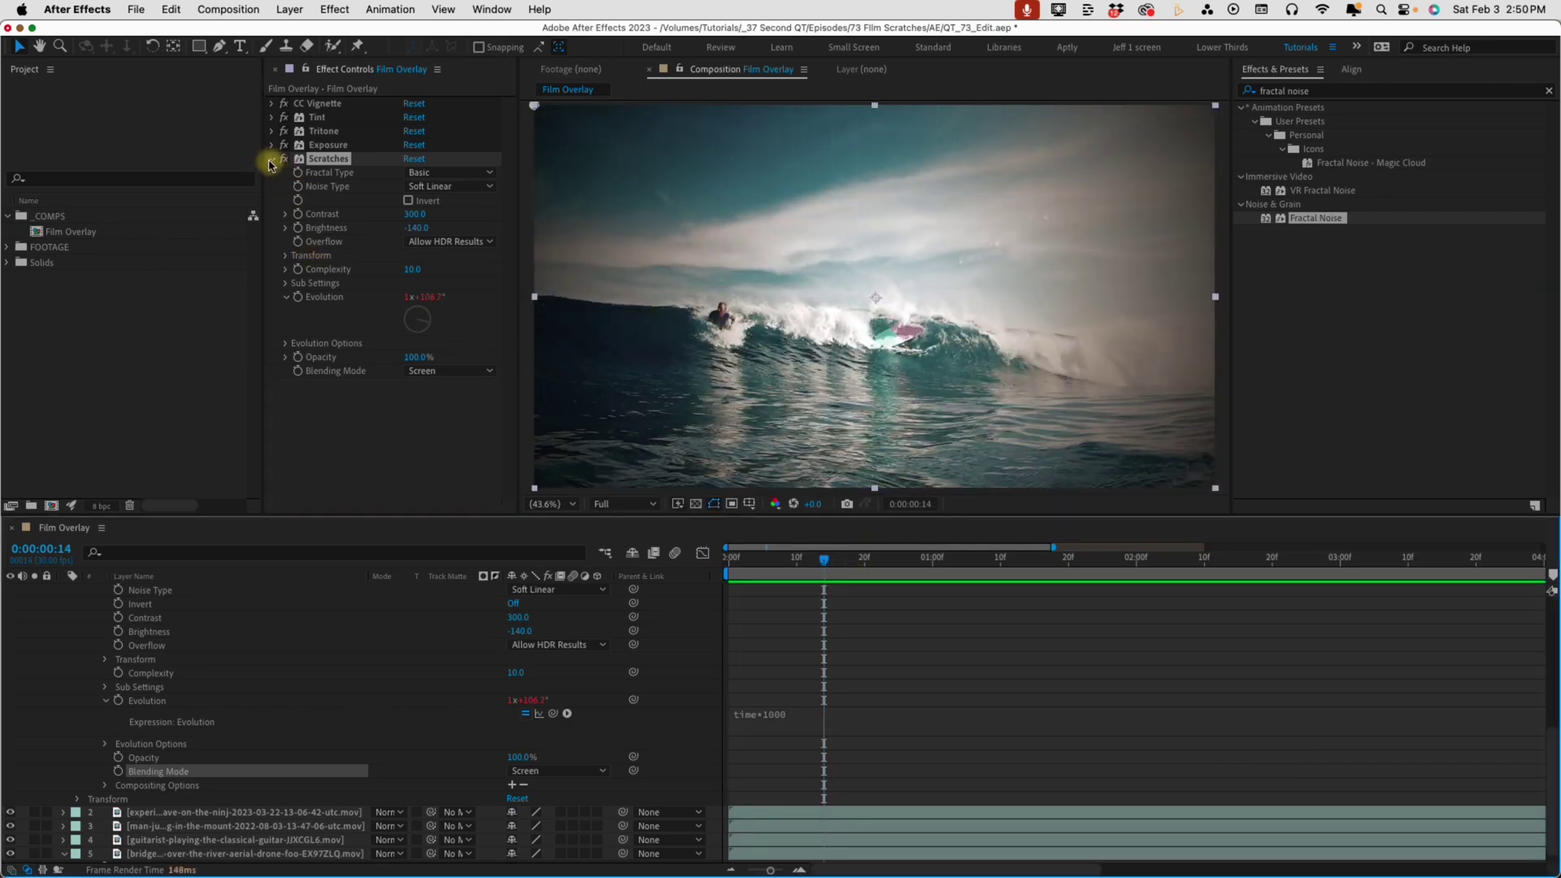
# Add another Fractal Noise named Dust with its noise type set to Linear
pyautogui.doubleClick(1313, 219)
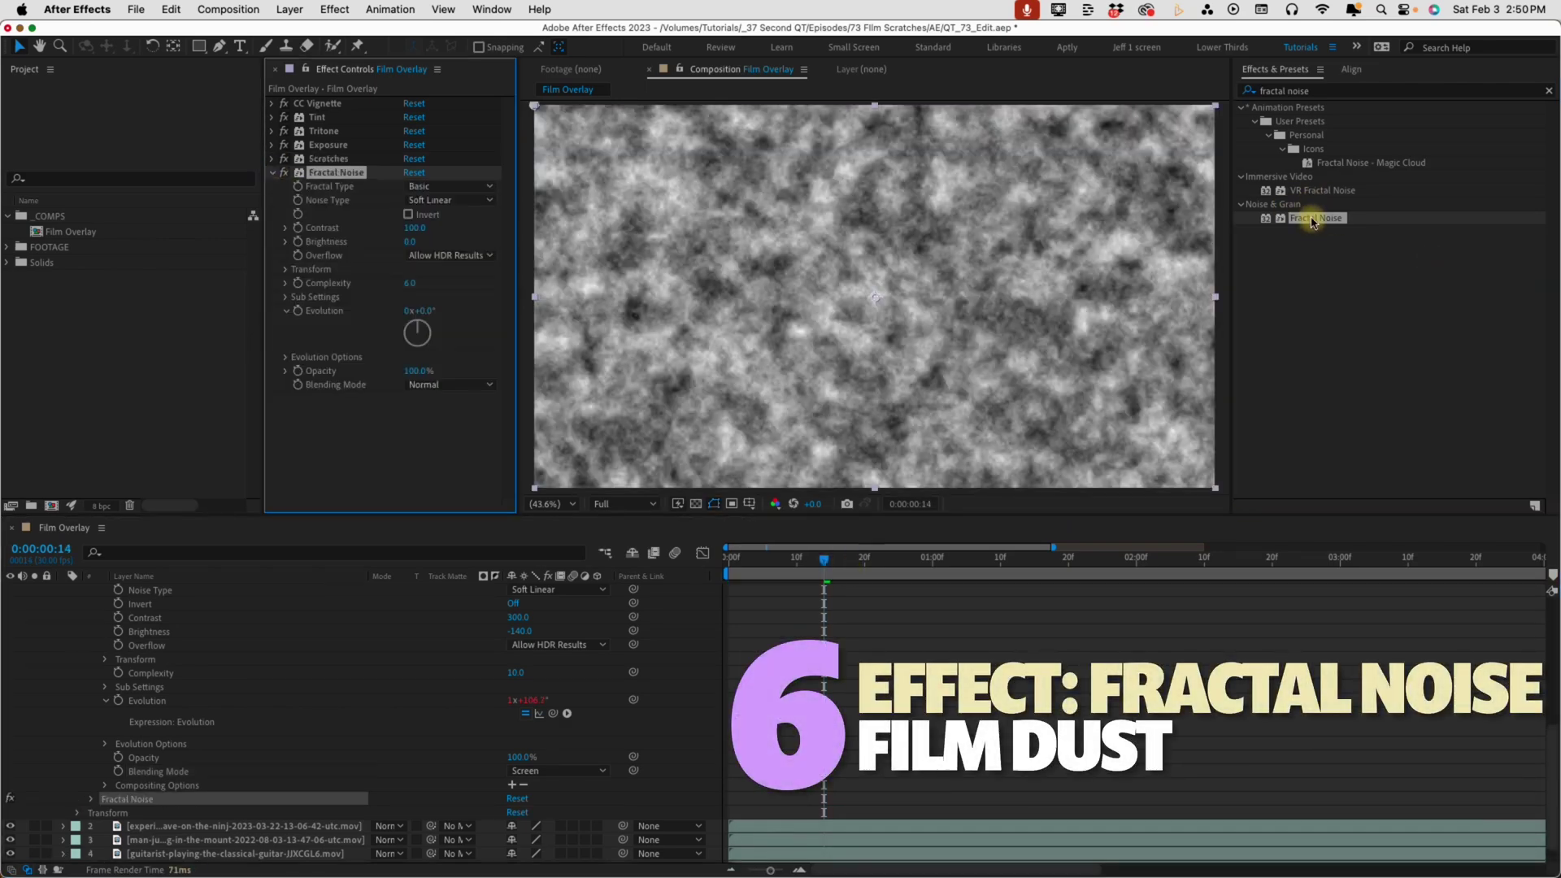
pyautogui.write('Dust')
pyautogui.click(439, 204)
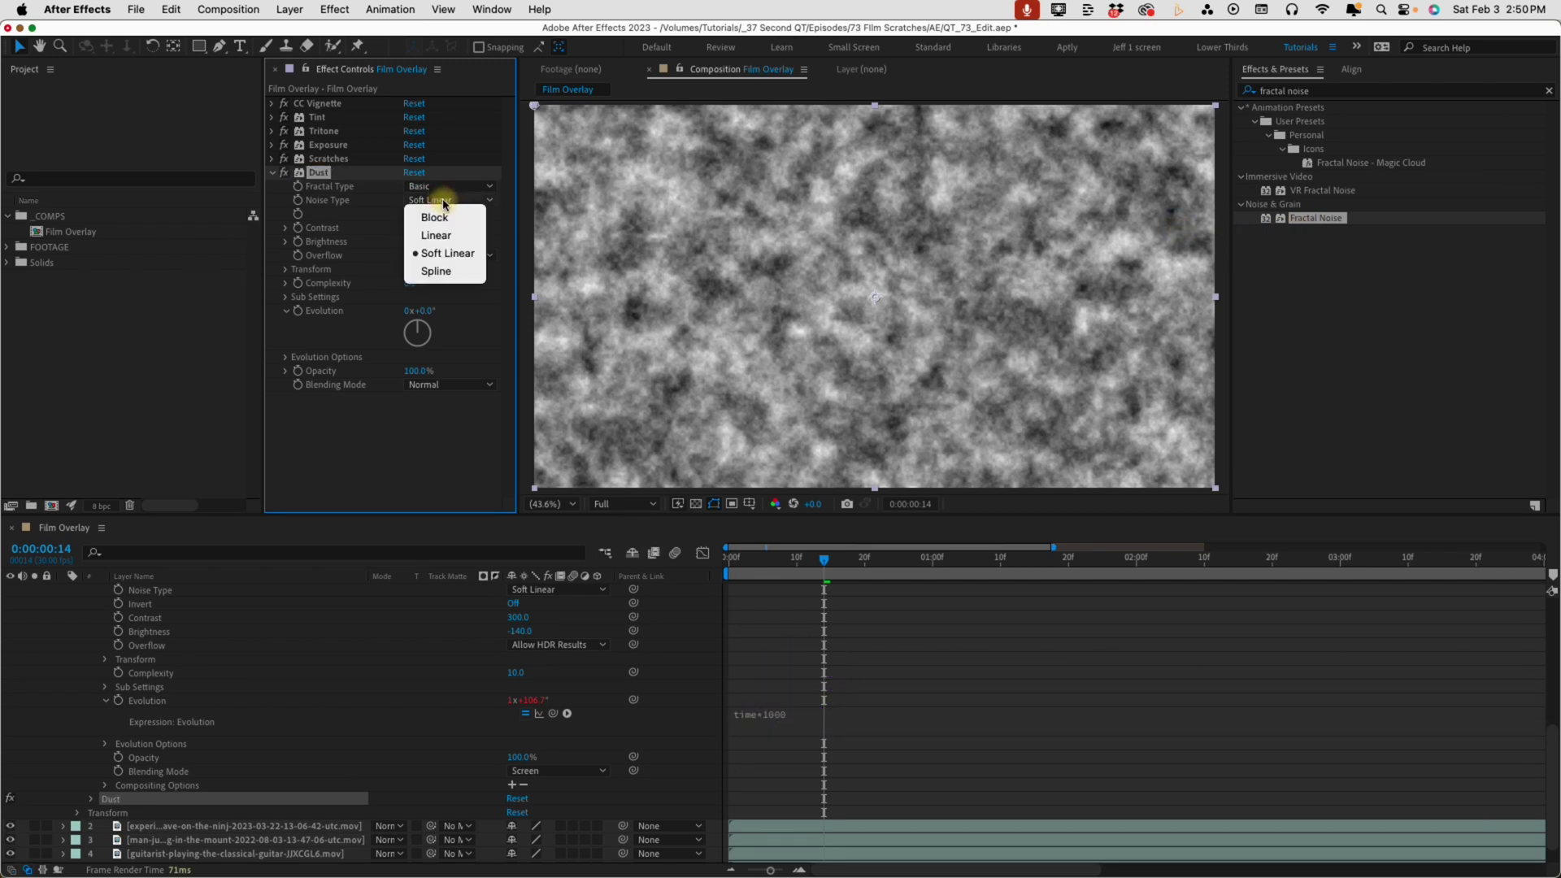
pyautogui.click(444, 237)
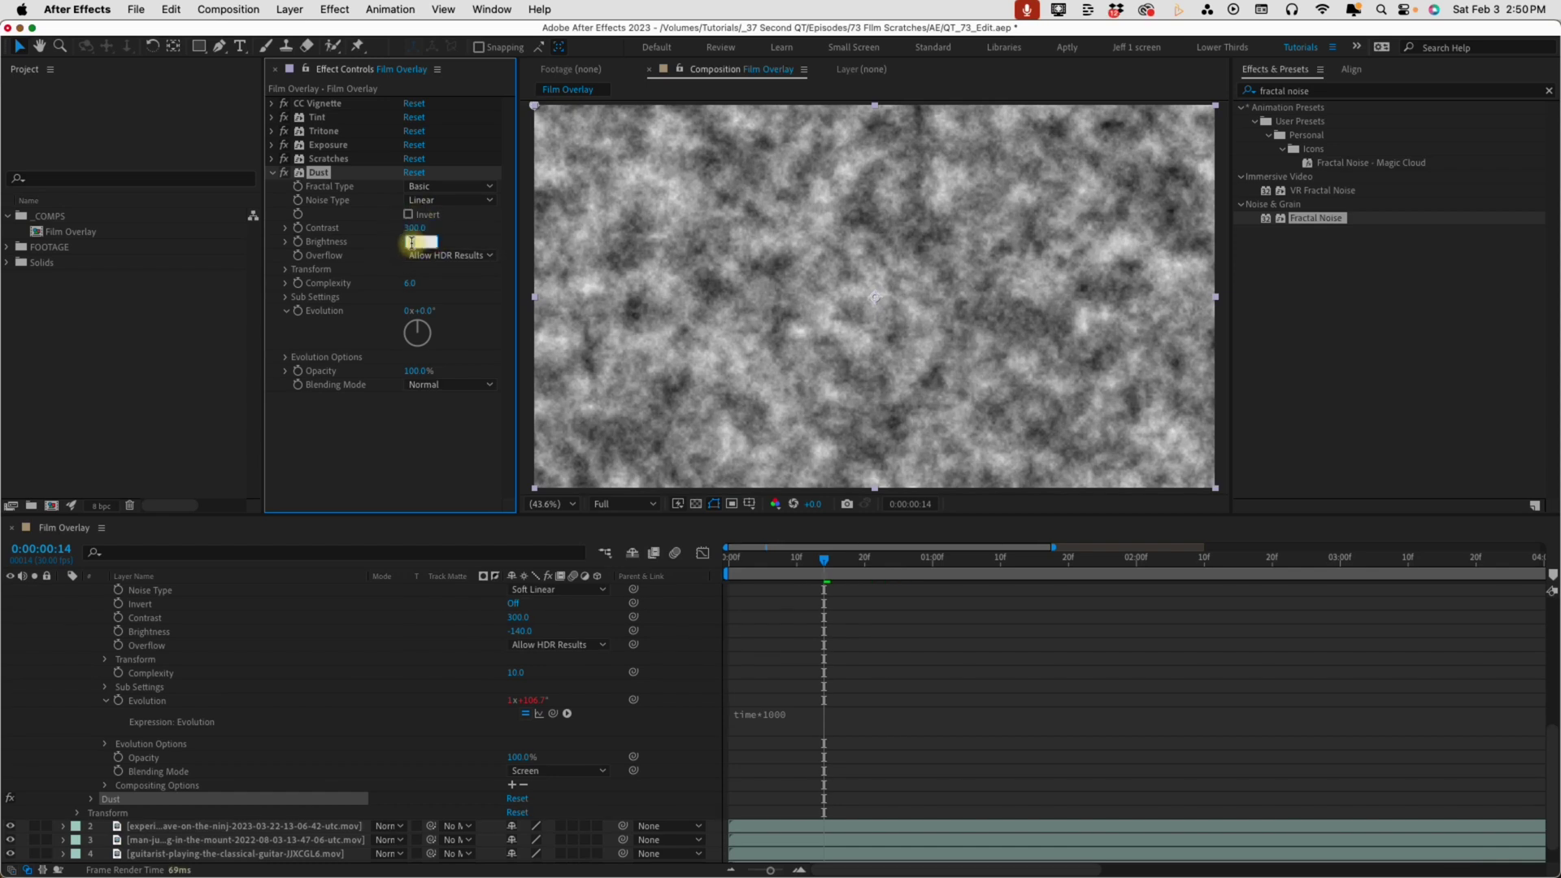
# Set Dust Brightness to -140 and give its Evolution a time*1000 expression
pyautogui.click(411, 241)
pyautogui.write('-140')
pyautogui.press('Return')
pyautogui.click(285, 269)
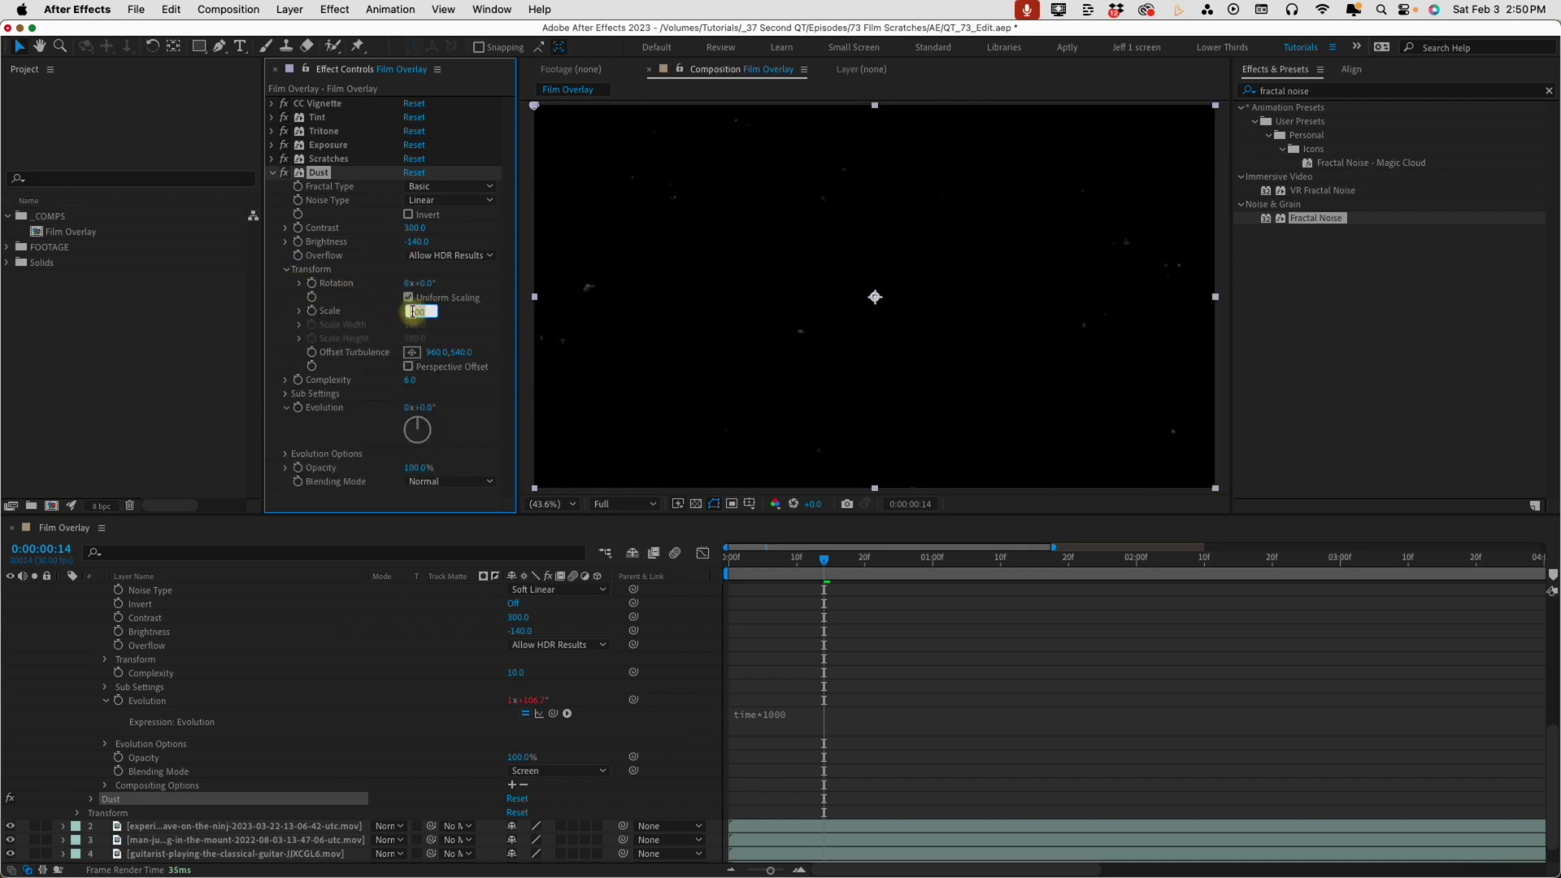
pyautogui.click(286, 269)
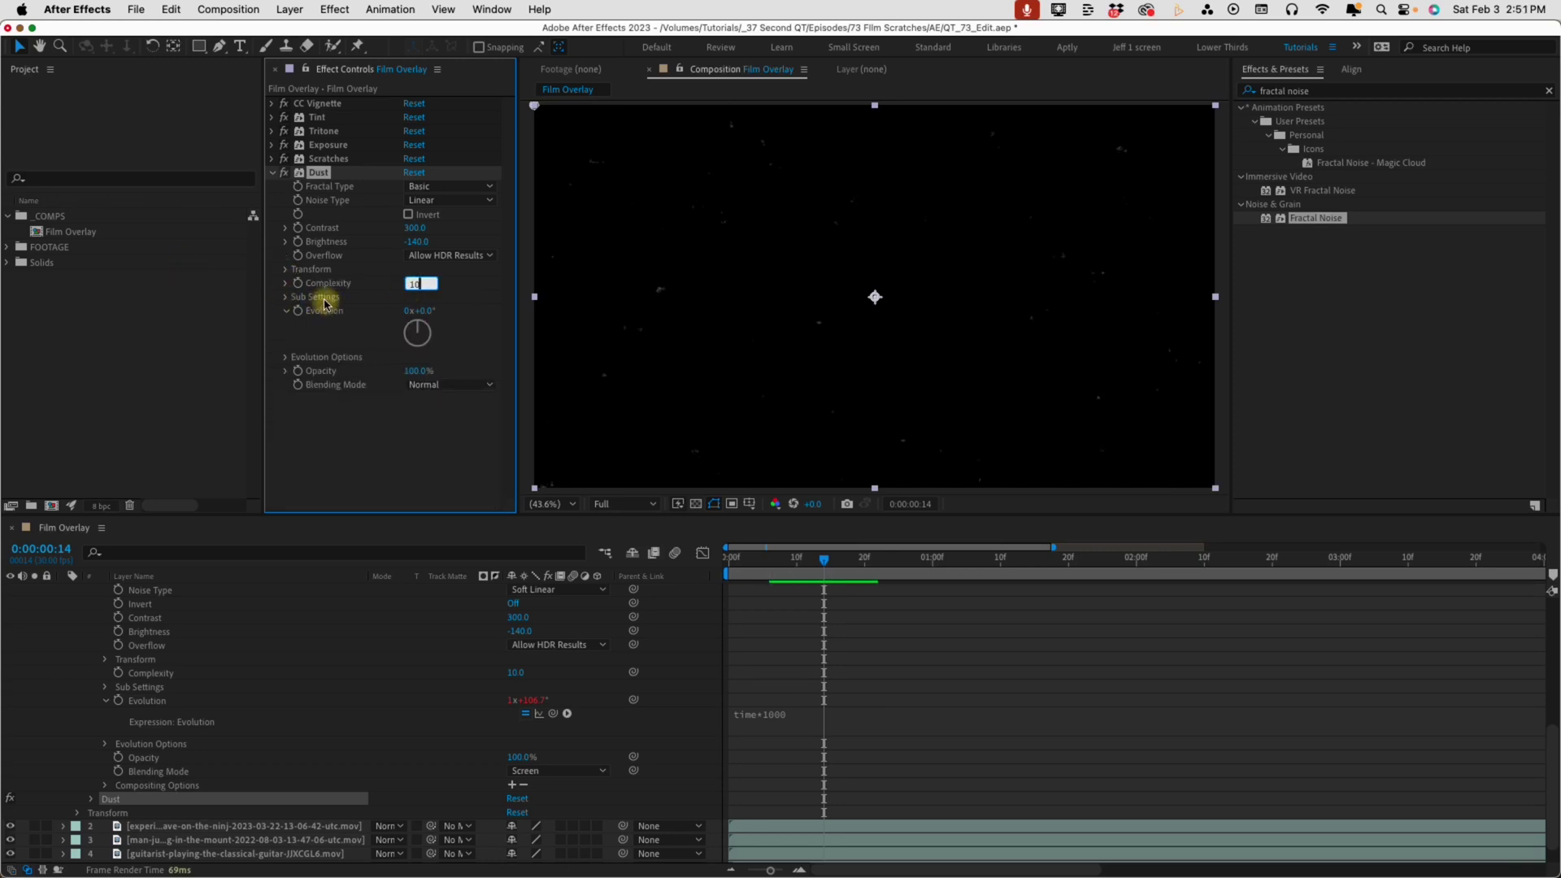
pyautogui.keyDown('alt'); pyautogui.click(298, 315); pyautogui.keyUp('alt')
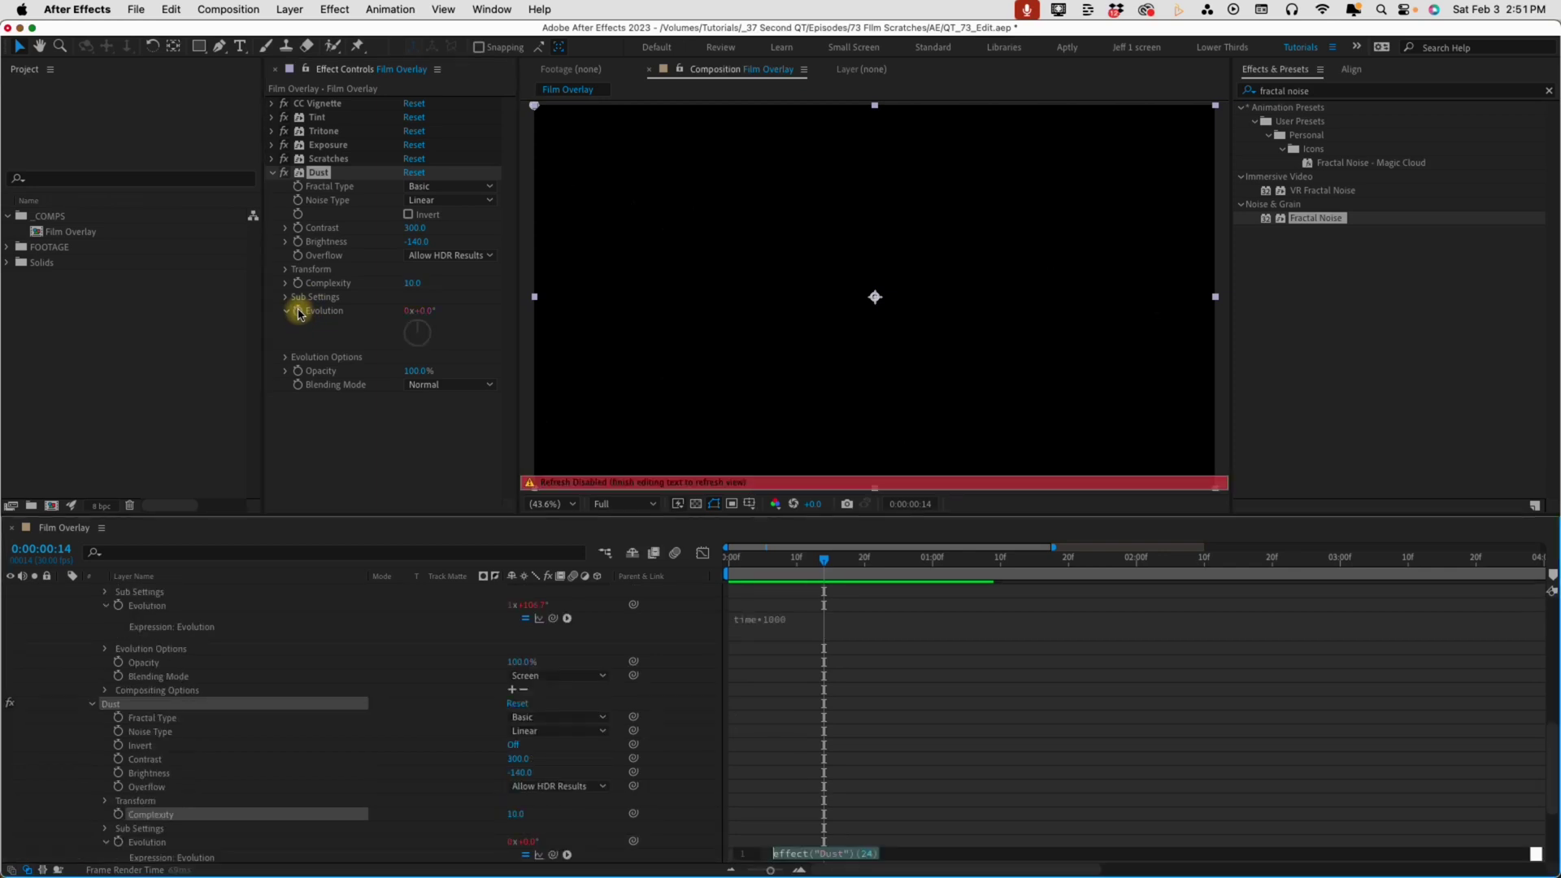
pyautogui.write('time*')
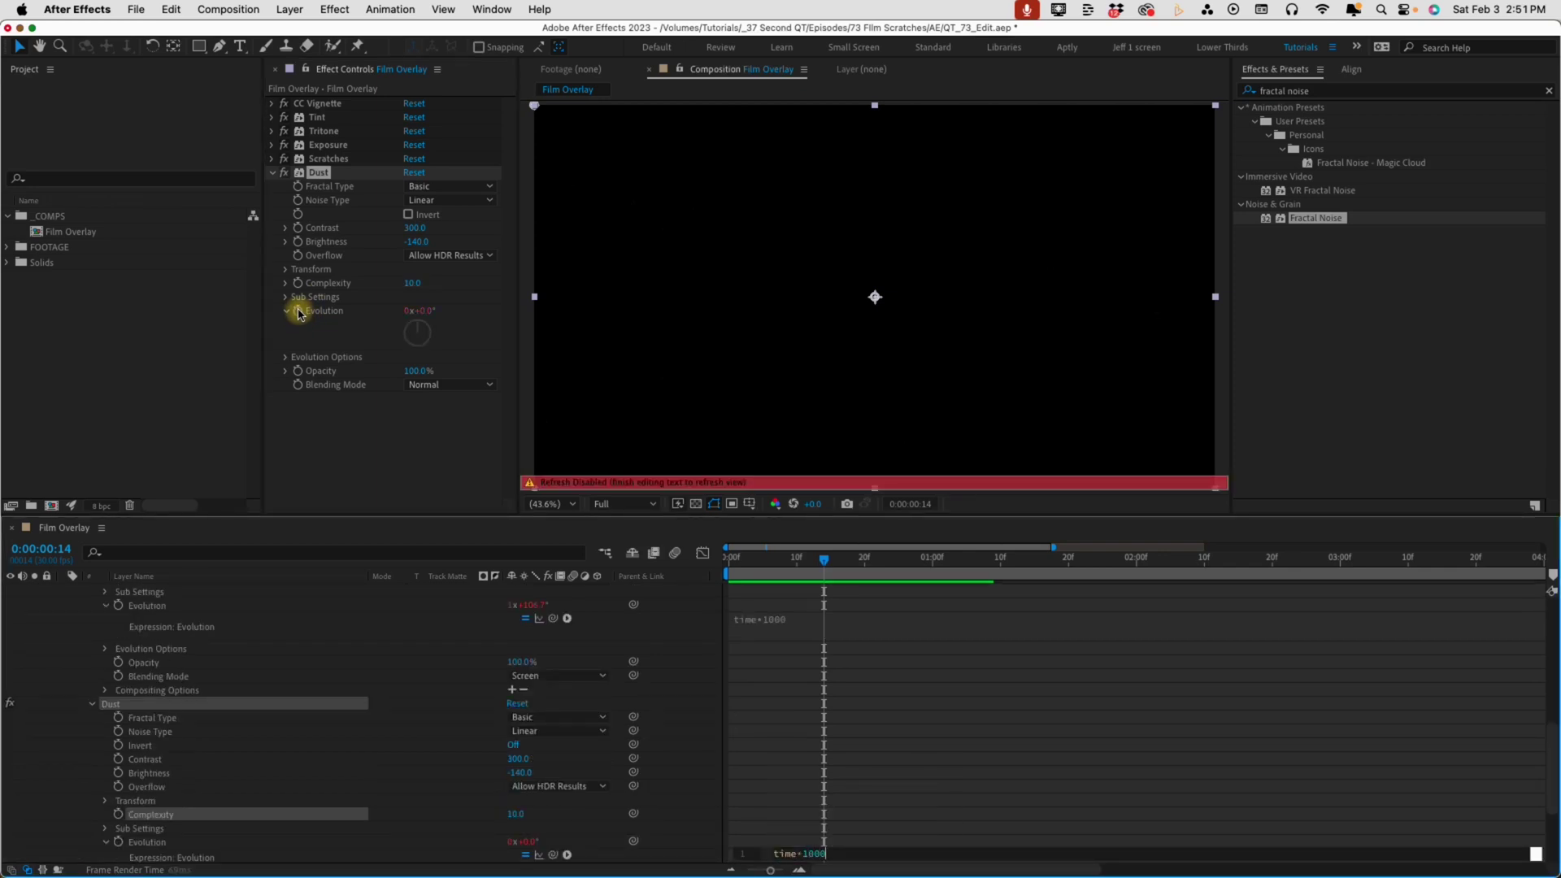
pyautogui.write('1000')
# Commit the Dust Evolution expression and preview the animated dust from the start
pyautogui.click(739, 780)
pyautogui.click(789, 715)
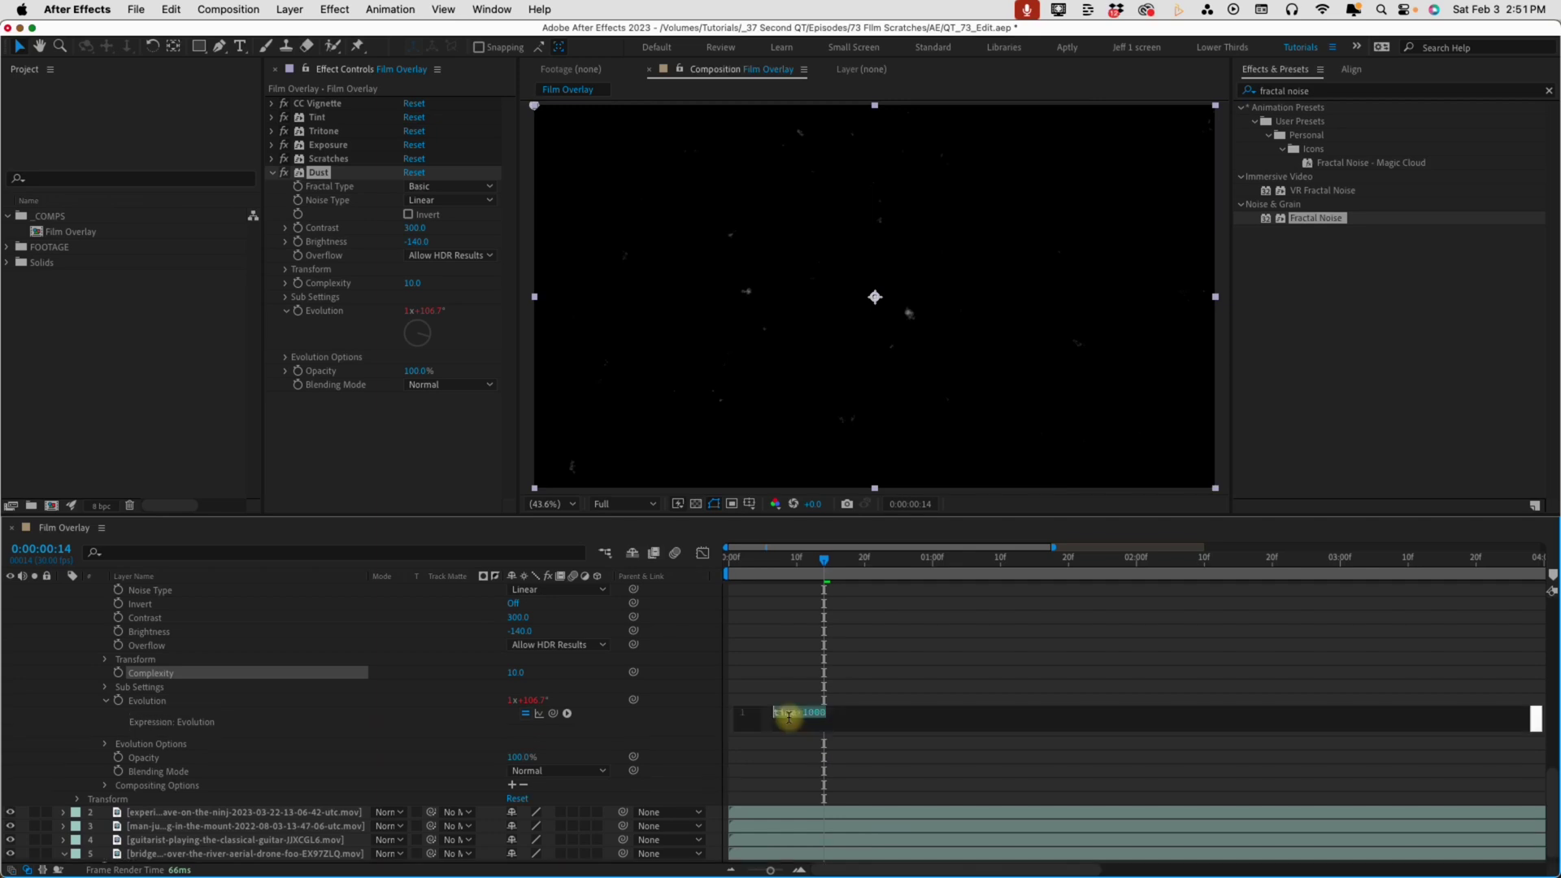
pyautogui.click(730, 558)
pyautogui.press('space')
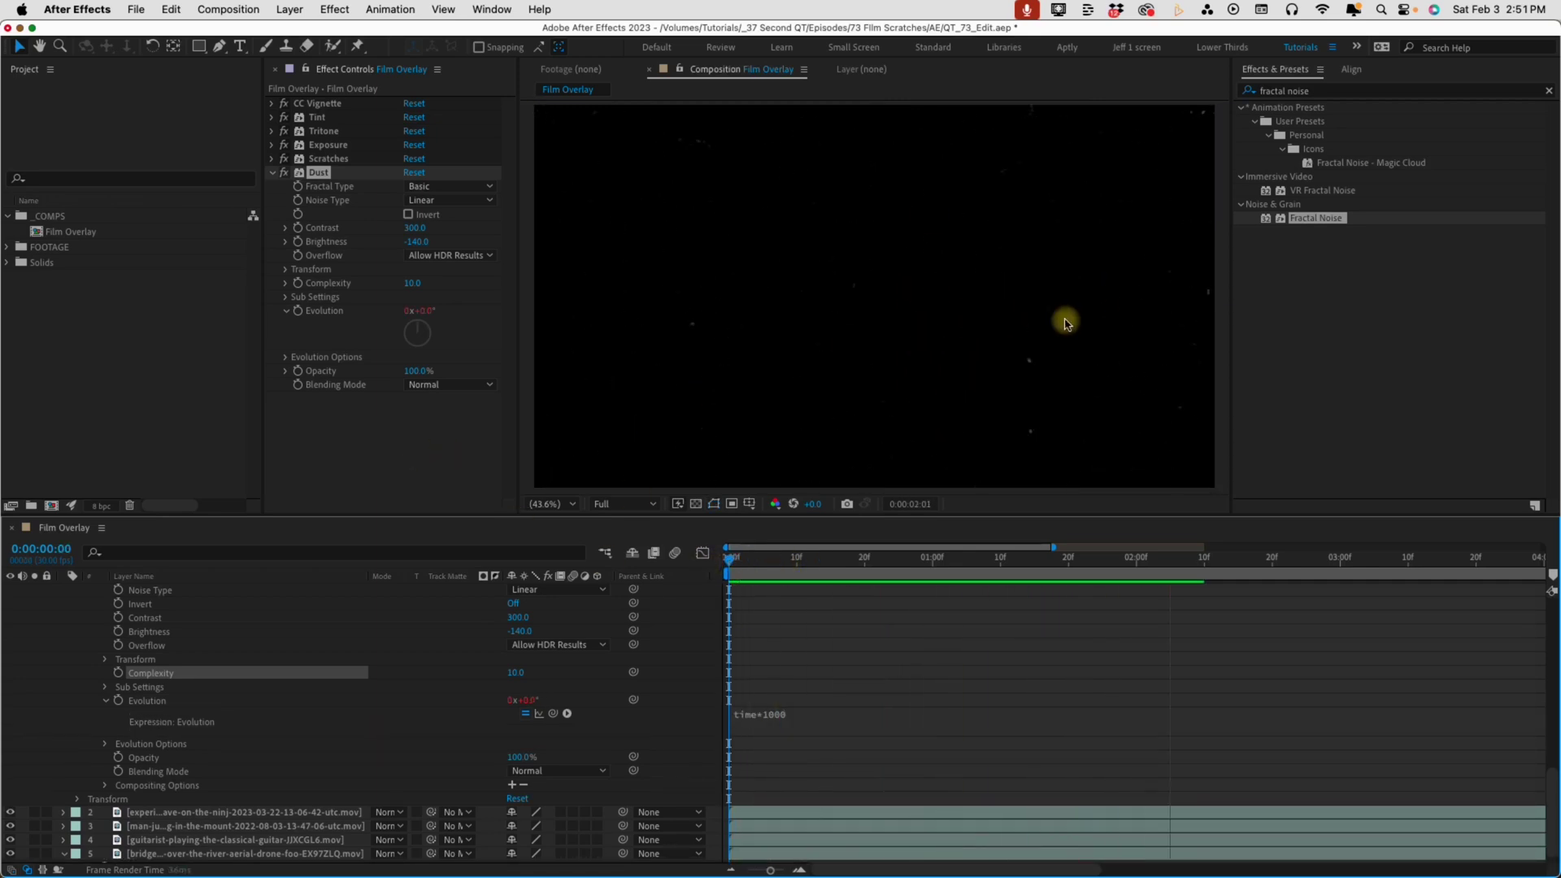
pyautogui.press('space')
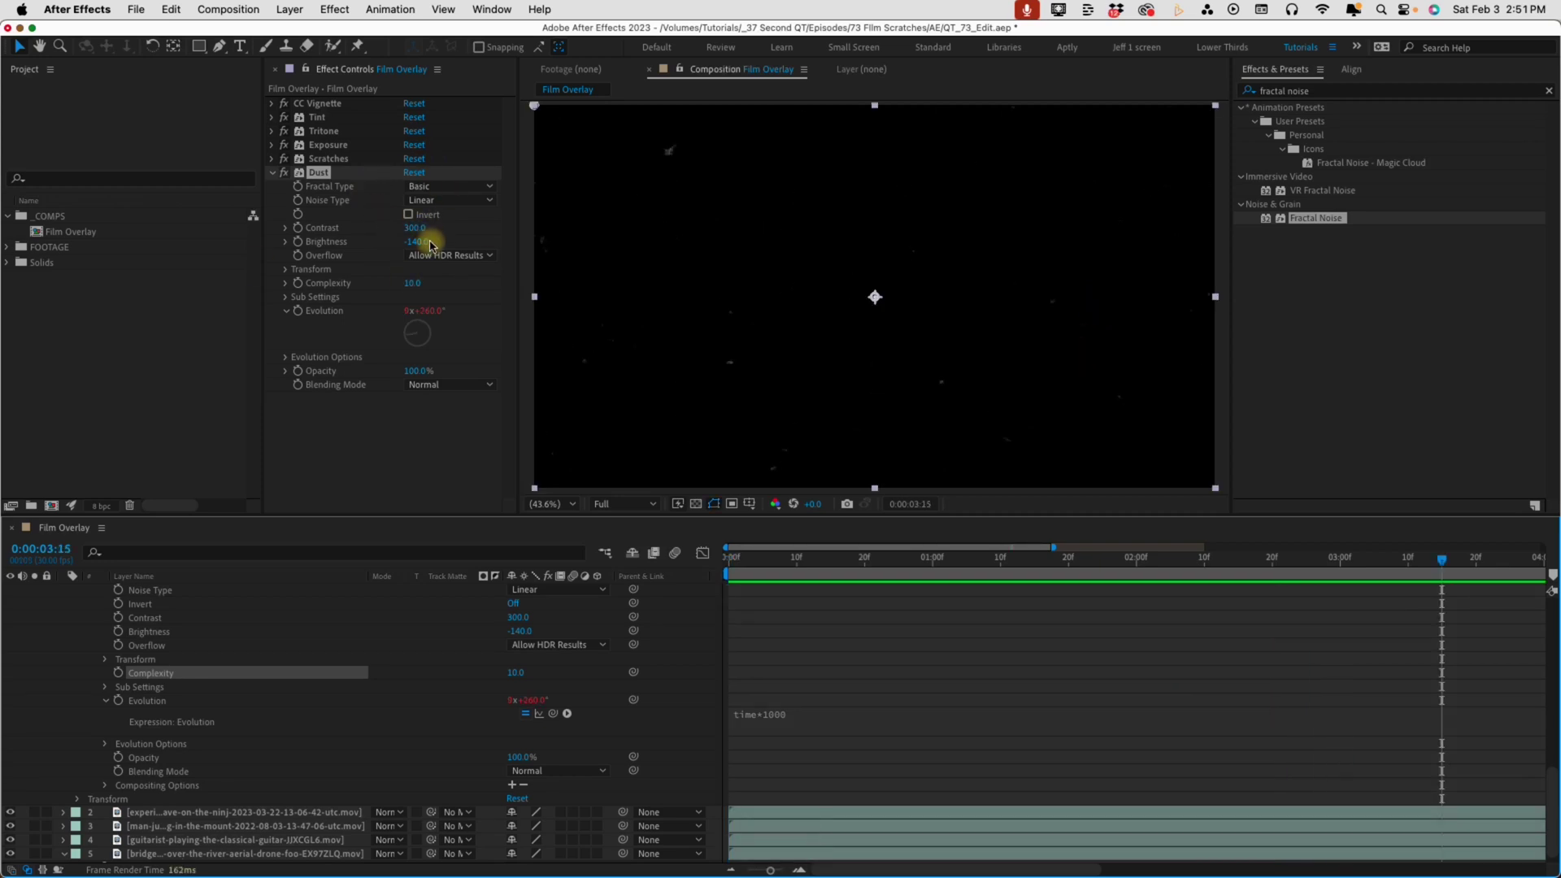
# Lower Dust Brightness to -150 and set its Blending Mode to Screen
pyautogui.click(430, 246)
pyautogui.write('-150')
pyautogui.press('Return')
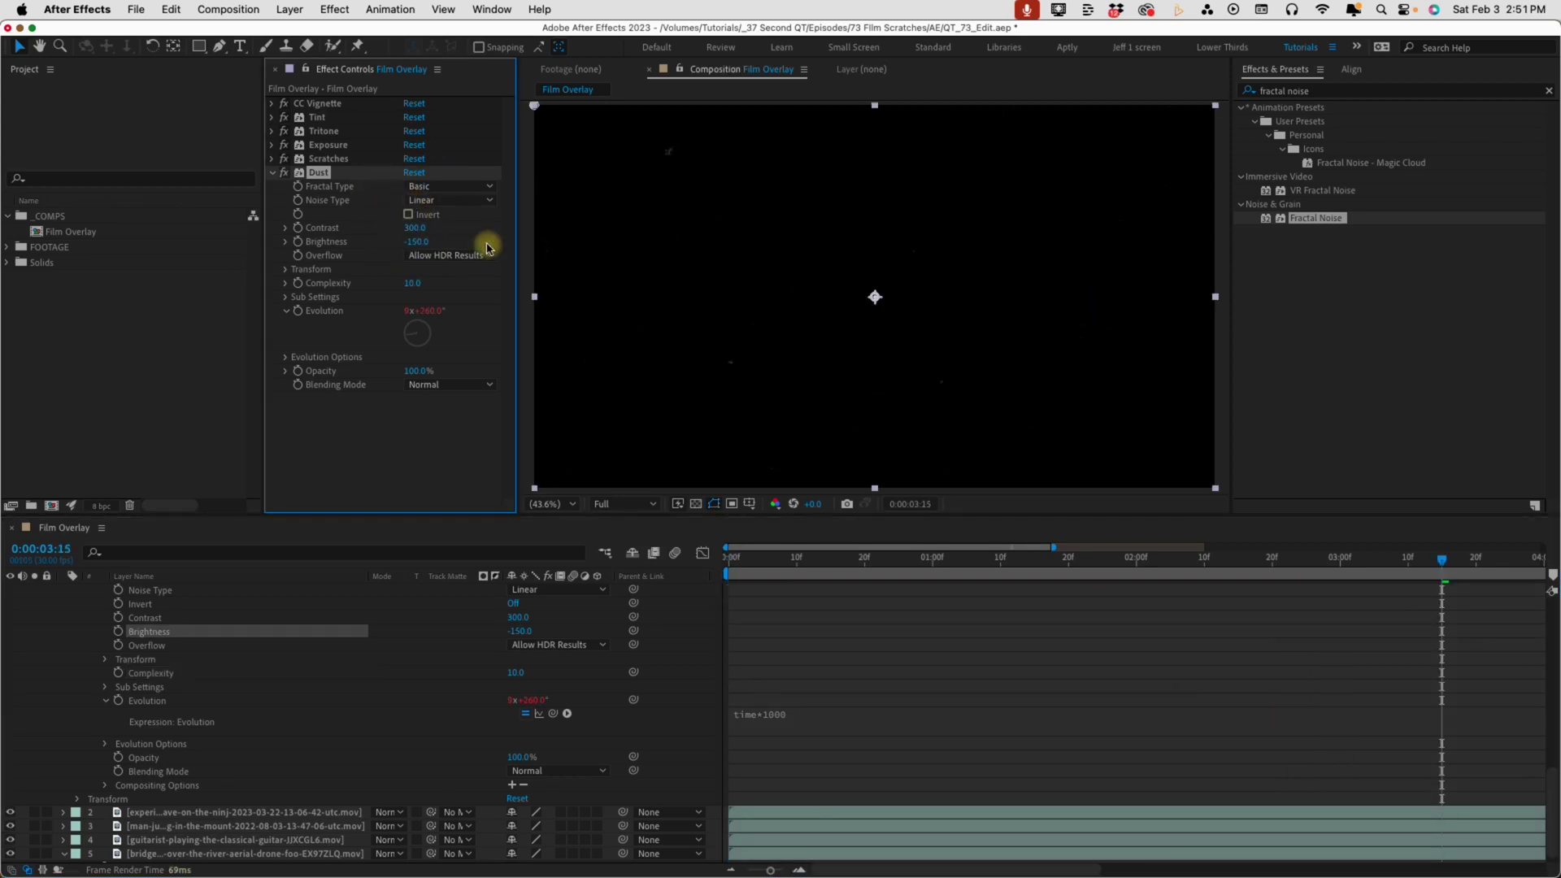
pyautogui.press('space')
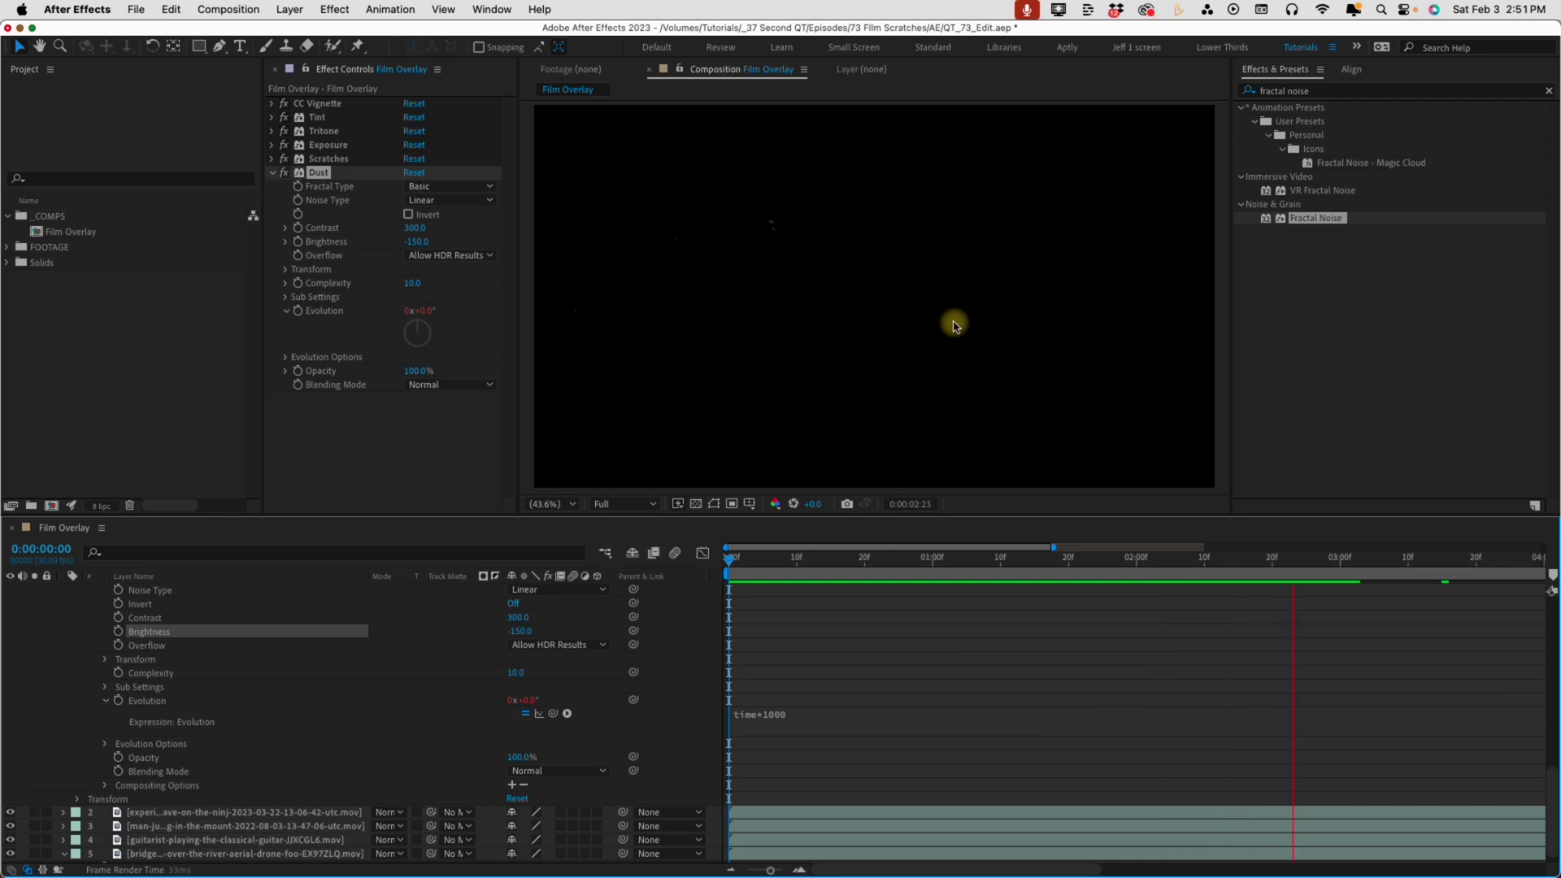
pyautogui.press('space')
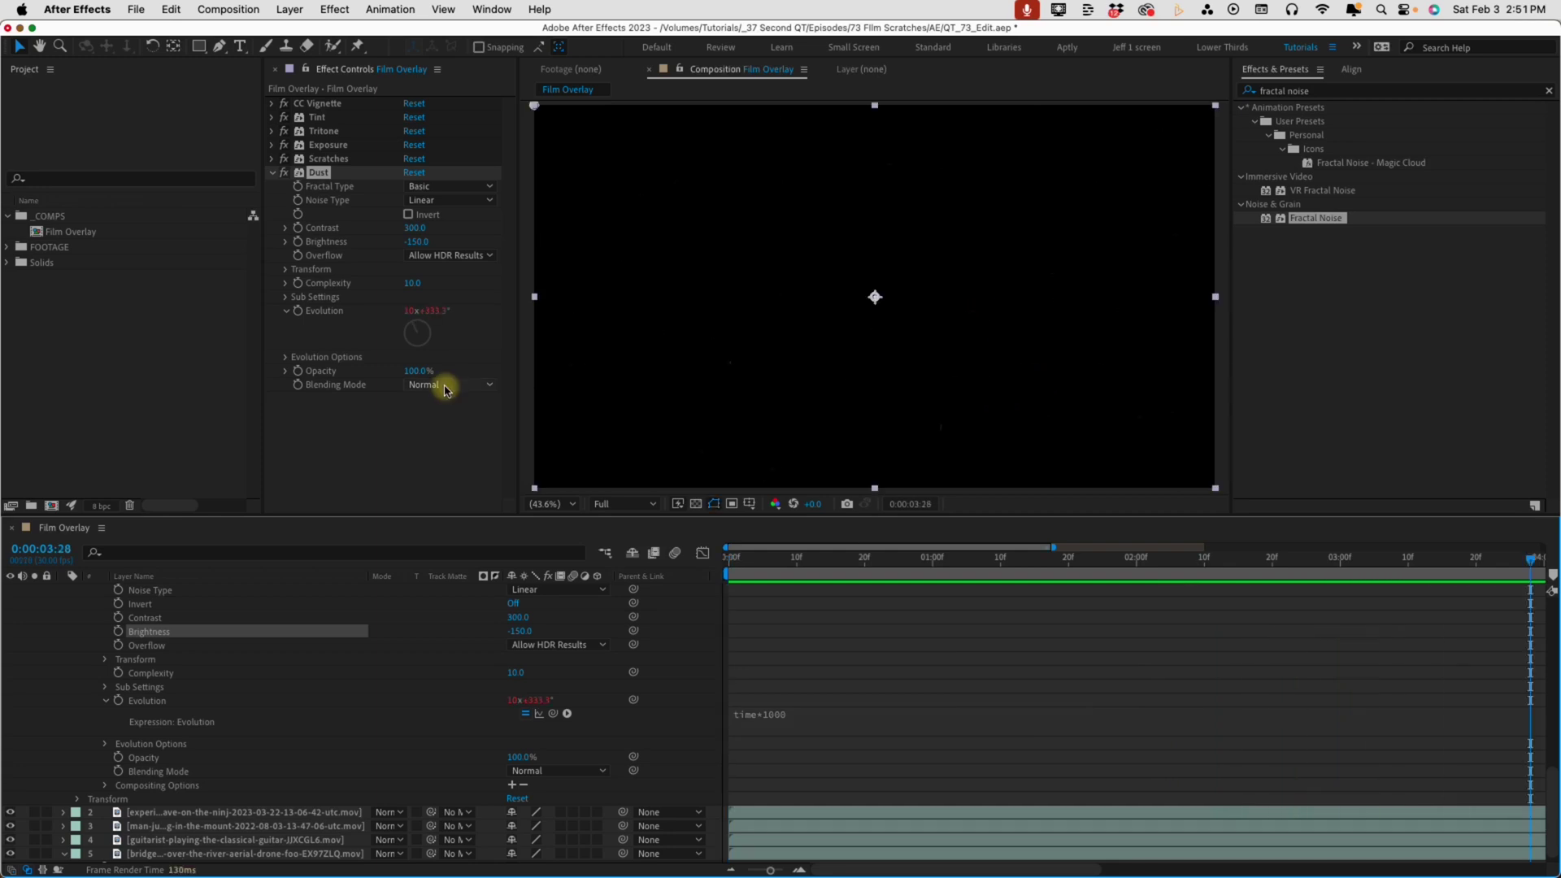
pyautogui.click(446, 386)
pyautogui.click(455, 484)
pyautogui.scroll(5, 122, 634)
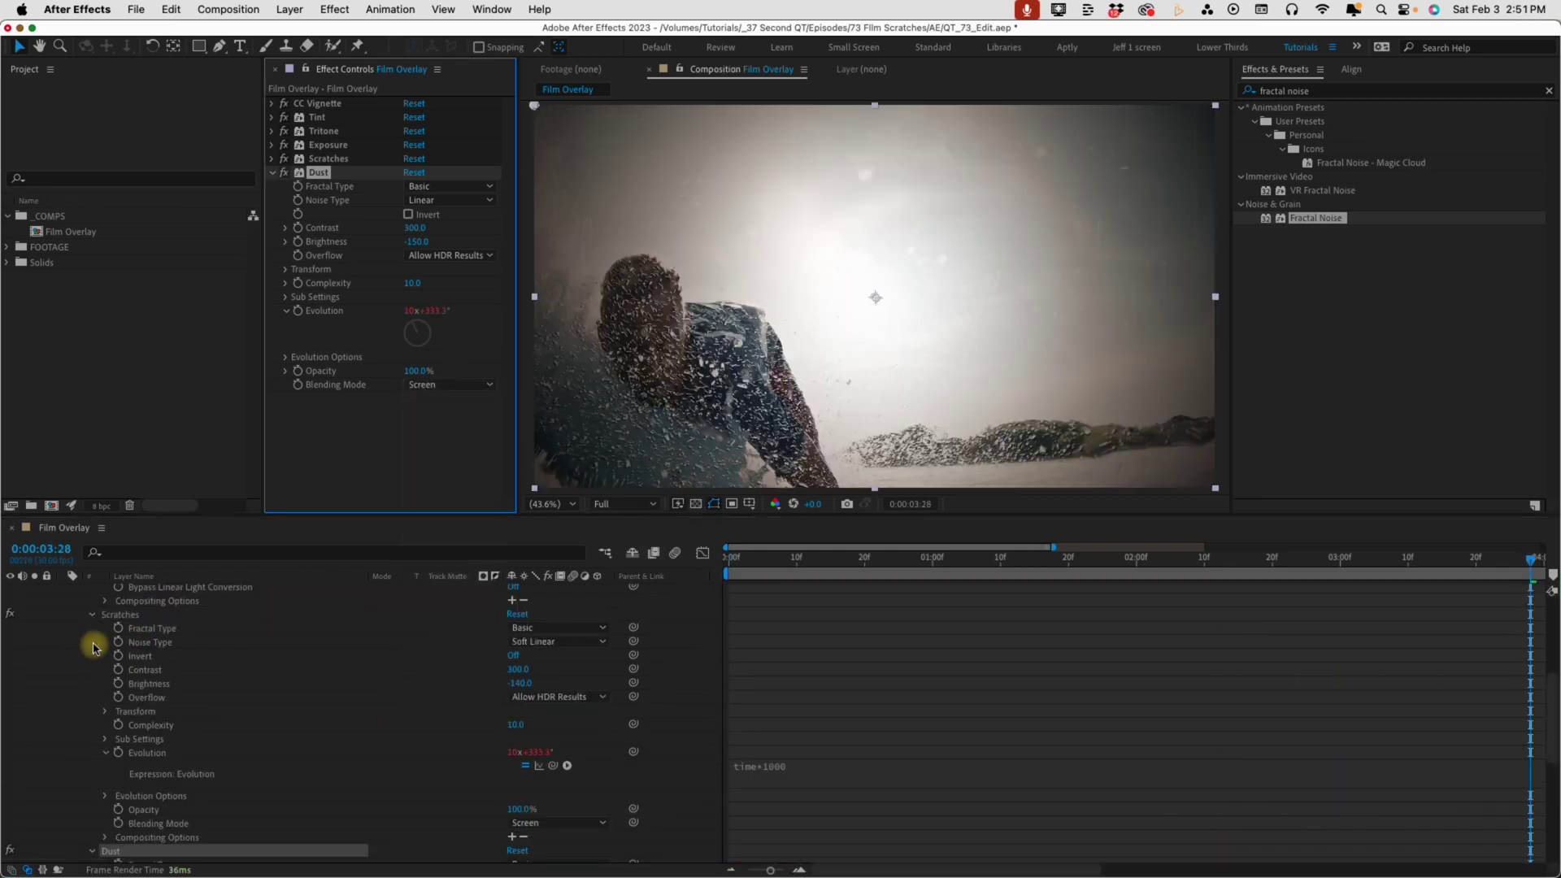
pyautogui.scroll(3, 91, 648)
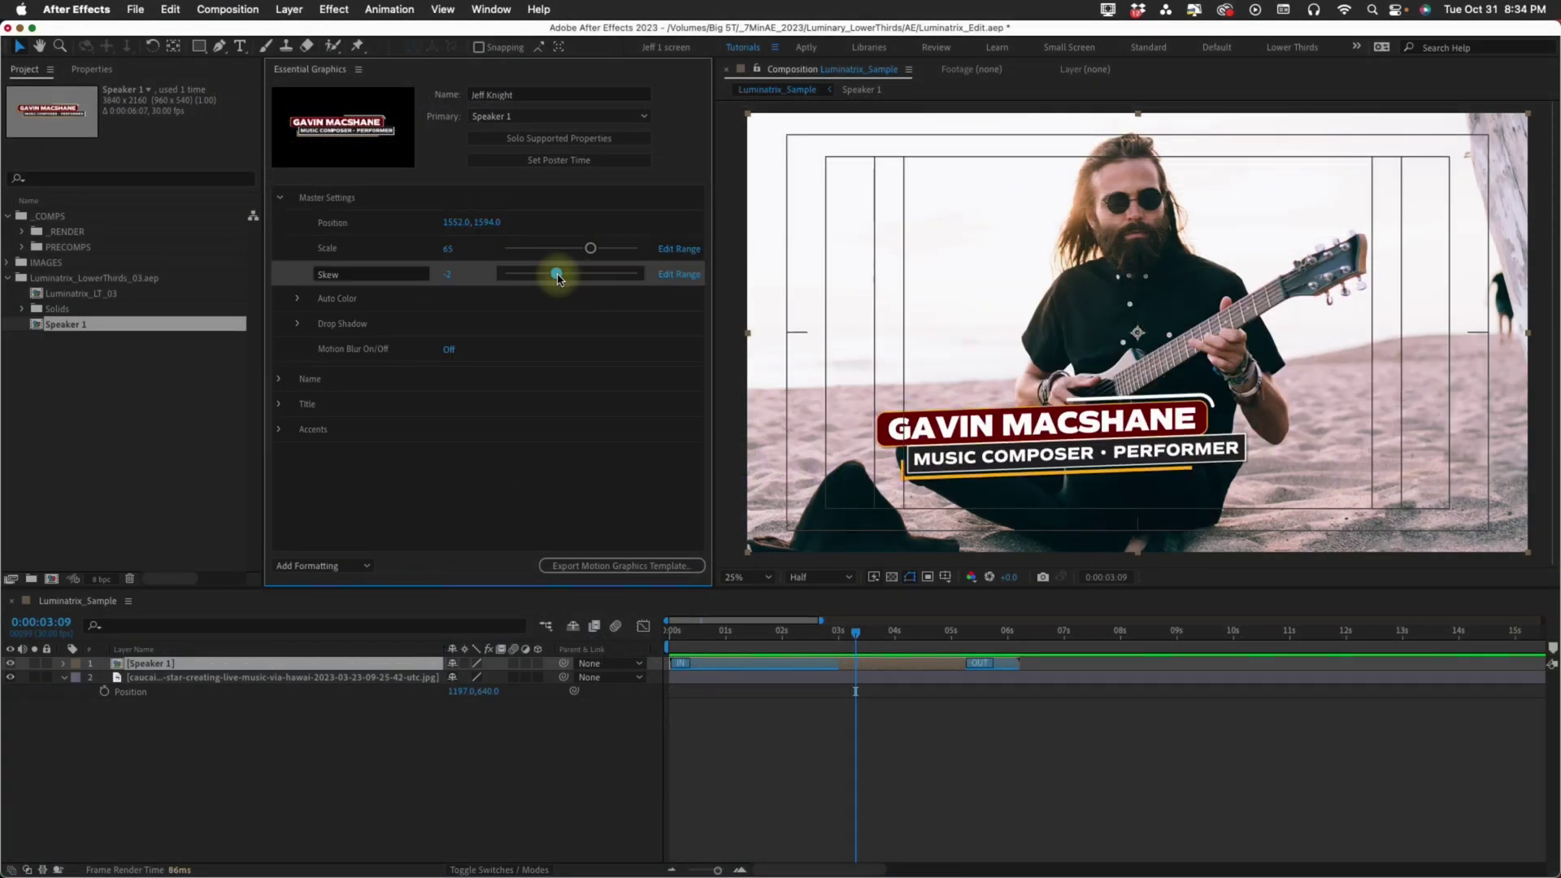
# Give the lower third Scale 65 and Skew 0, switch Auto Color on, and pick blue highlights
pyautogui.click(452, 274)
pyautogui.write('0')
pyautogui.press('Return')
pyautogui.click(297, 299)
pyautogui.click(448, 324)
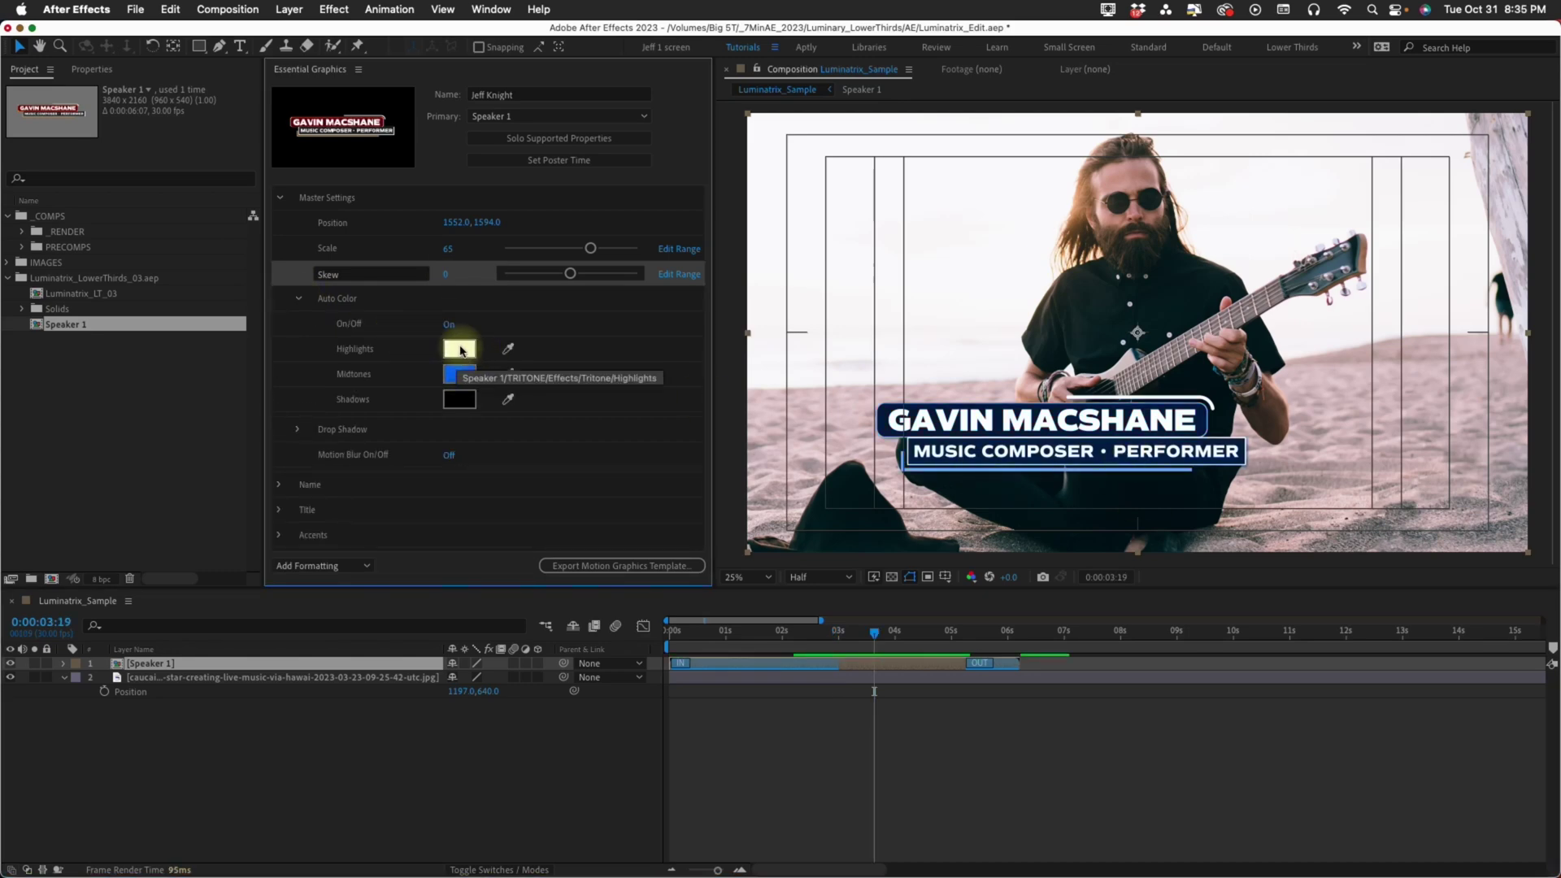
pyautogui.click(460, 348)
pyautogui.click(486, 318)
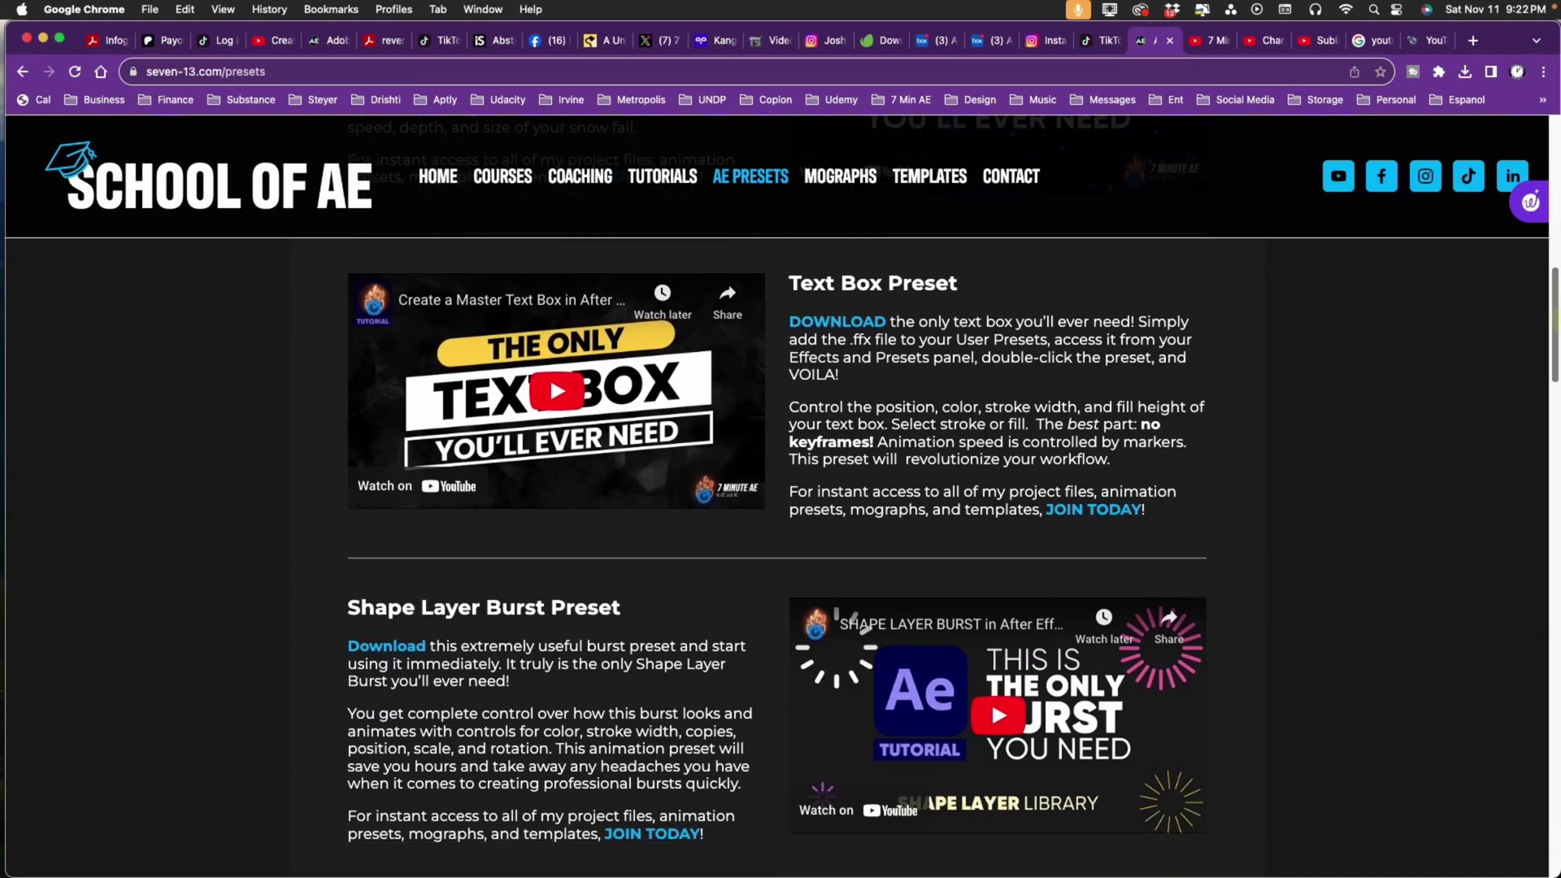
# Scroll through the School of AE presets page, then the templates page down to its footer
pyautogui.scroll(-8, 992, 700)
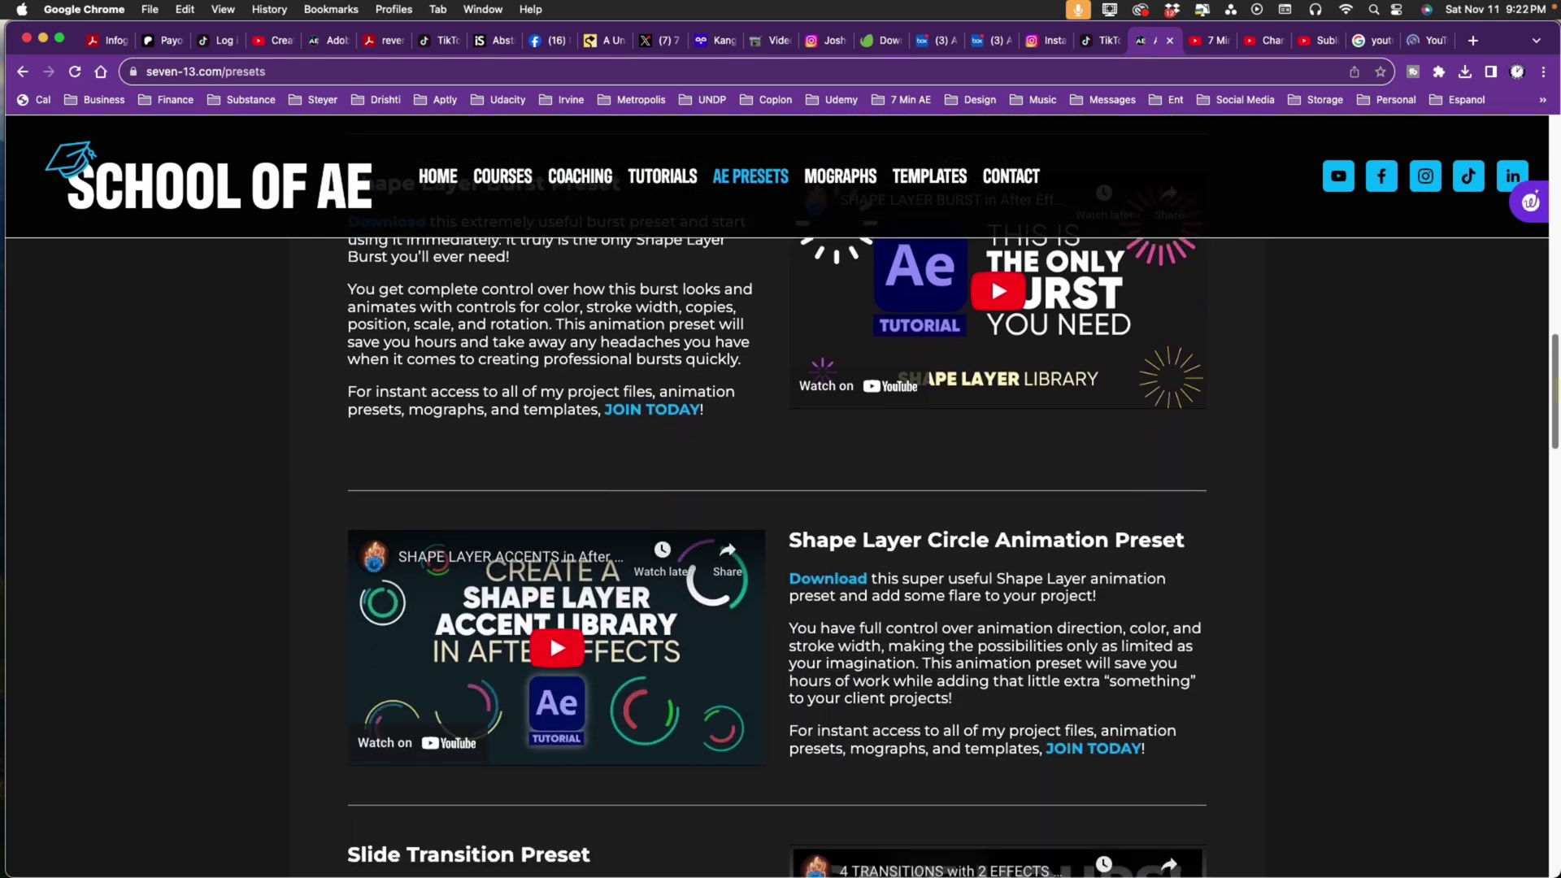
pyautogui.scroll(-1, 992, 700)
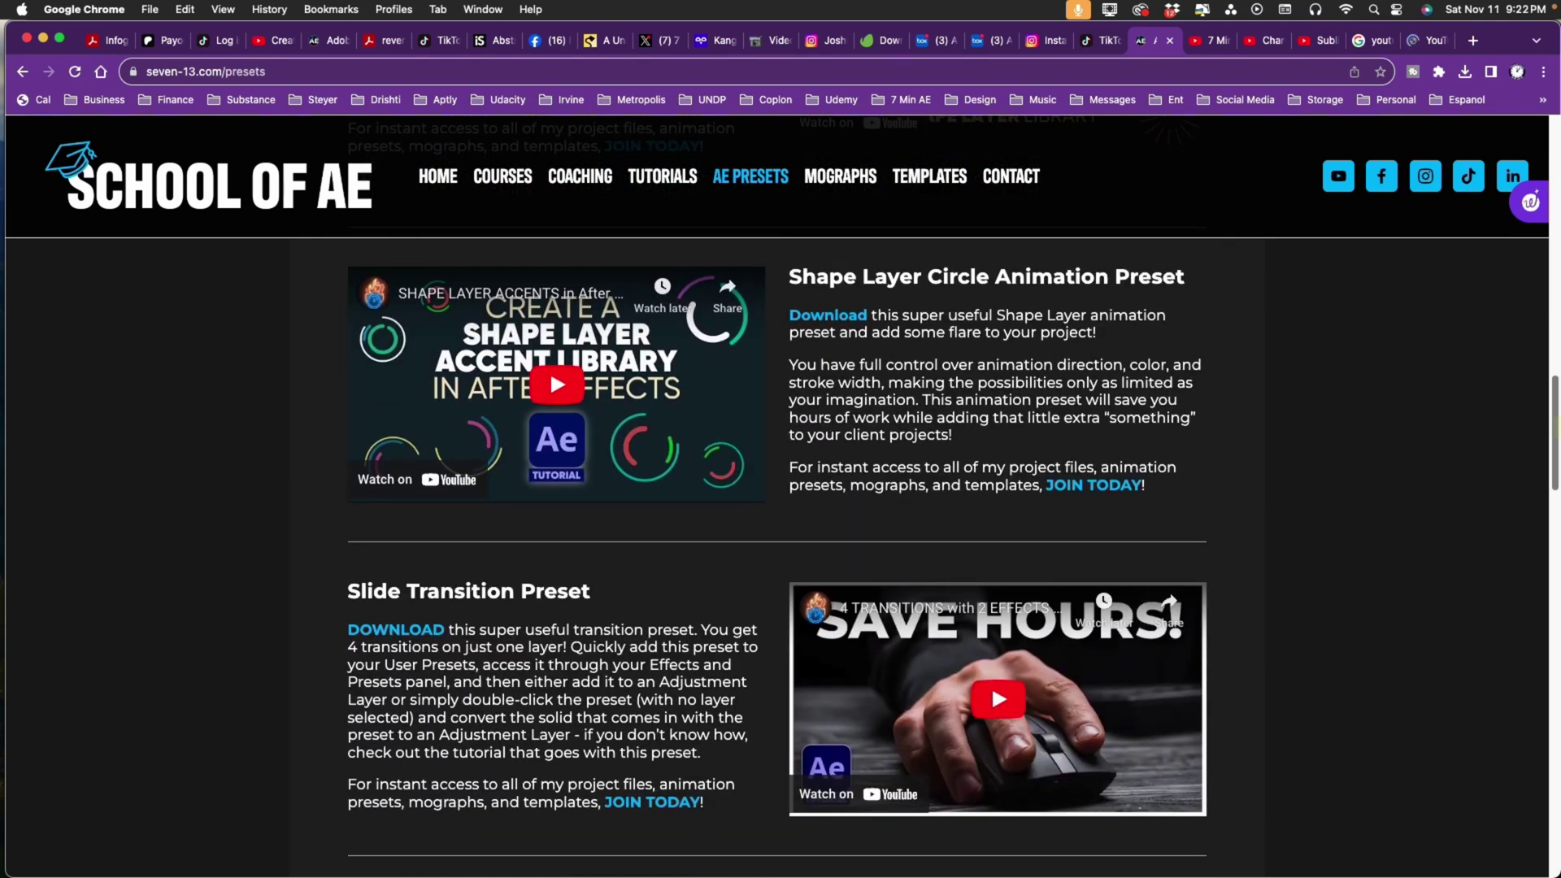
pyautogui.scroll(-7, 992, 684)
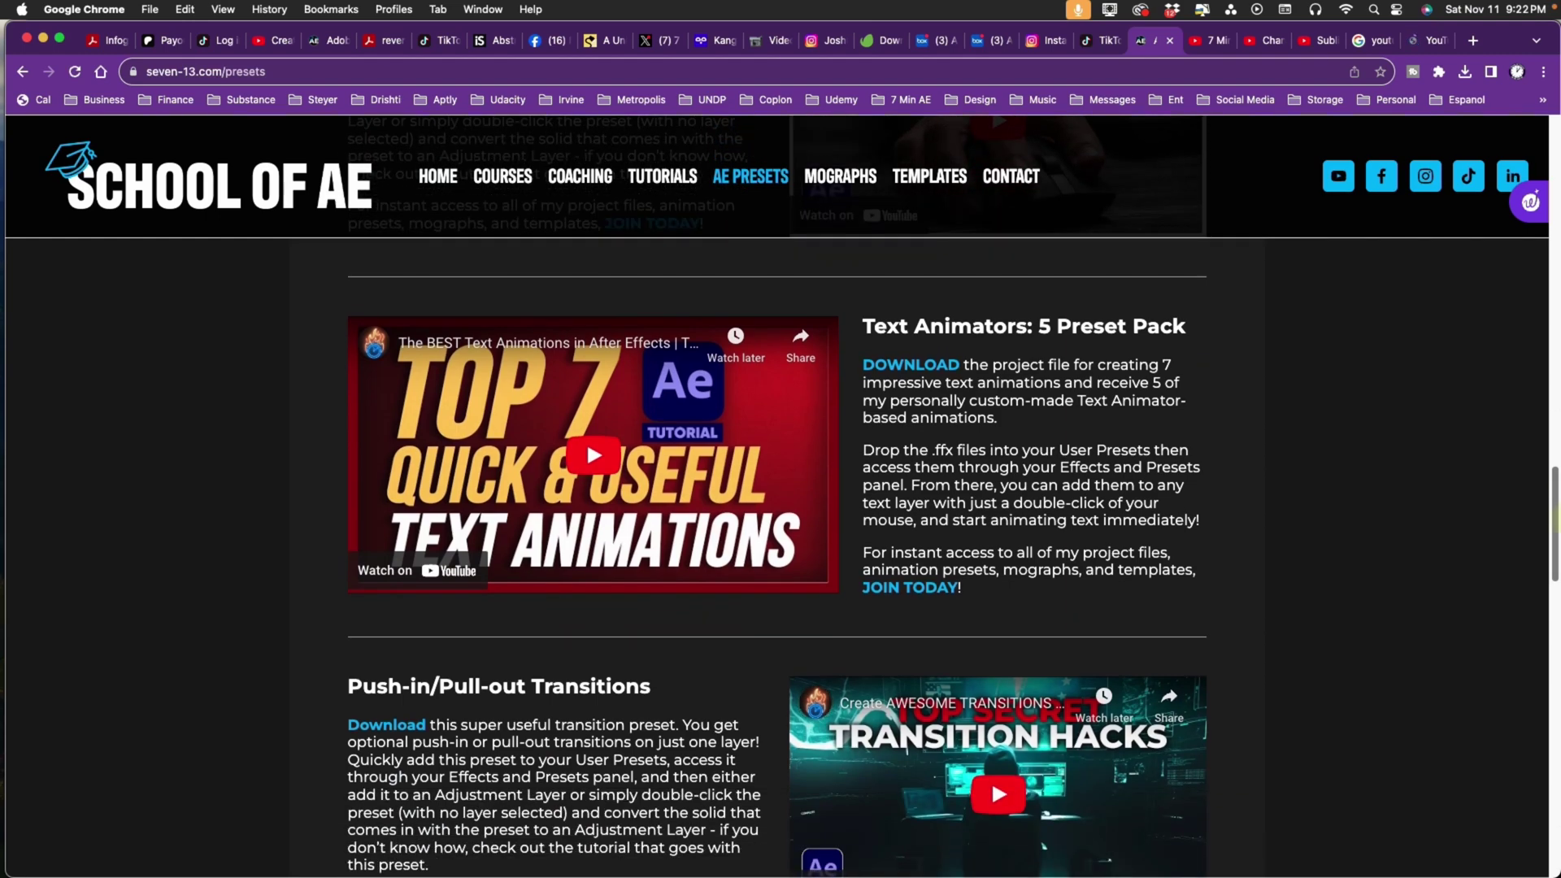
pyautogui.scroll(-1, 991, 685)
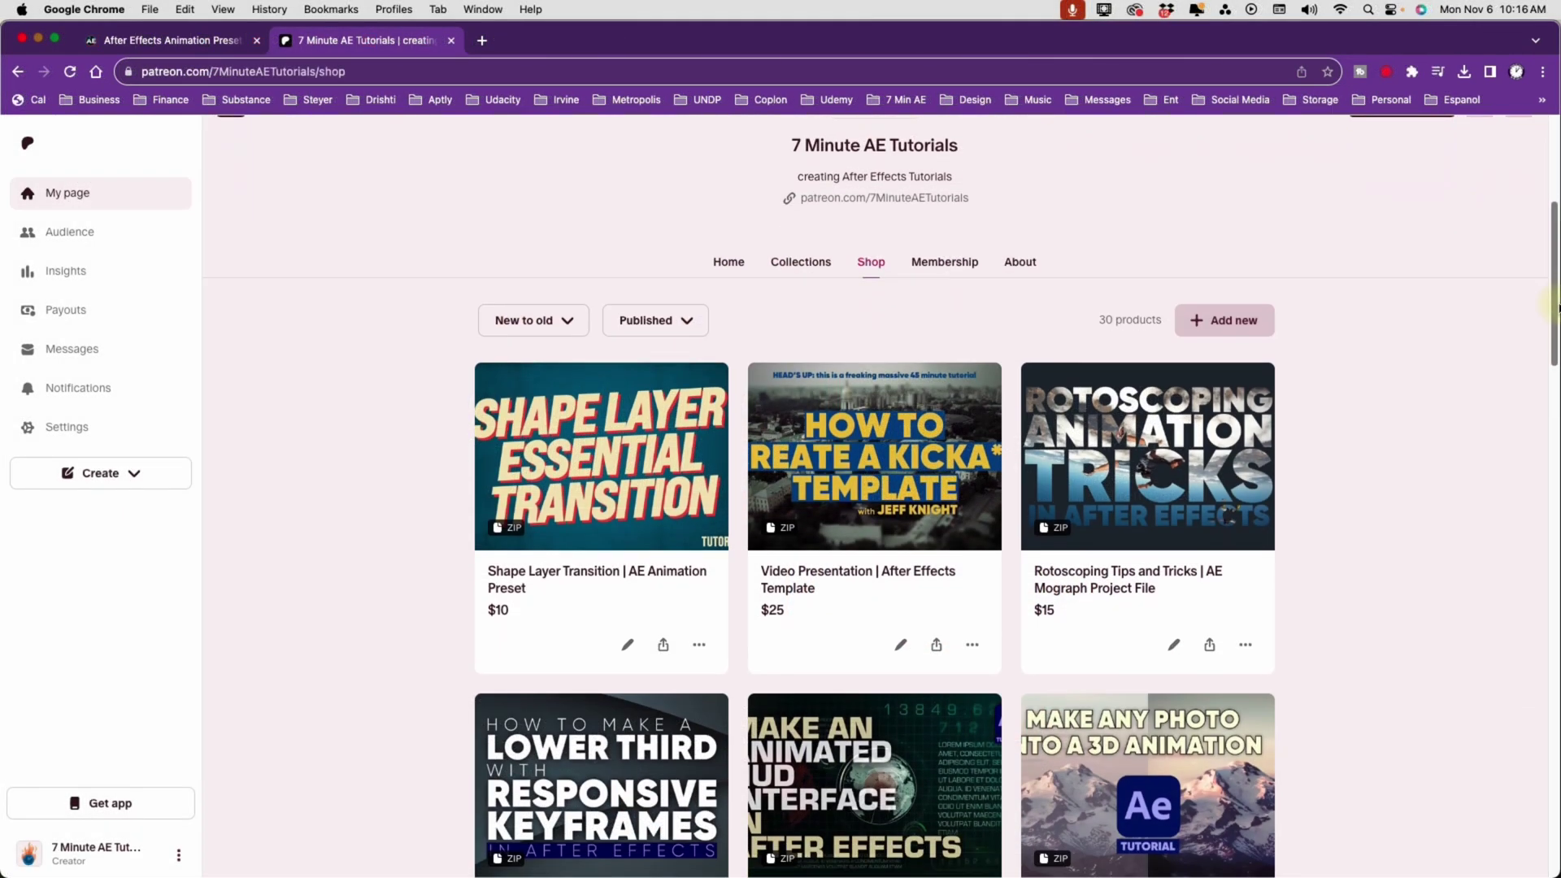
pyautogui.scroll(-4, 1553, 364)
pyautogui.moveTo(1552, 363); pyautogui.dragTo(1553, 689)
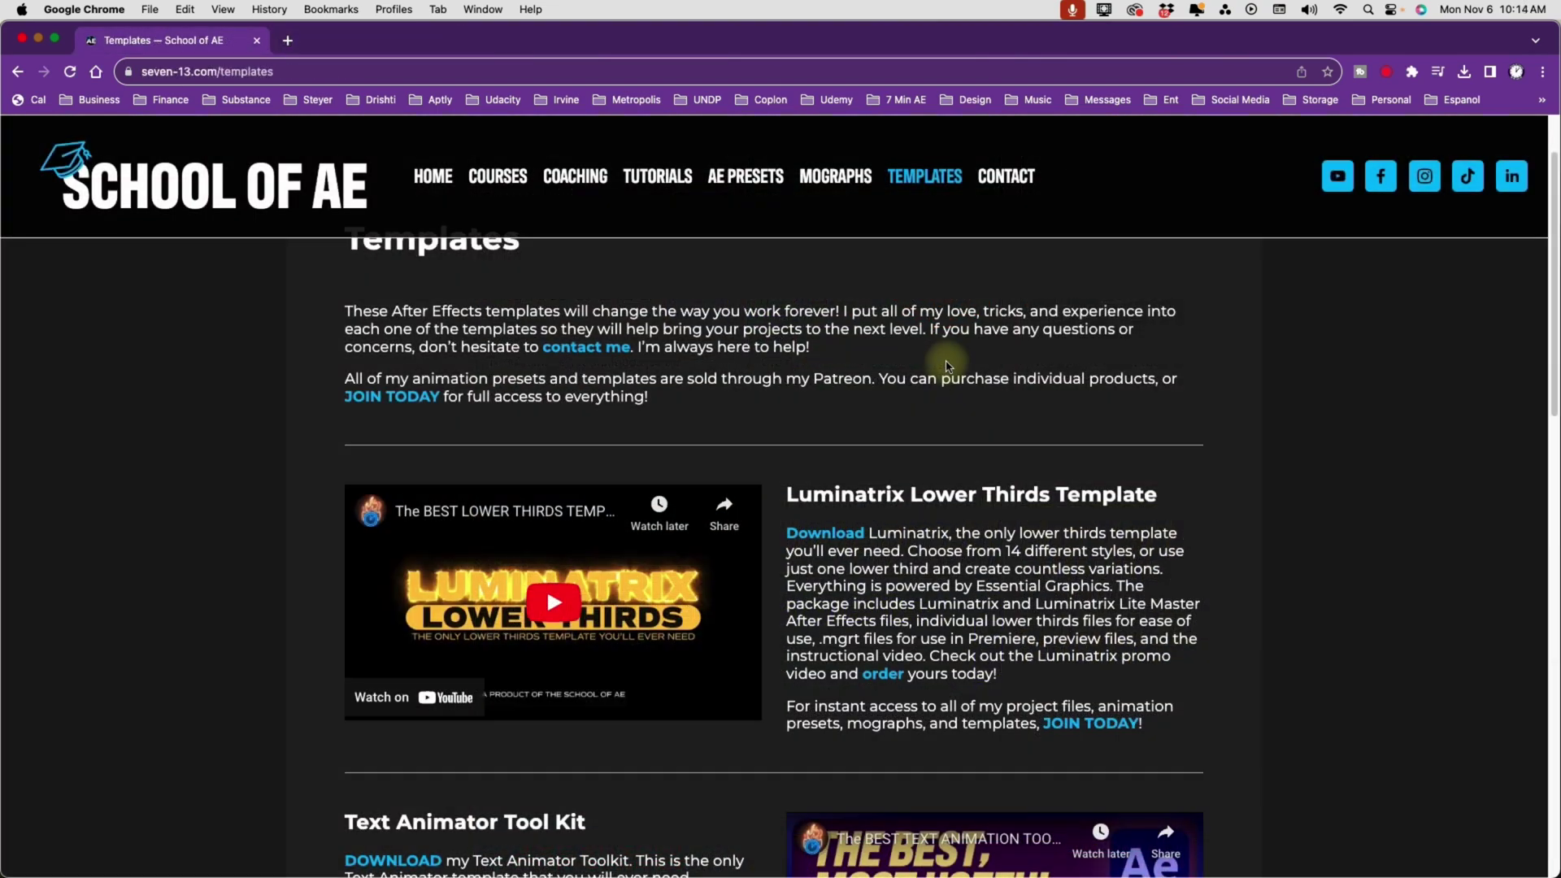
pyautogui.scroll(-5, 947, 366)
pyautogui.scroll(-10, 947, 366)
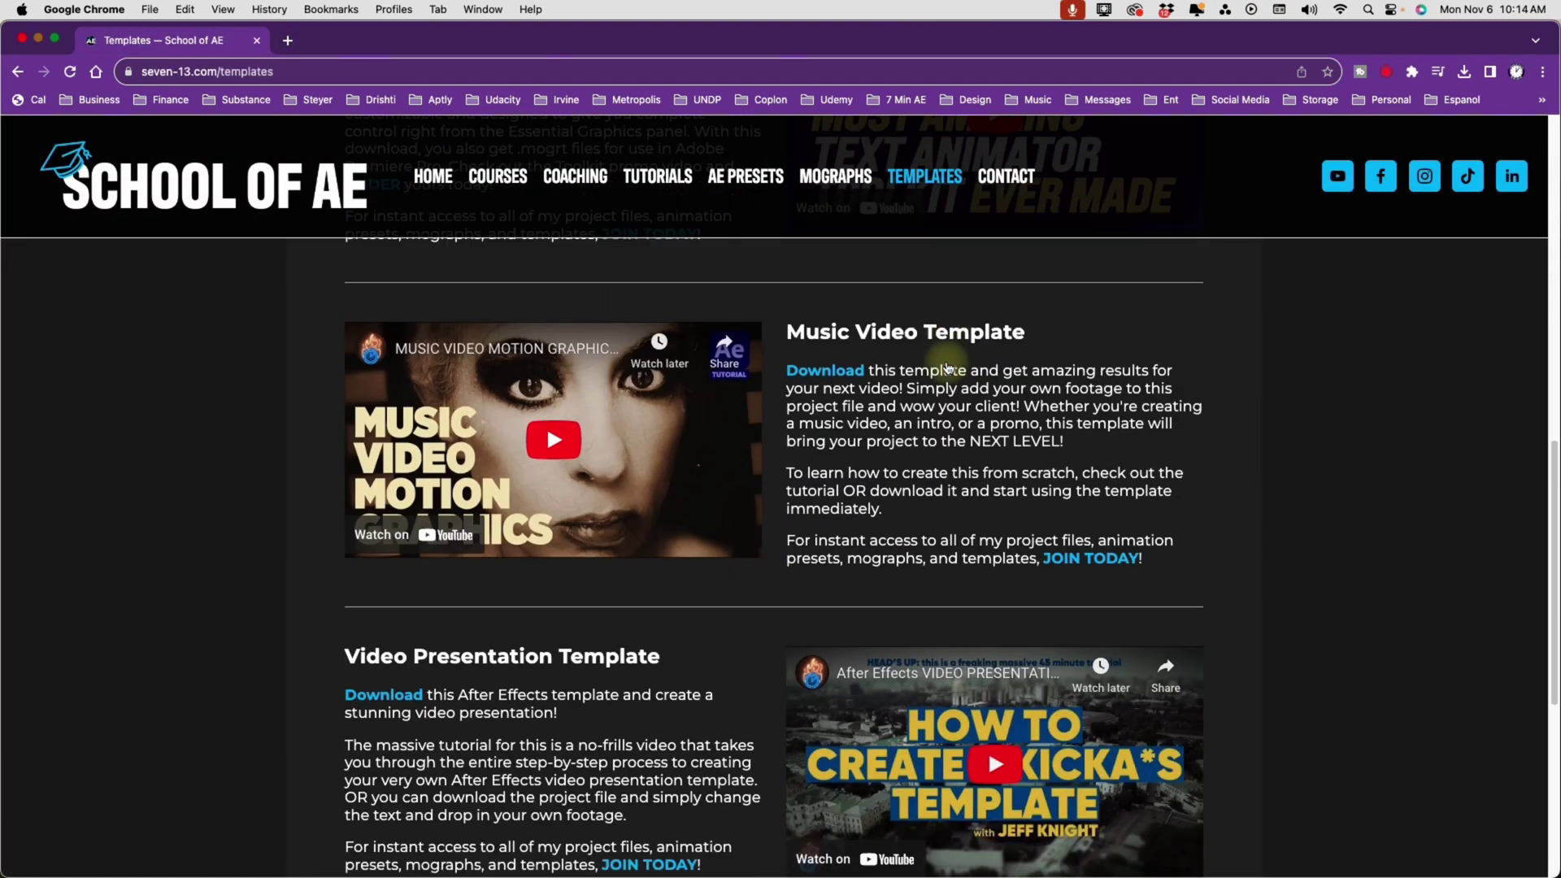
pyautogui.scroll(-3, 947, 368)
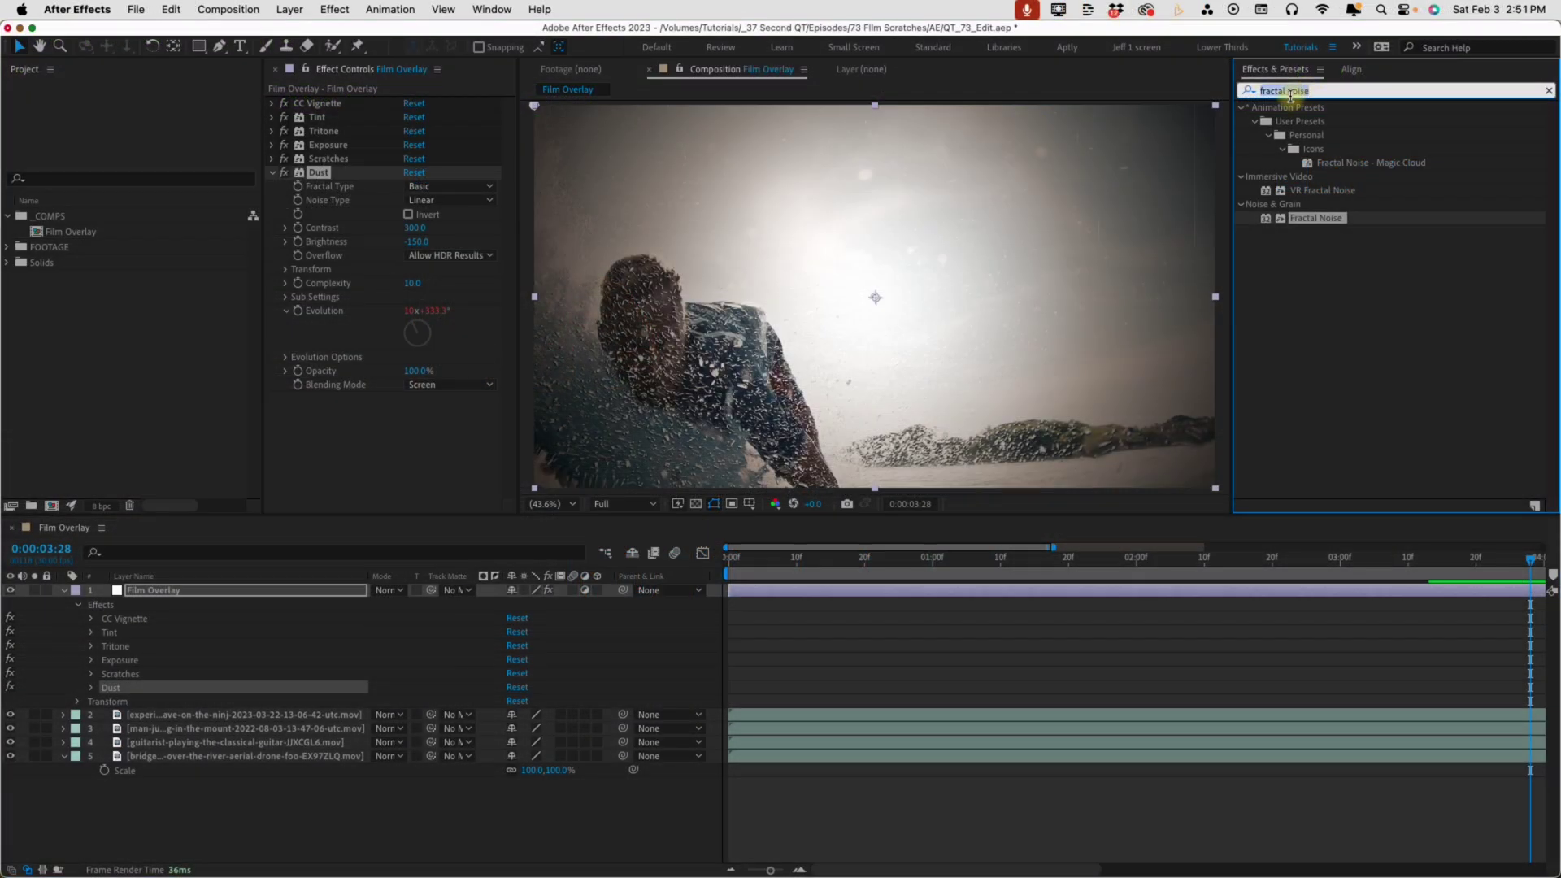
# Apply Add Grain from an 'add grain' search to Film Overlay, viewing it as Final Output
pyautogui.write('add grai')
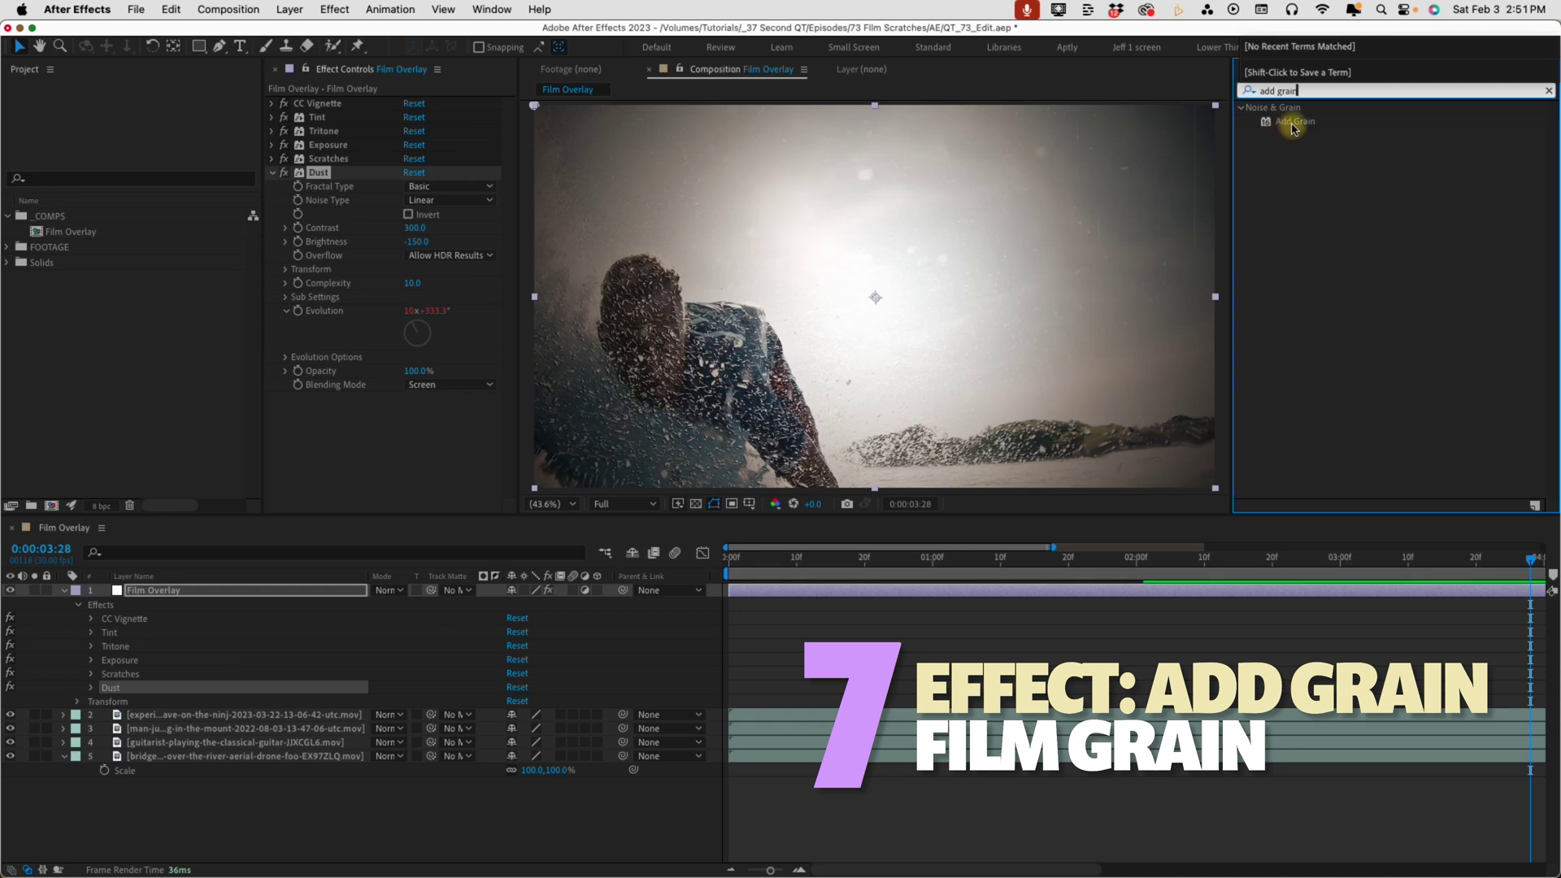
pyautogui.write('n')
pyautogui.moveTo(1294, 127); pyautogui.dragTo(374, 229)
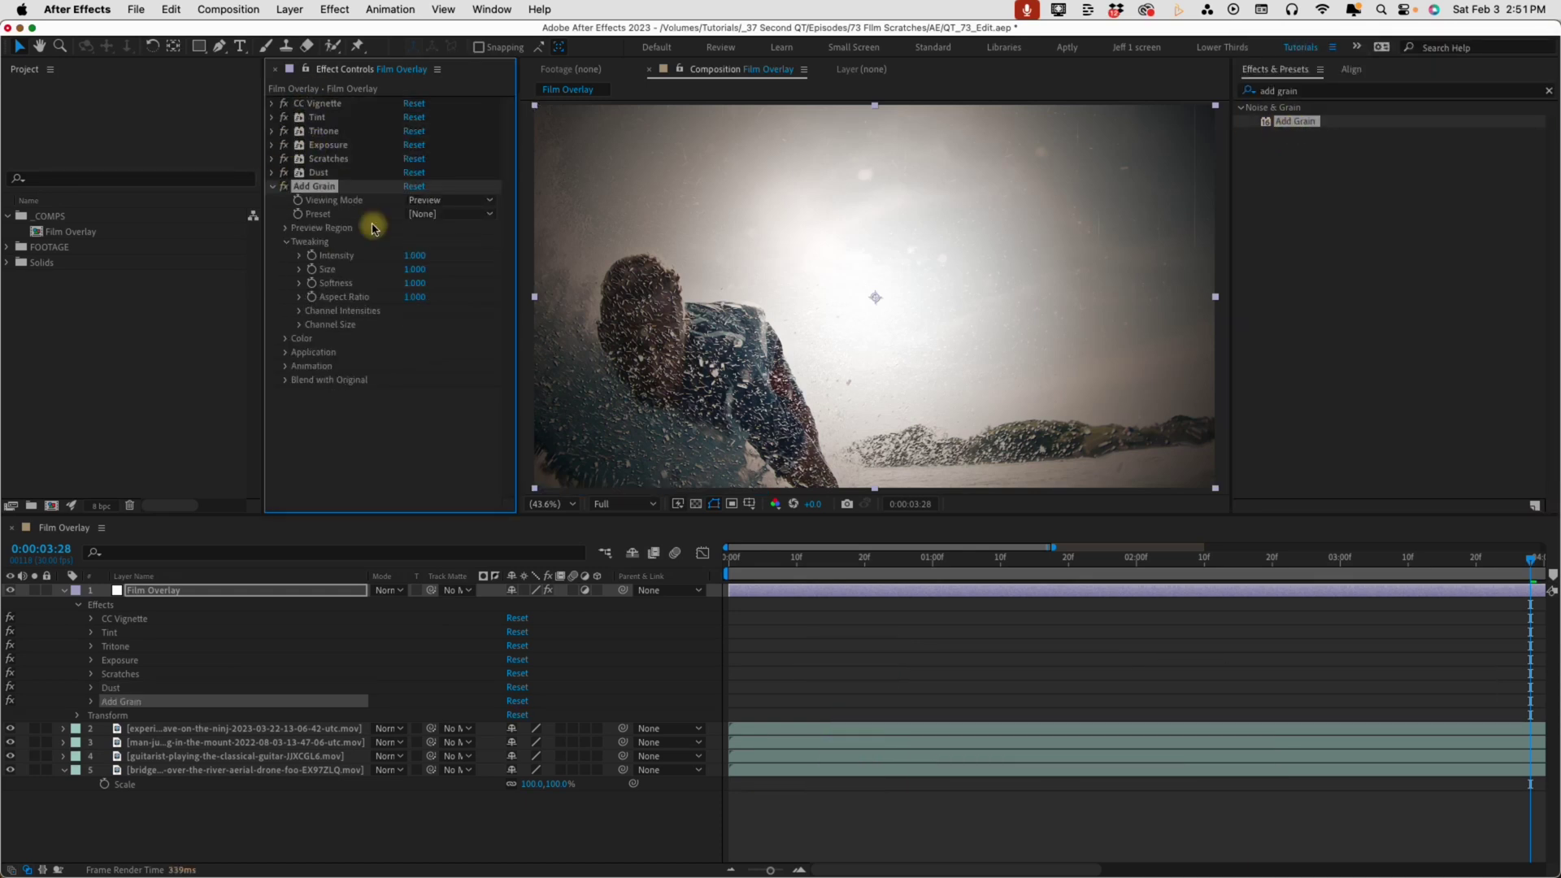
pyautogui.click(443, 202)
pyautogui.click(453, 257)
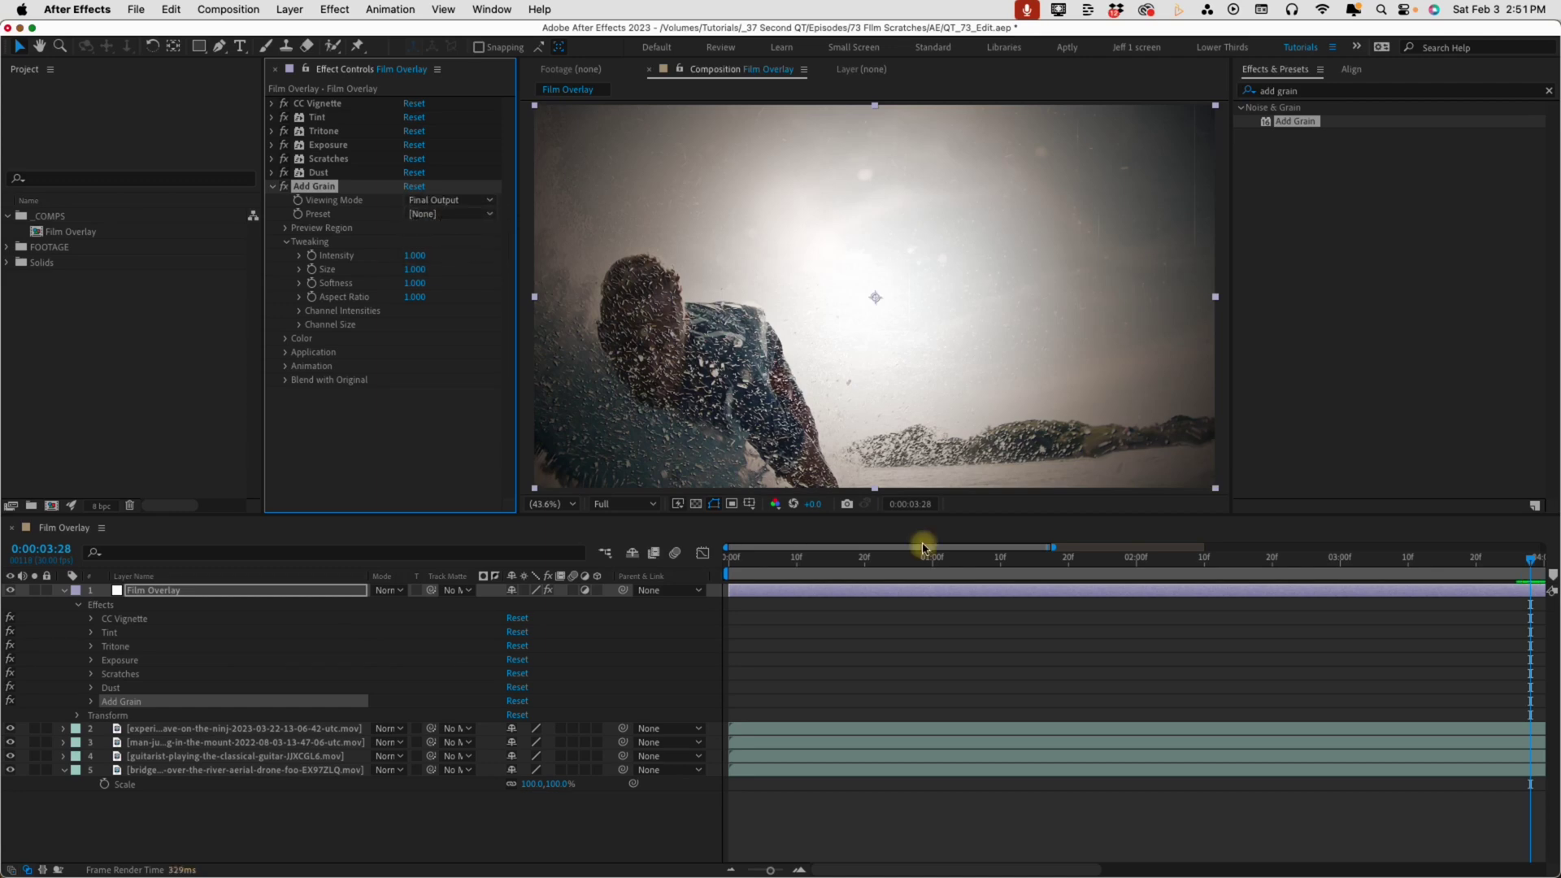
# At frame 11, zoom into the surf shot and toggle Add Grain off and on to compare
pyautogui.click(803, 573)
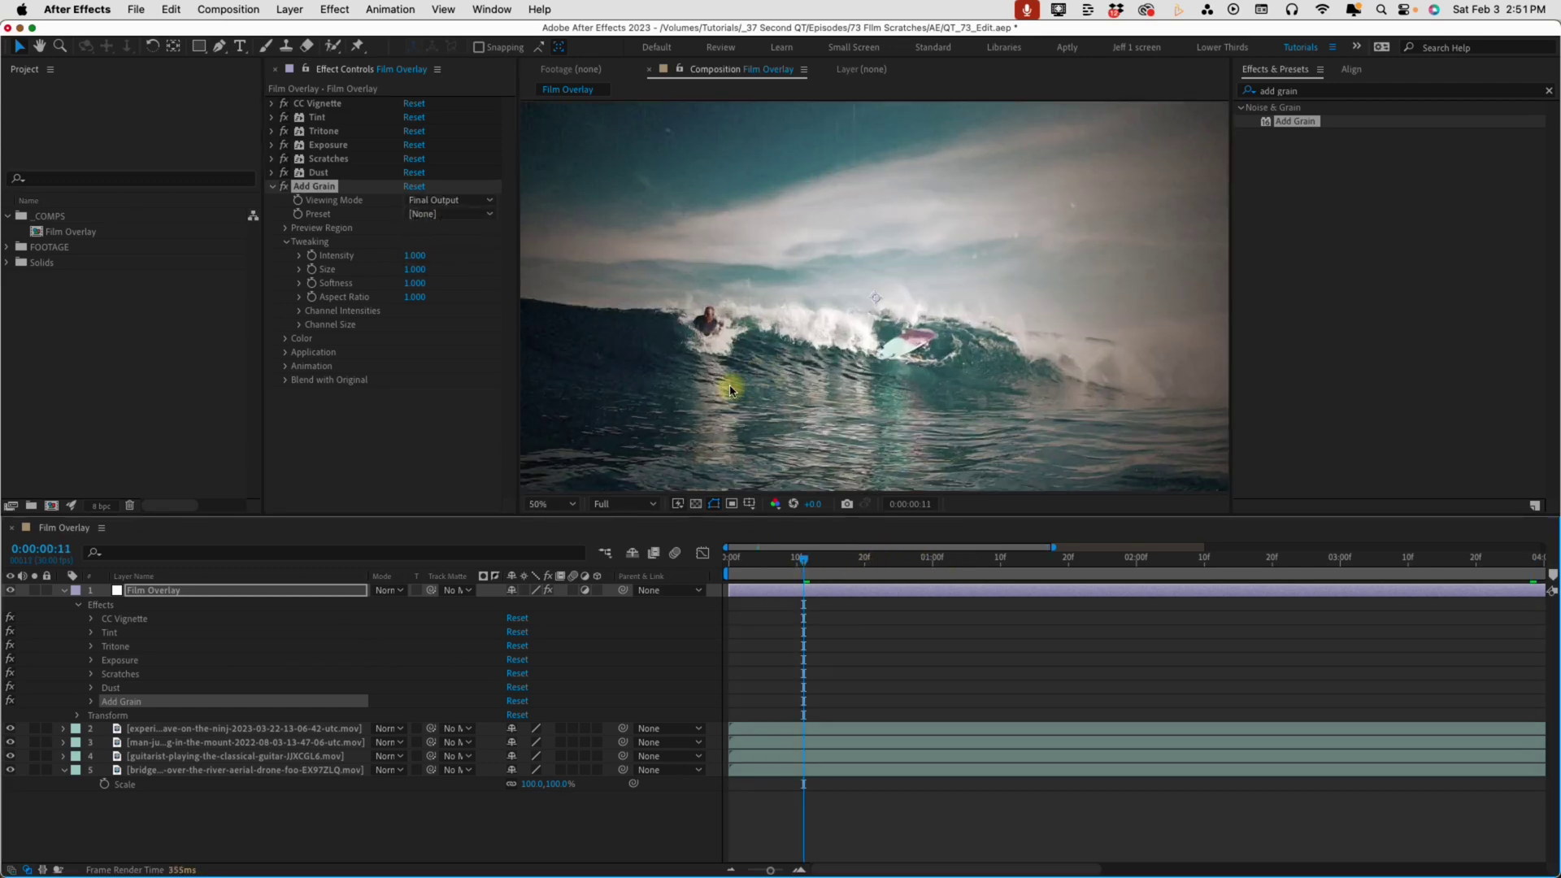
pyautogui.press('/')
pyautogui.scroll(4, 721, 393)
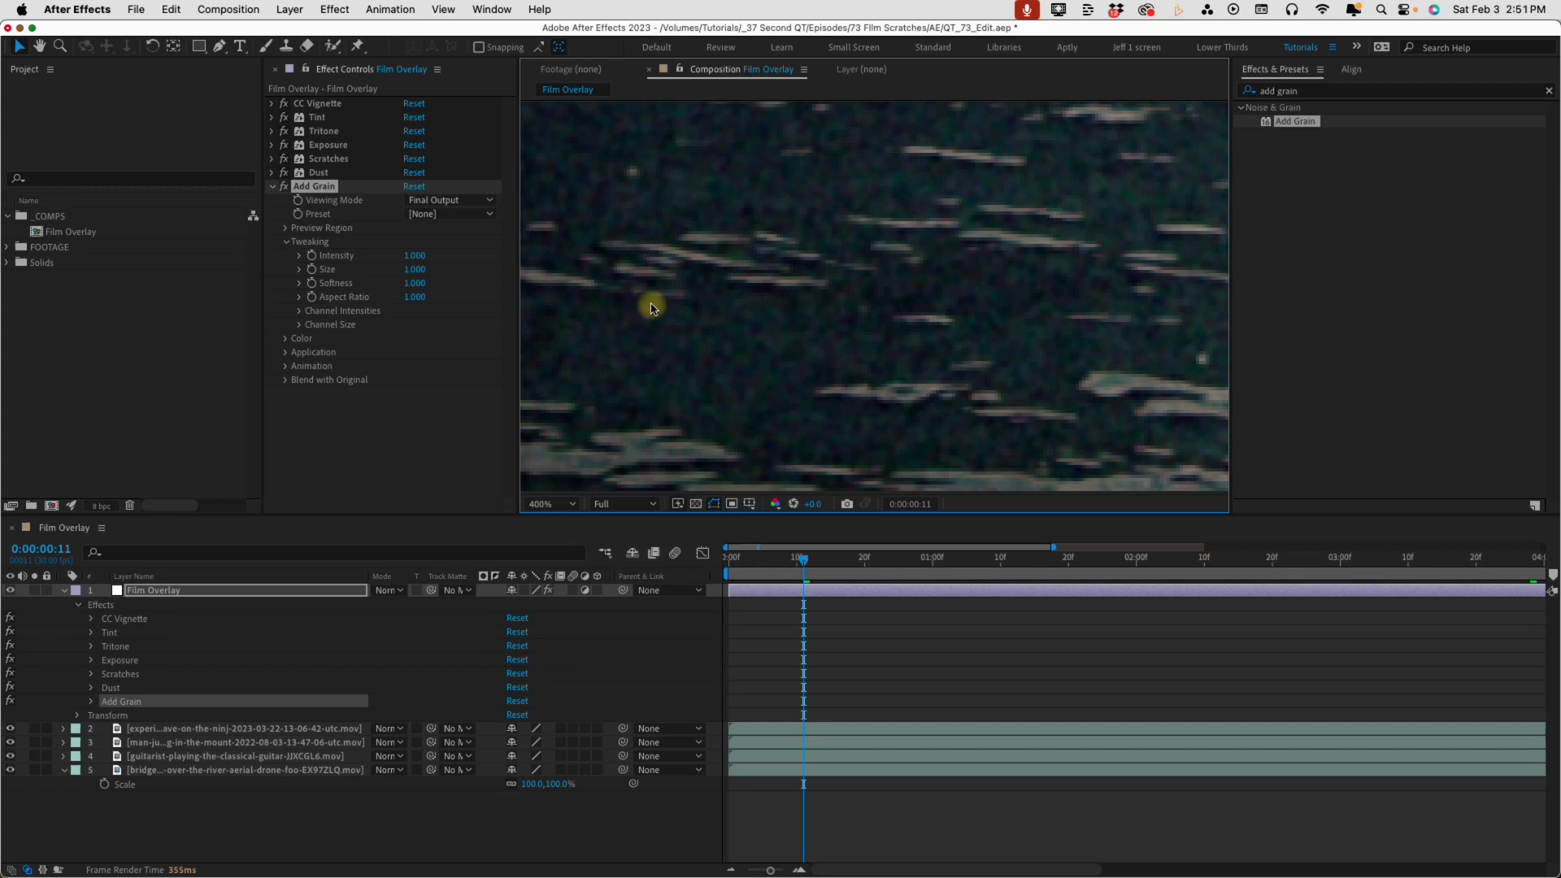
pyautogui.click(284, 187)
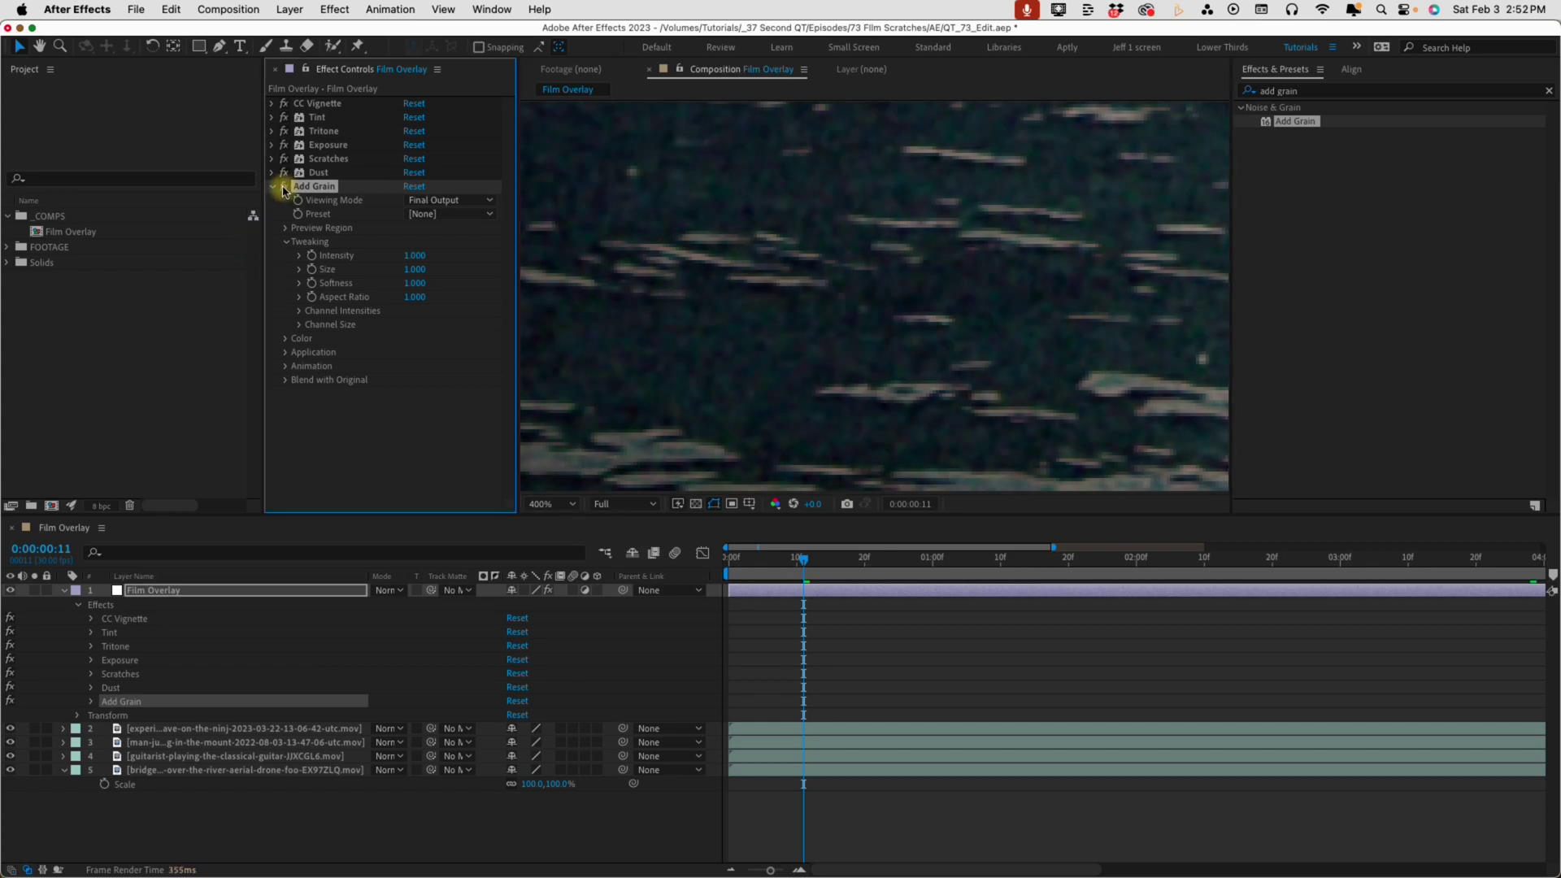
pyautogui.click(283, 187)
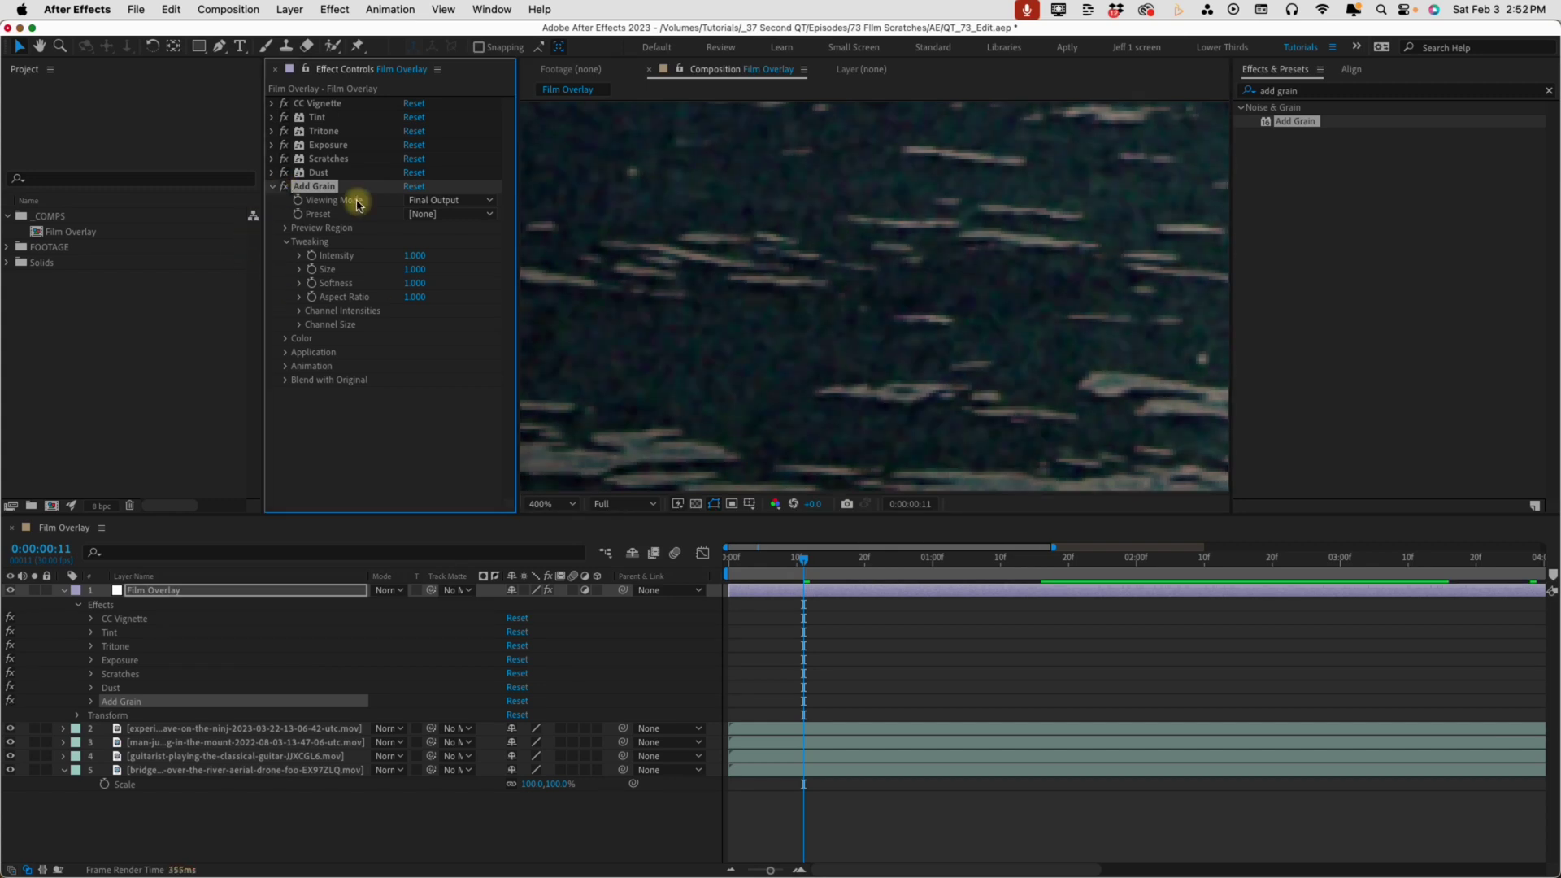
# Inspect the Add Grain Color settings at defaults, then collapse Color, Tweaking and the effect
pyautogui.click(285, 339)
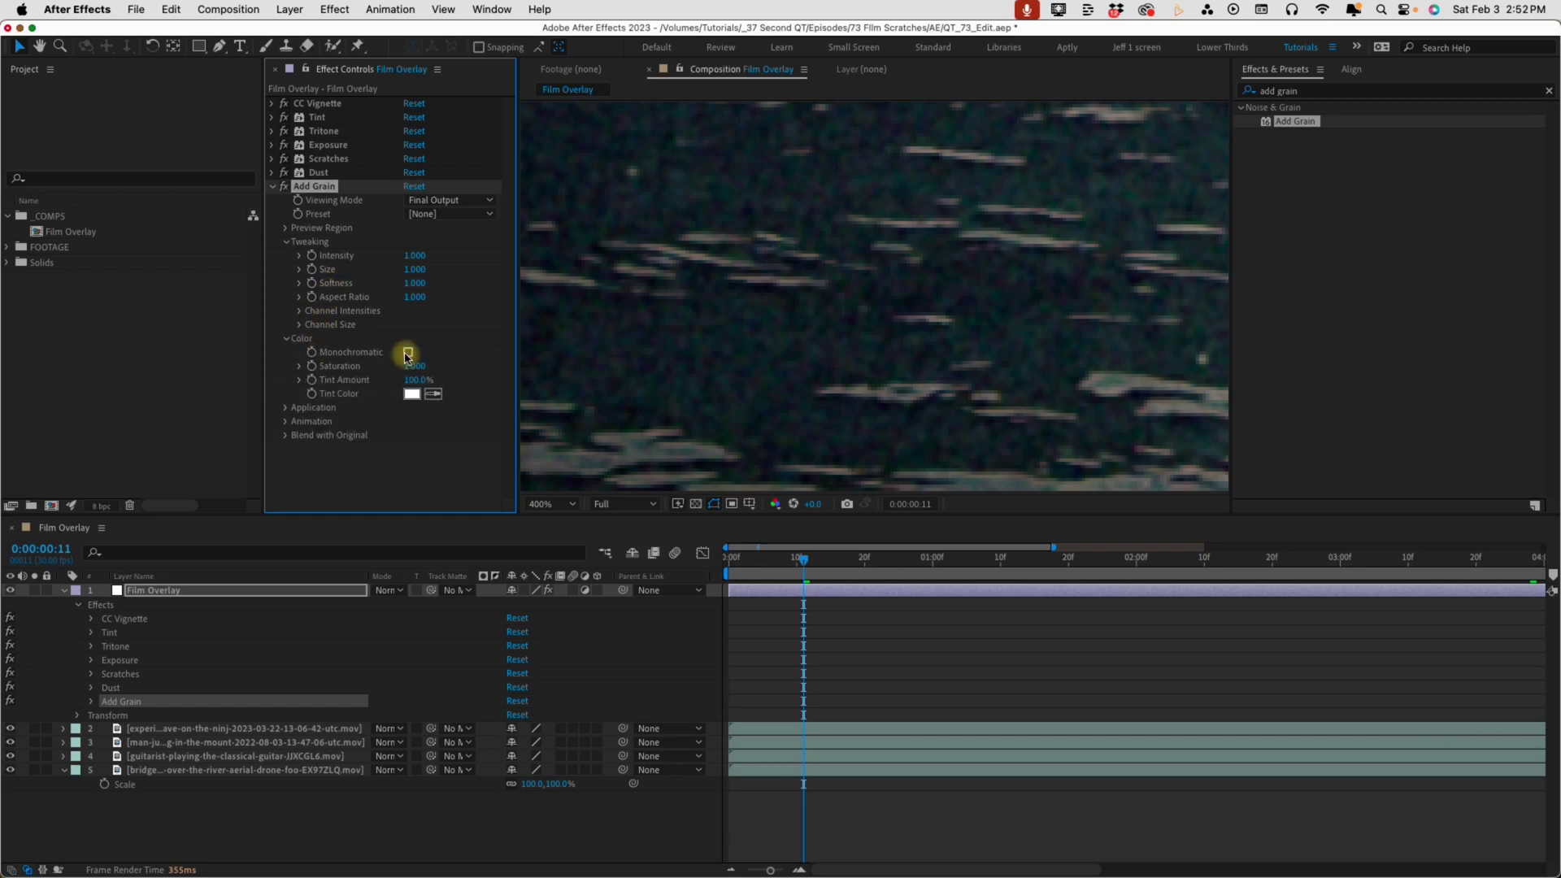
pyautogui.click(286, 339)
pyautogui.click(285, 241)
pyautogui.click(273, 186)
# Fit the frame in the viewer, apply Distort > Transform below Add Grain, then preview to frame 22
pyautogui.hotkey('shift', '/')
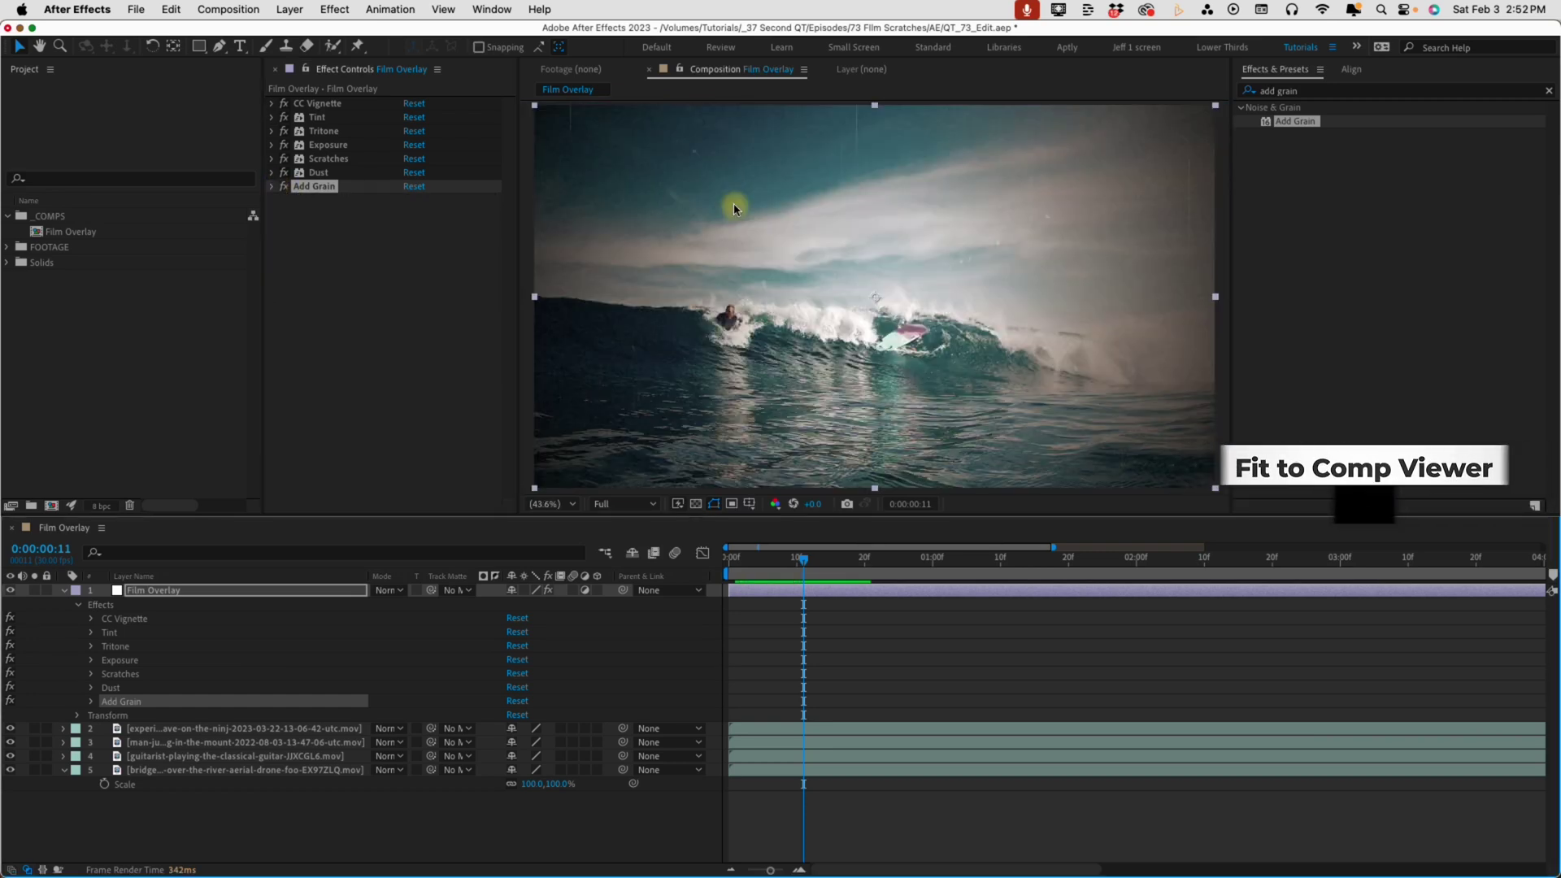
pyautogui.click(1300, 91)
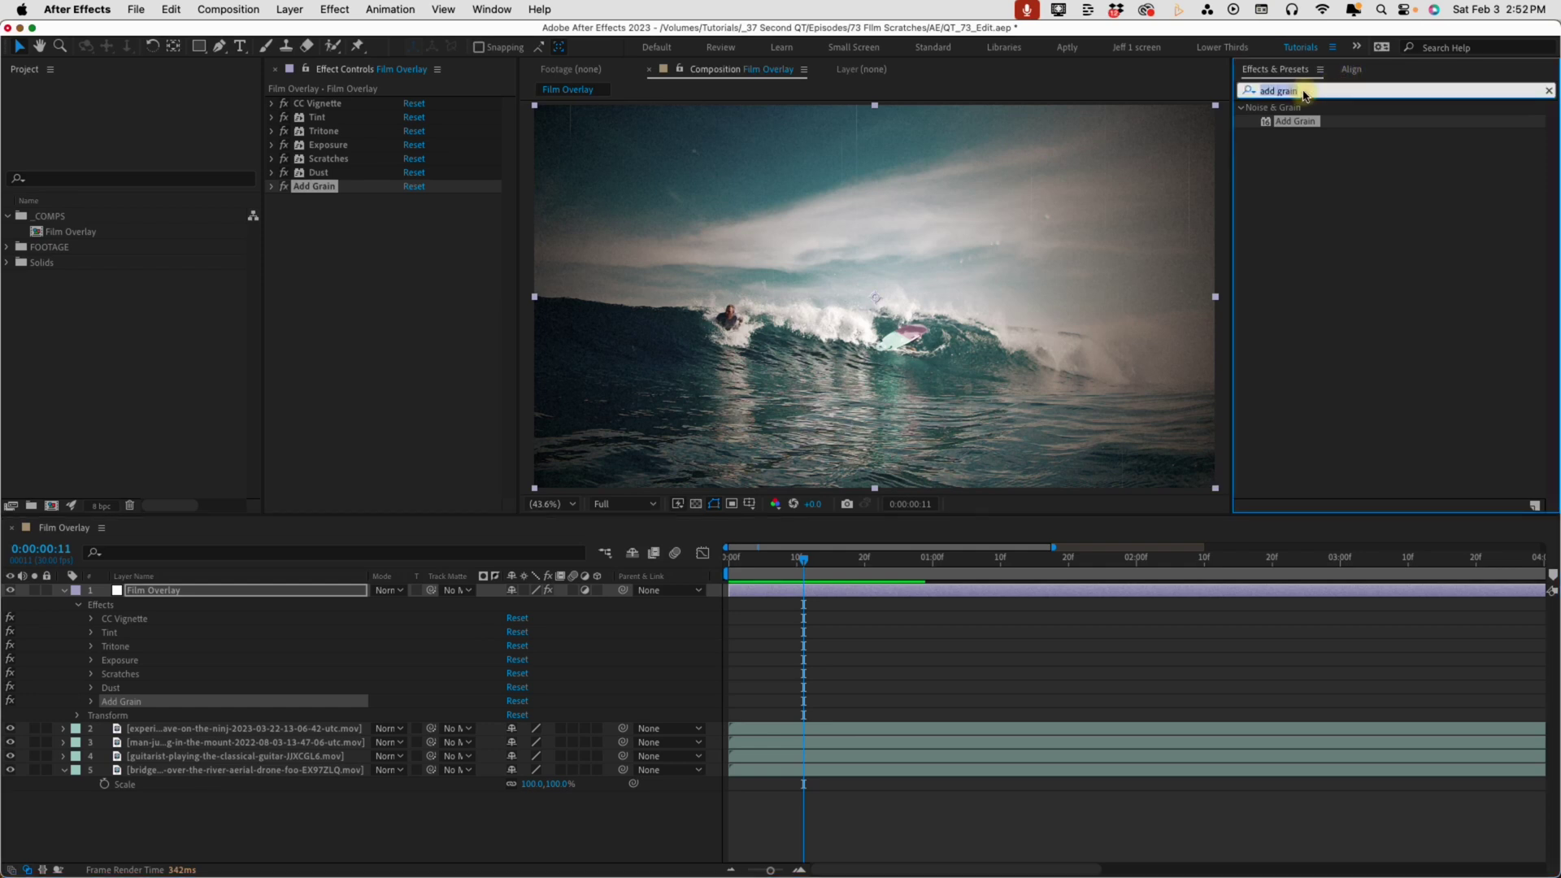
pyautogui.write('transform')
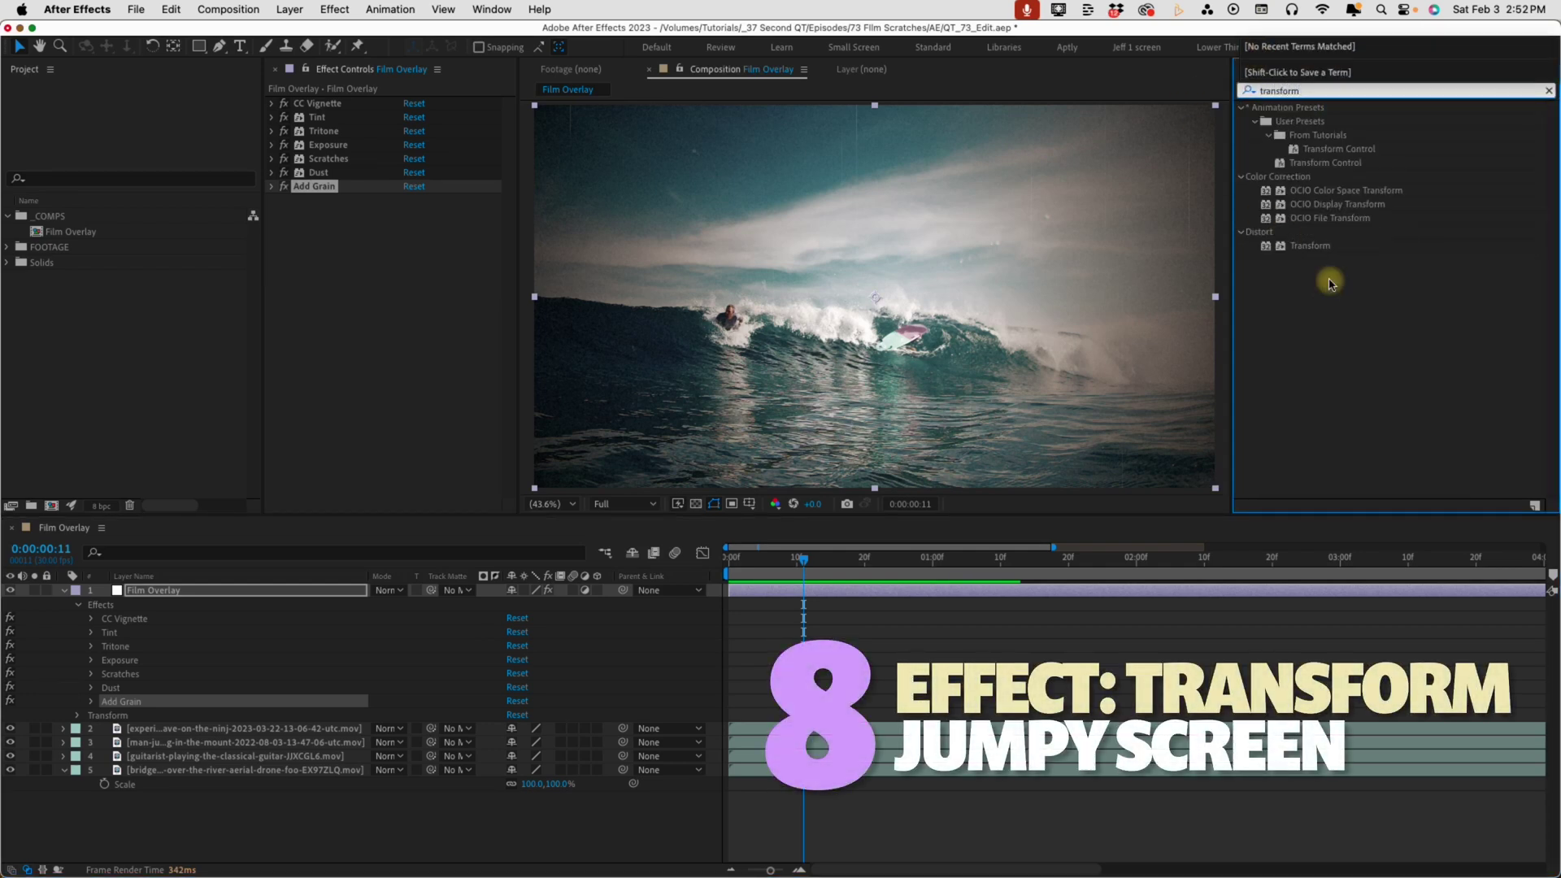
pyautogui.doubleClick(1307, 245)
pyautogui.press('space')
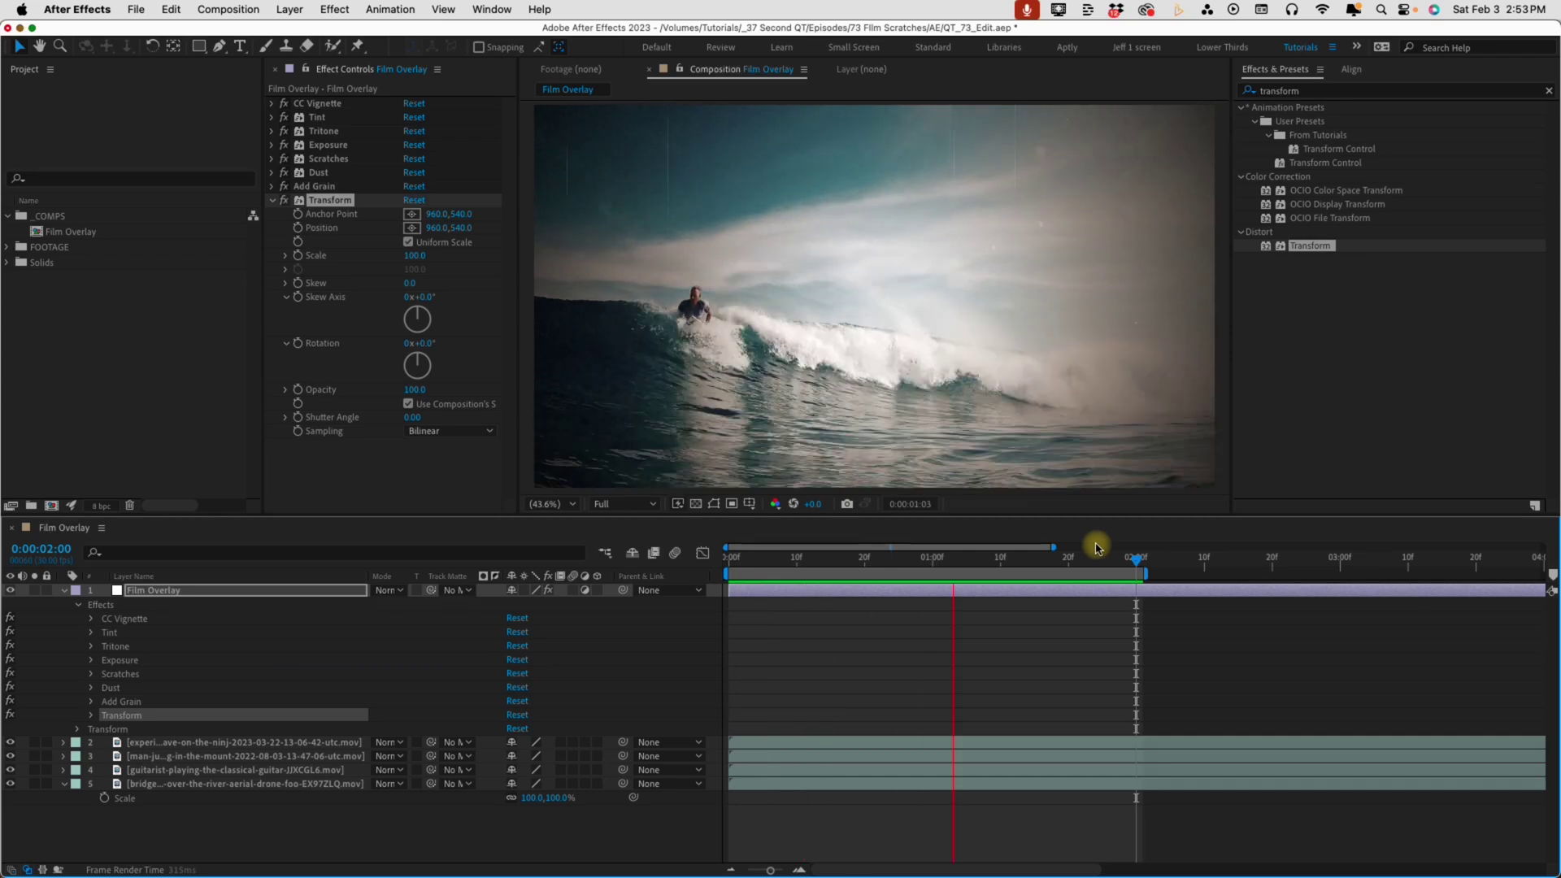
pyautogui.click(877, 556)
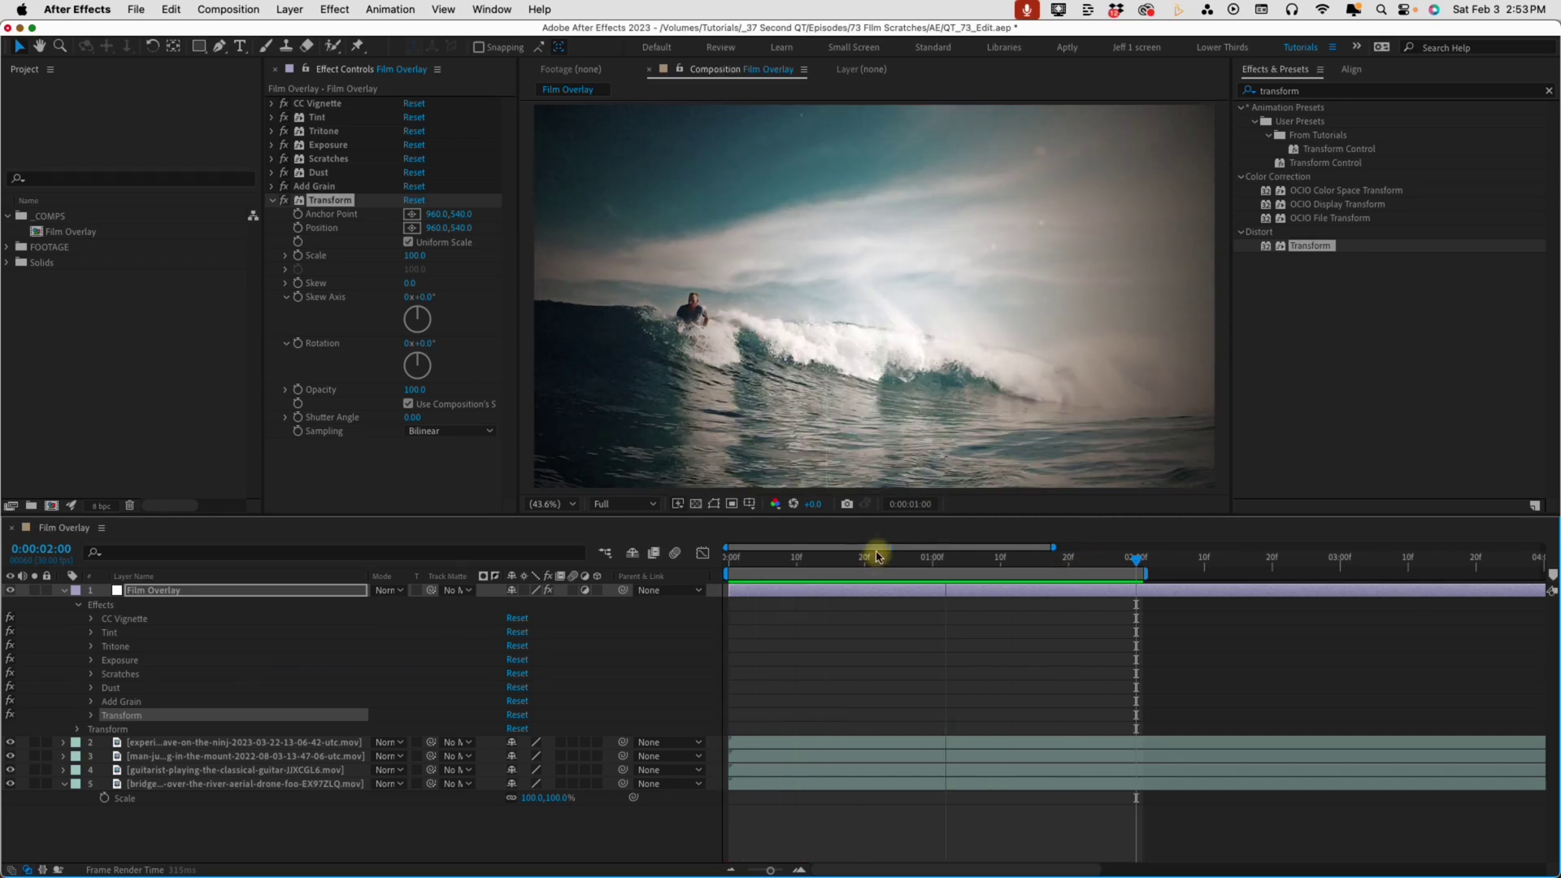
# Drive the Transform Position with a wiggle(5,5) expression and preview the jitter
pyautogui.keyDown('alt'); pyautogui.click(297, 228); pyautogui.keyUp('alt')
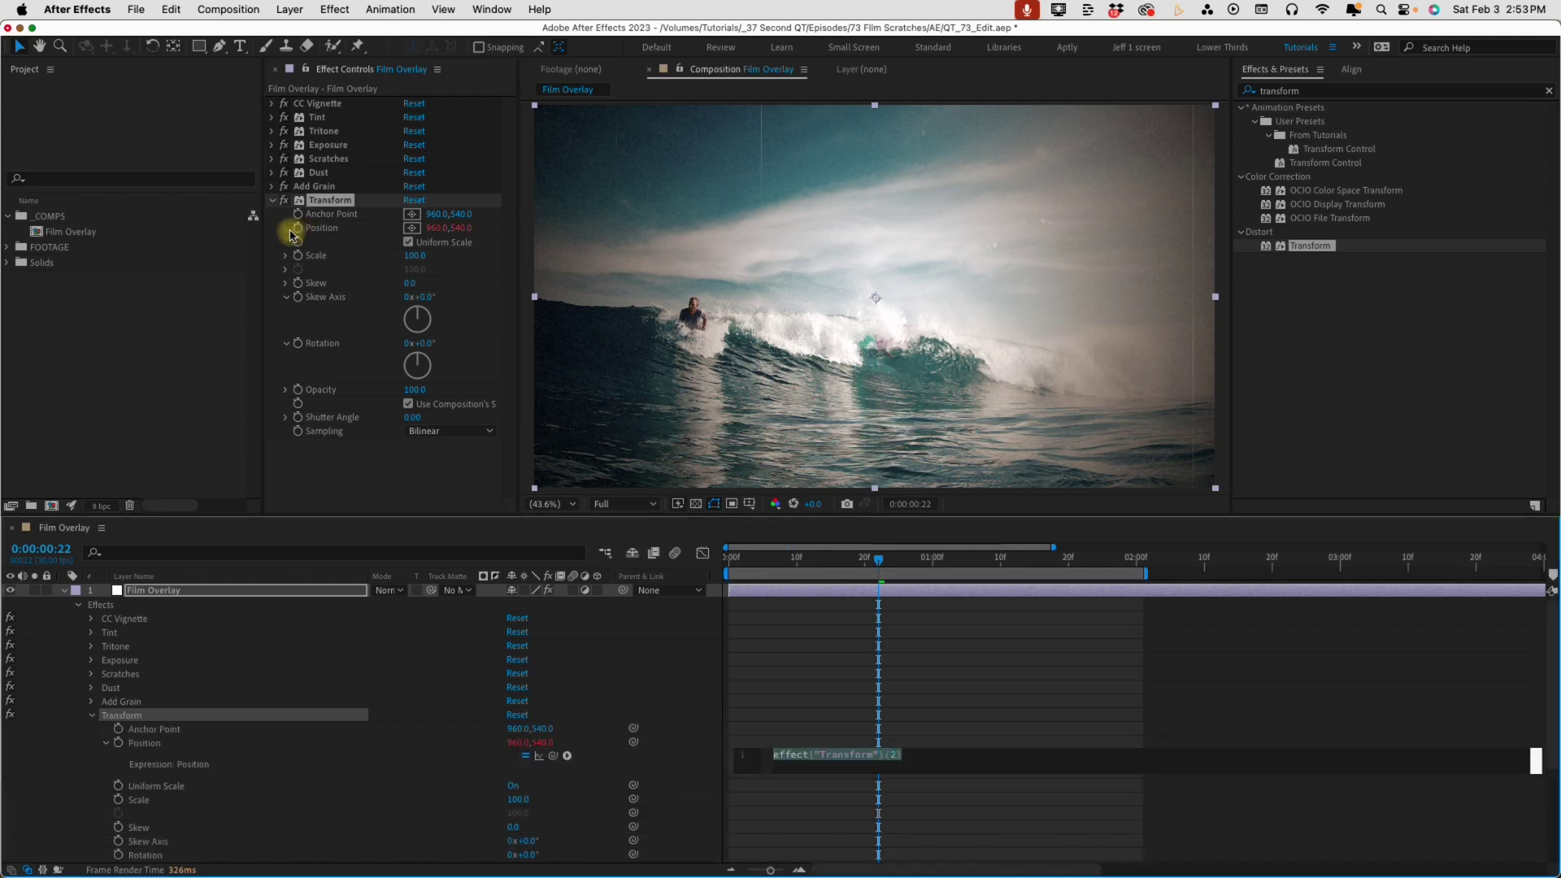
pyautogui.write('wiggle')
pyautogui.press('Return')
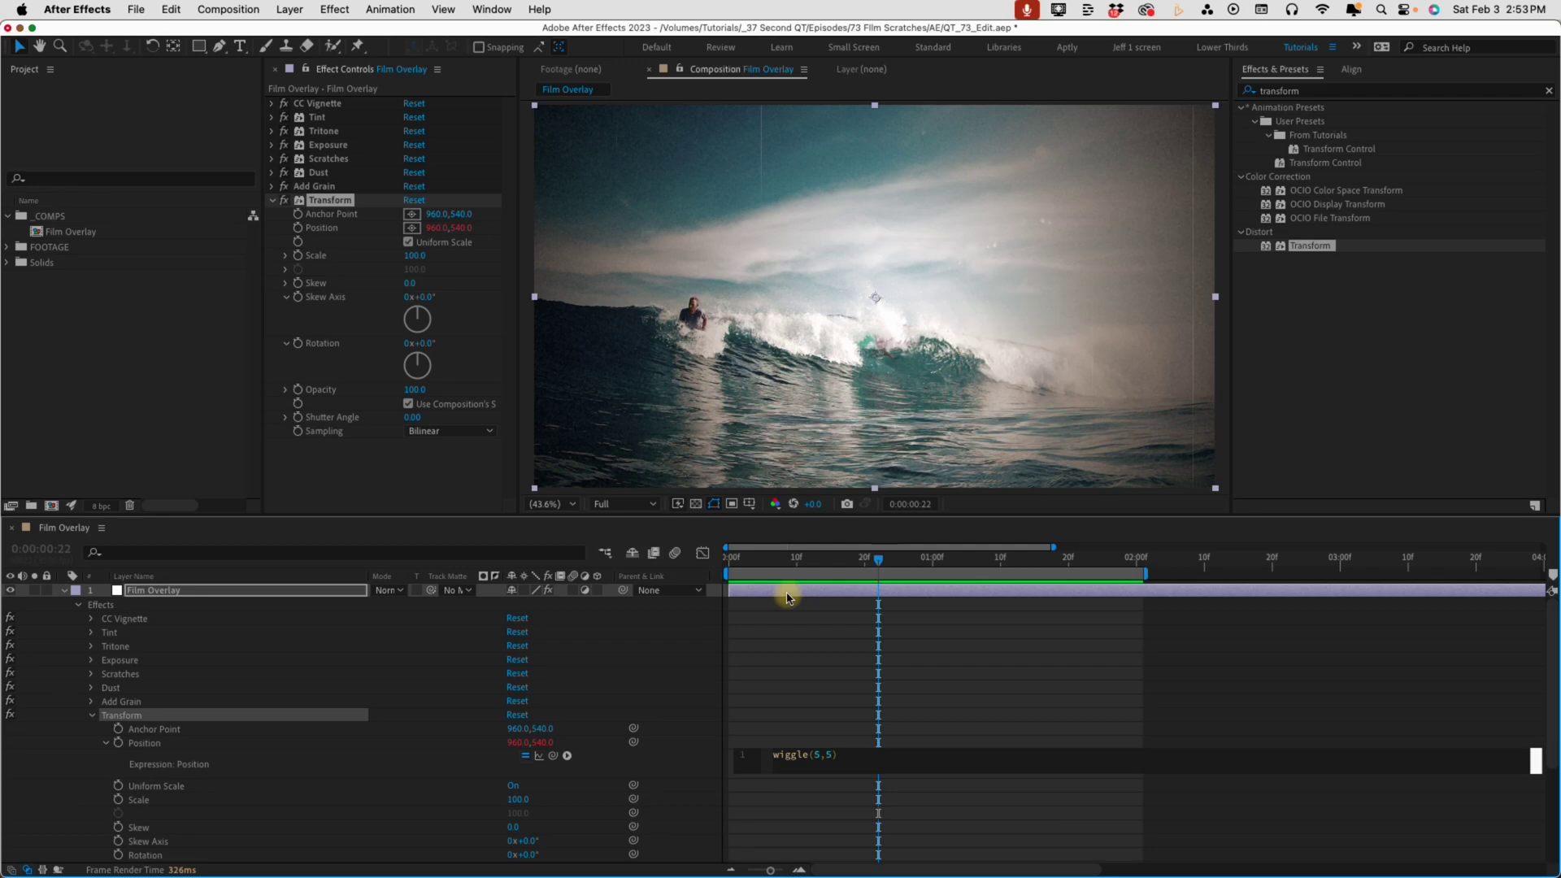
pyautogui.click(695, 562)
pyautogui.press('space')
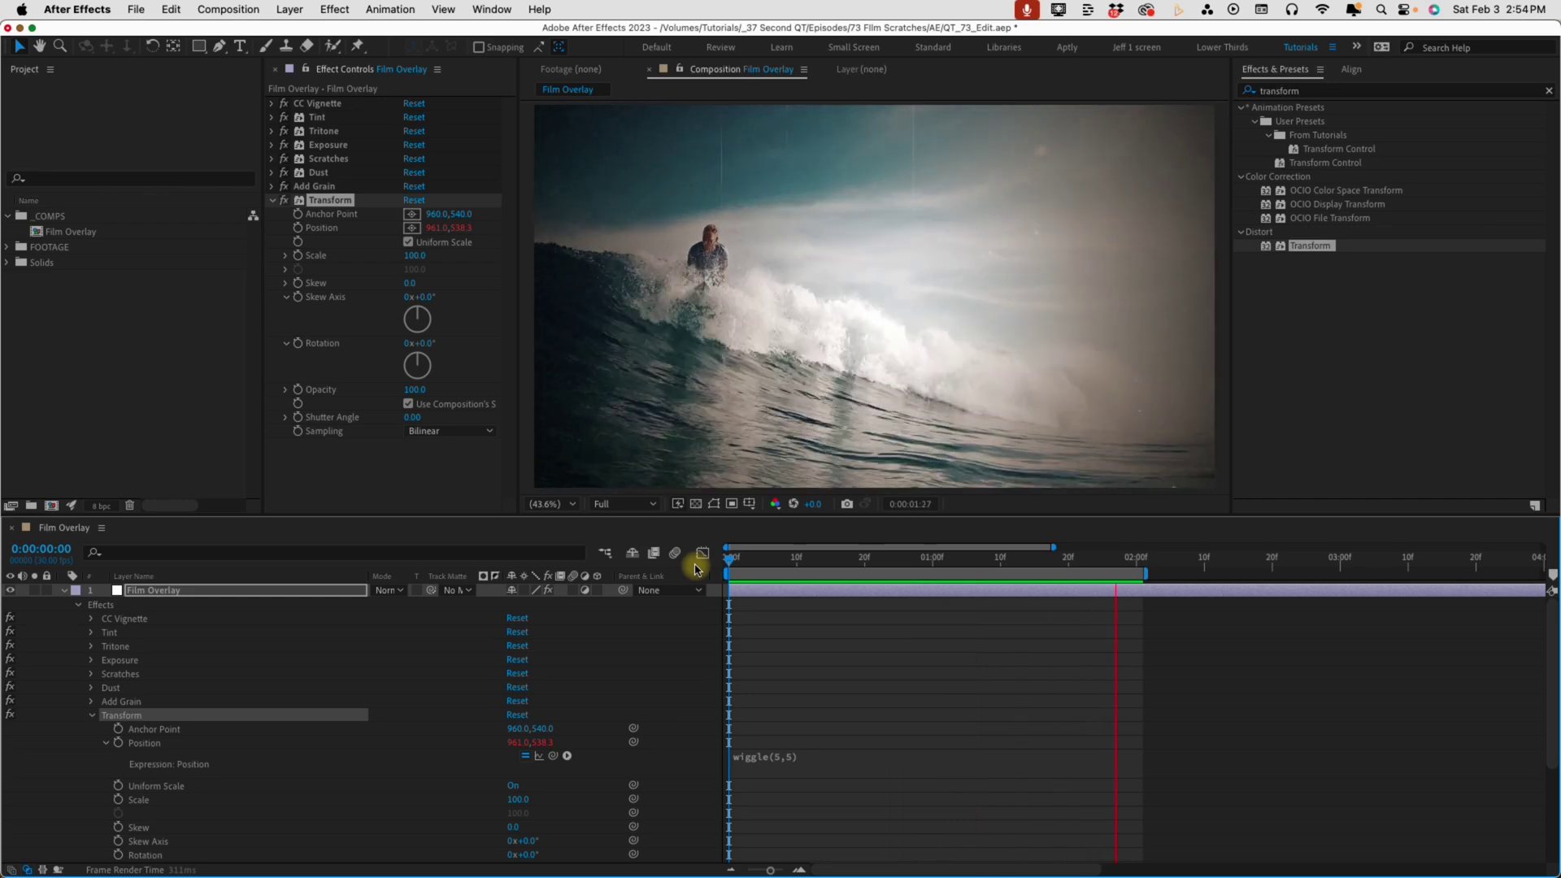
pyautogui.press('space')
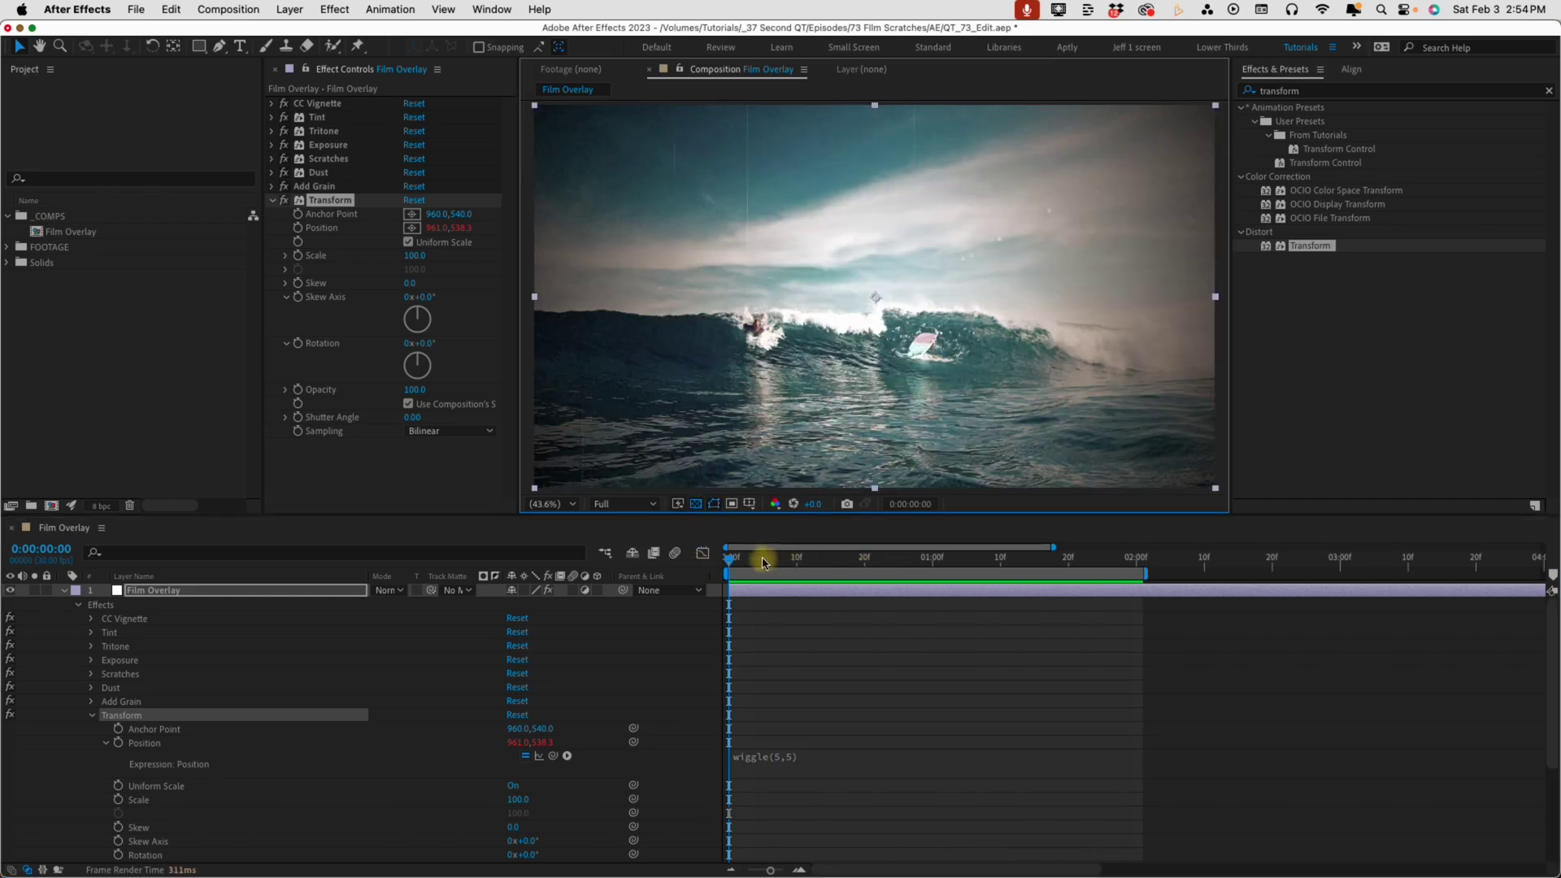
pyautogui.moveTo(760, 561); pyautogui.dragTo(783, 558)
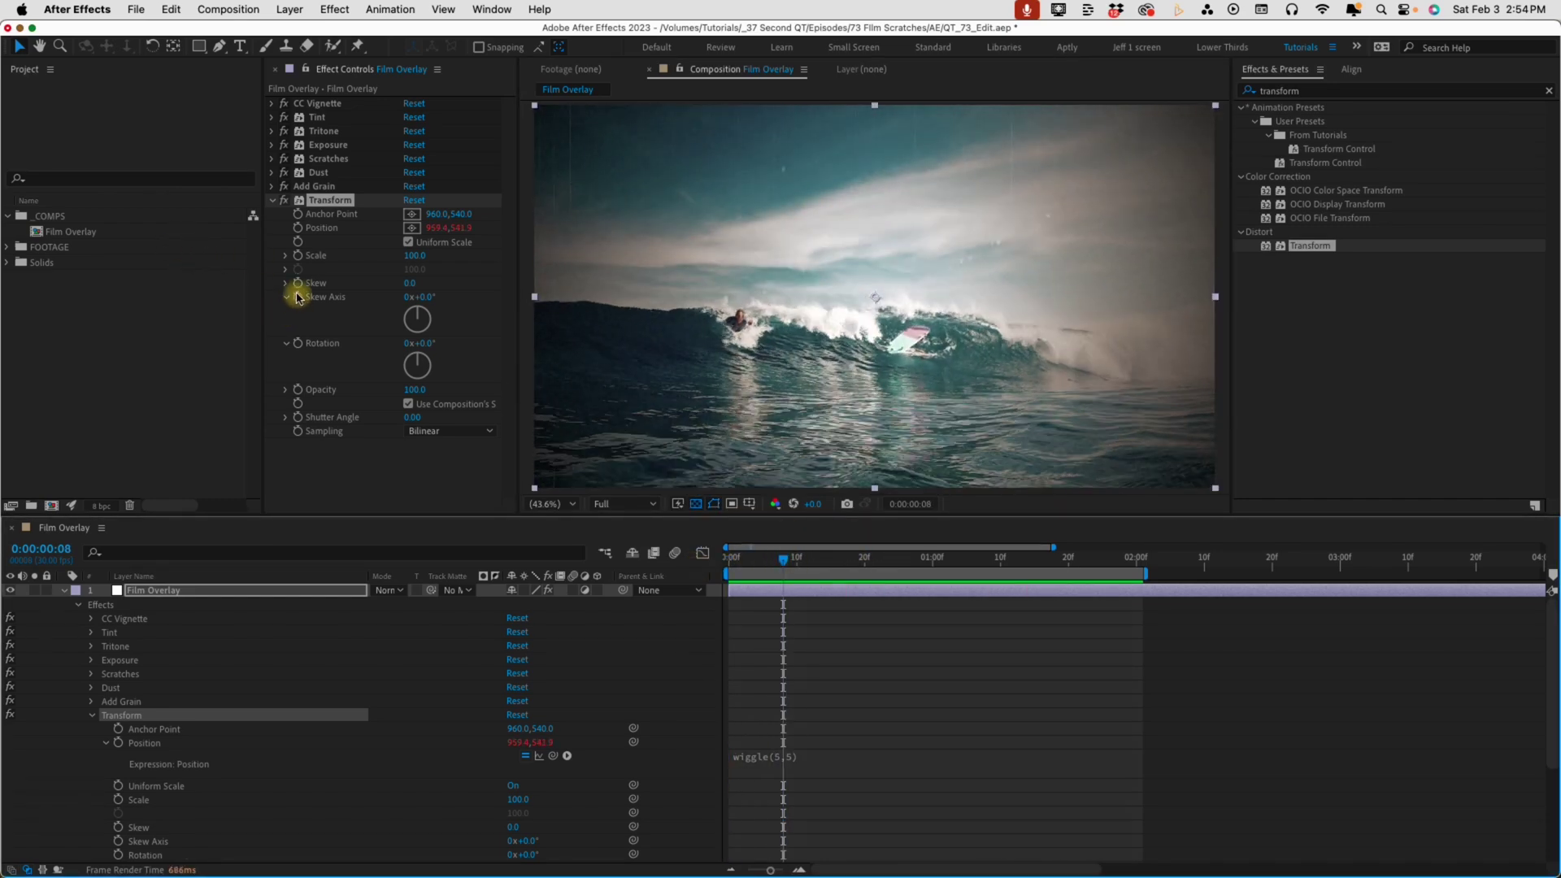
# At frame 8, set the Transform Scale to 105 and reopen the wiggle expression
pyautogui.click(417, 256)
pyautogui.write('105')
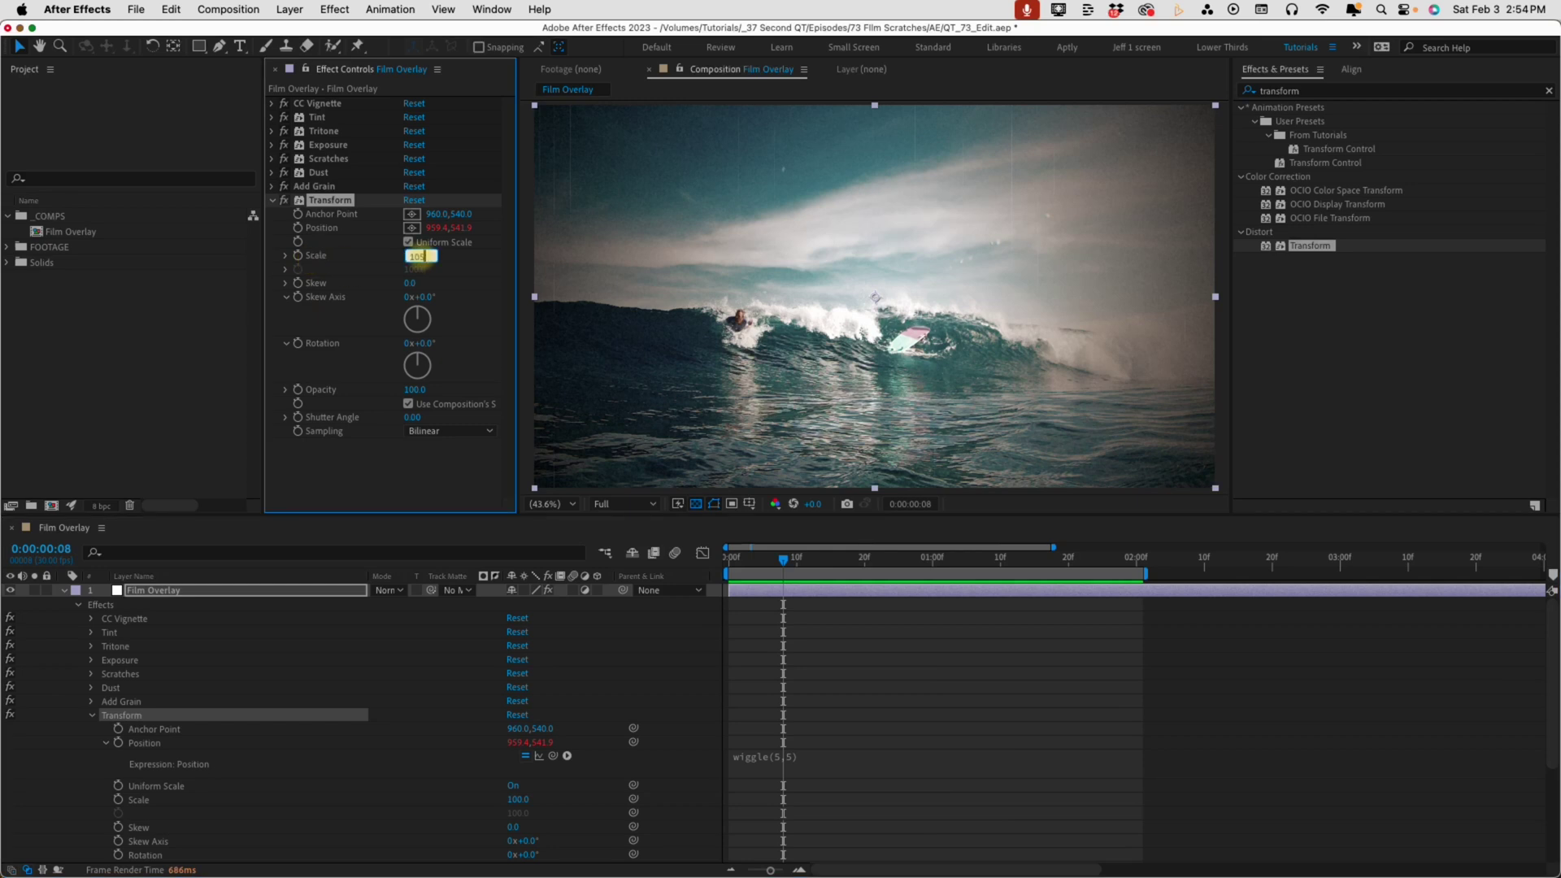
pyautogui.click(773, 611)
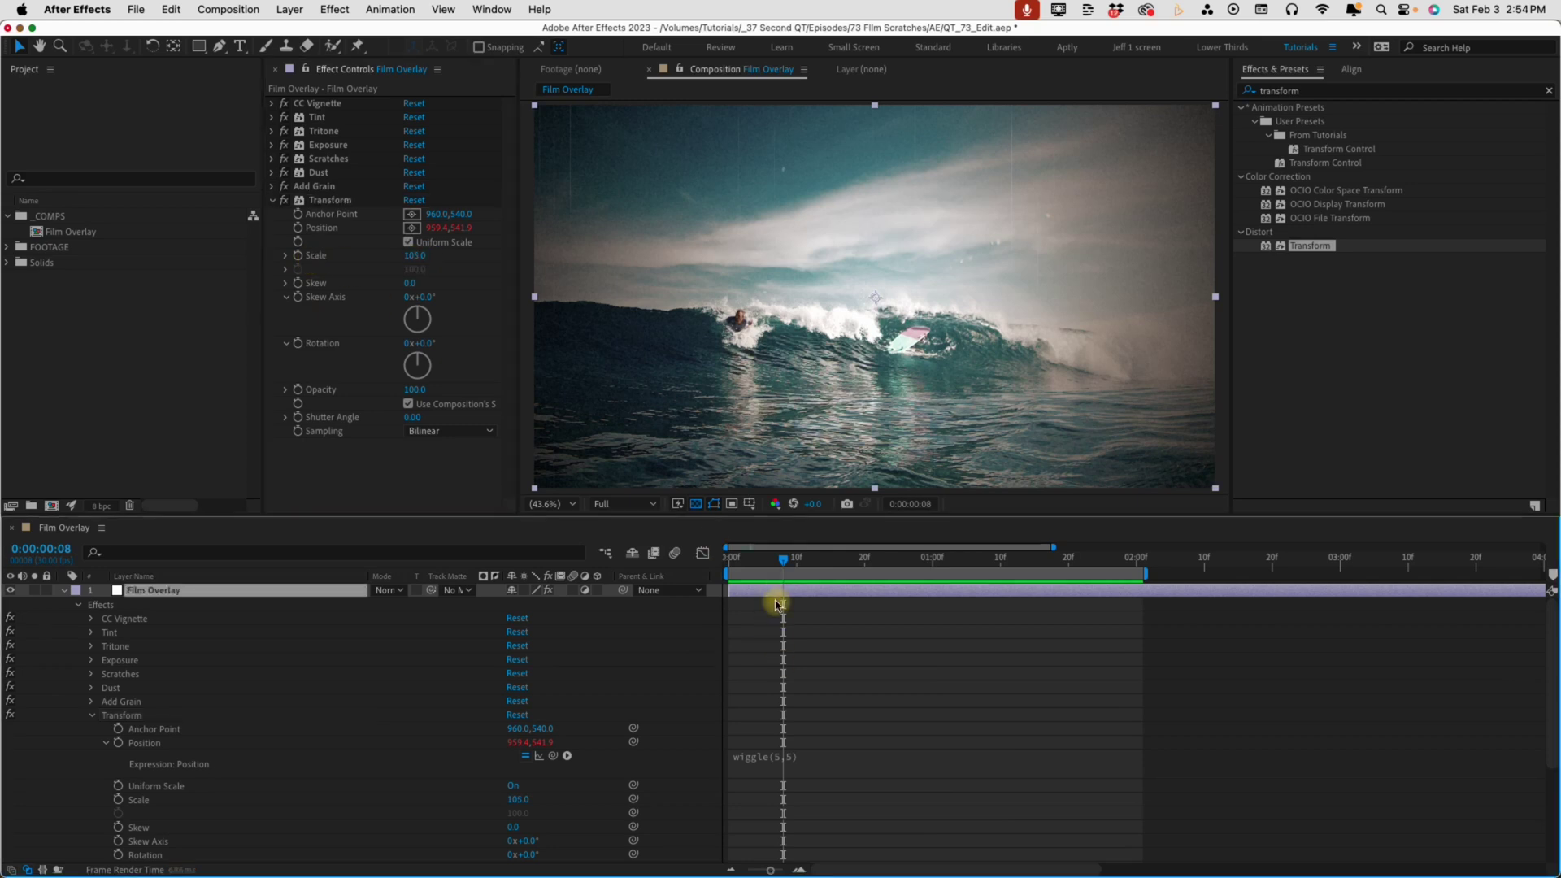
pyautogui.click(773, 765)
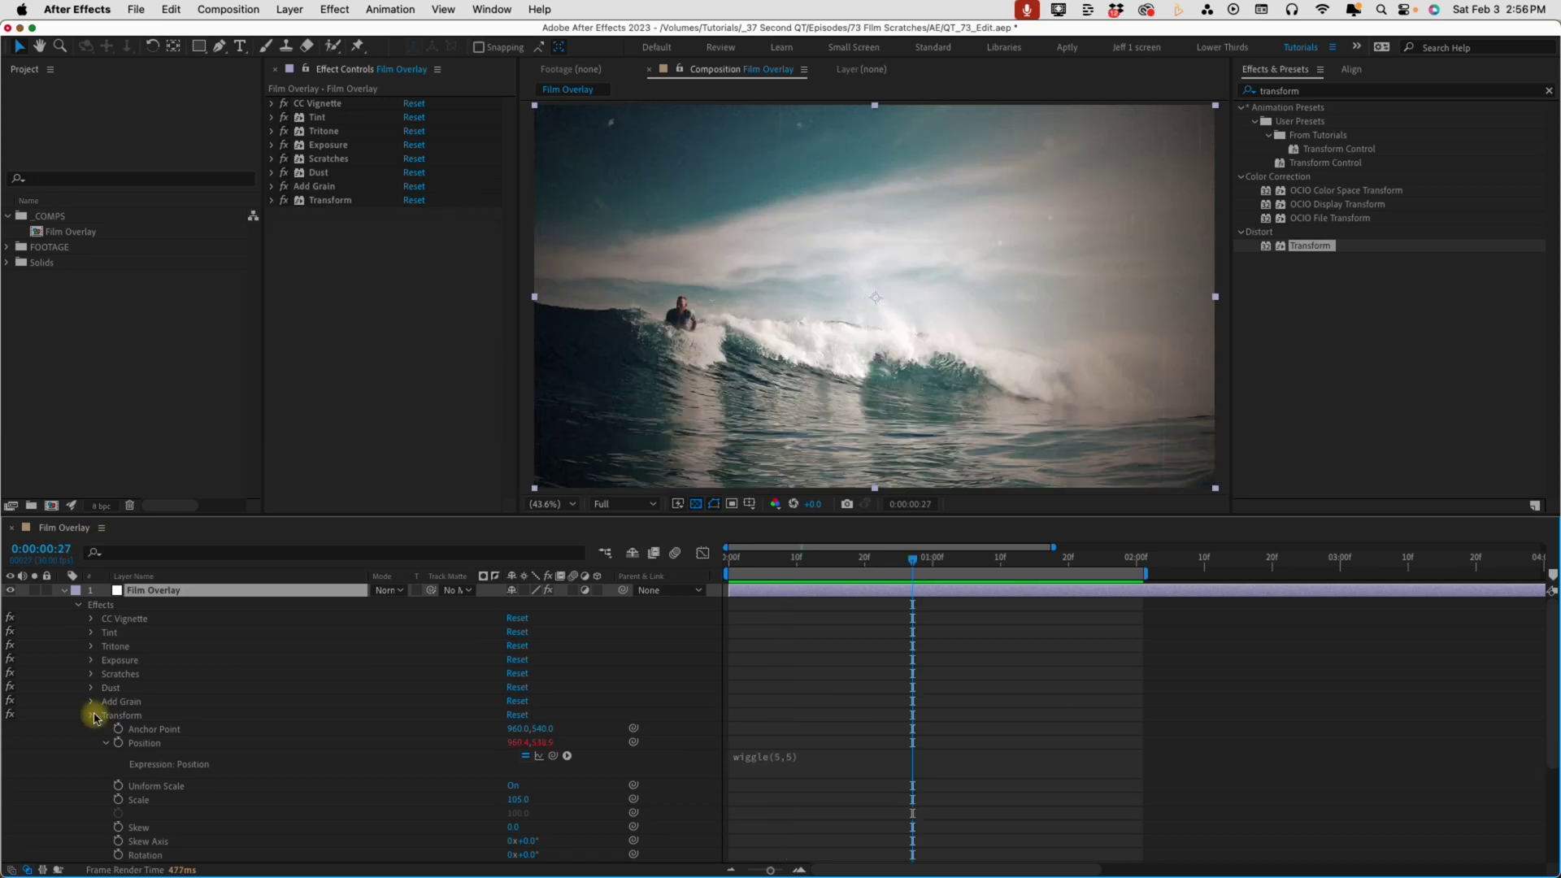
# Save the layer's Effects group as animation preset 'Film_Overlay' in the 7 Minute AE folder
pyautogui.click(92, 716)
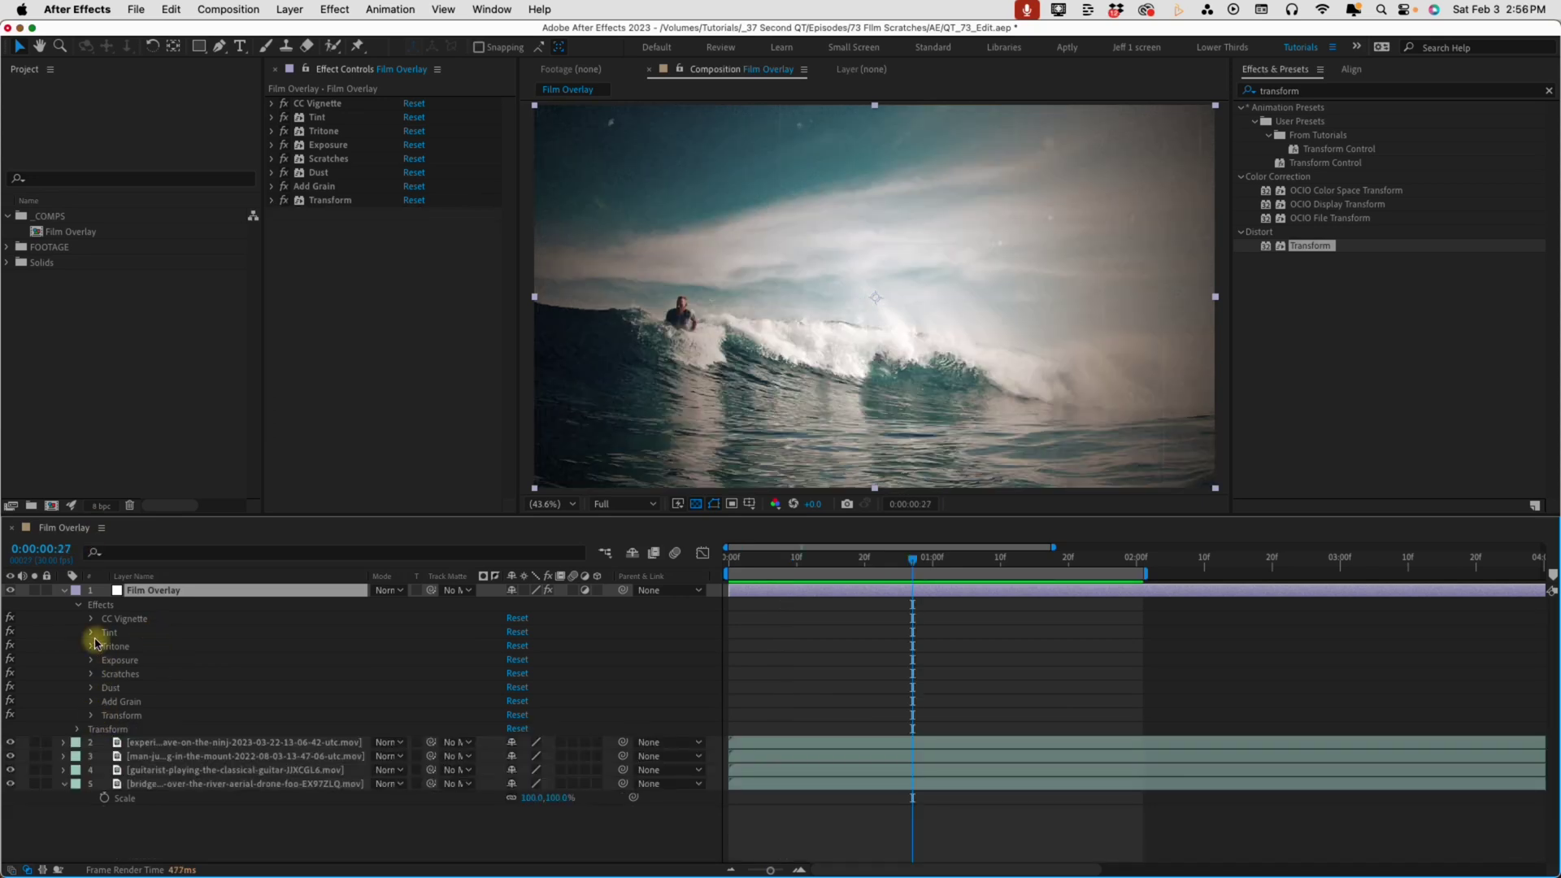
pyautogui.click(100, 607)
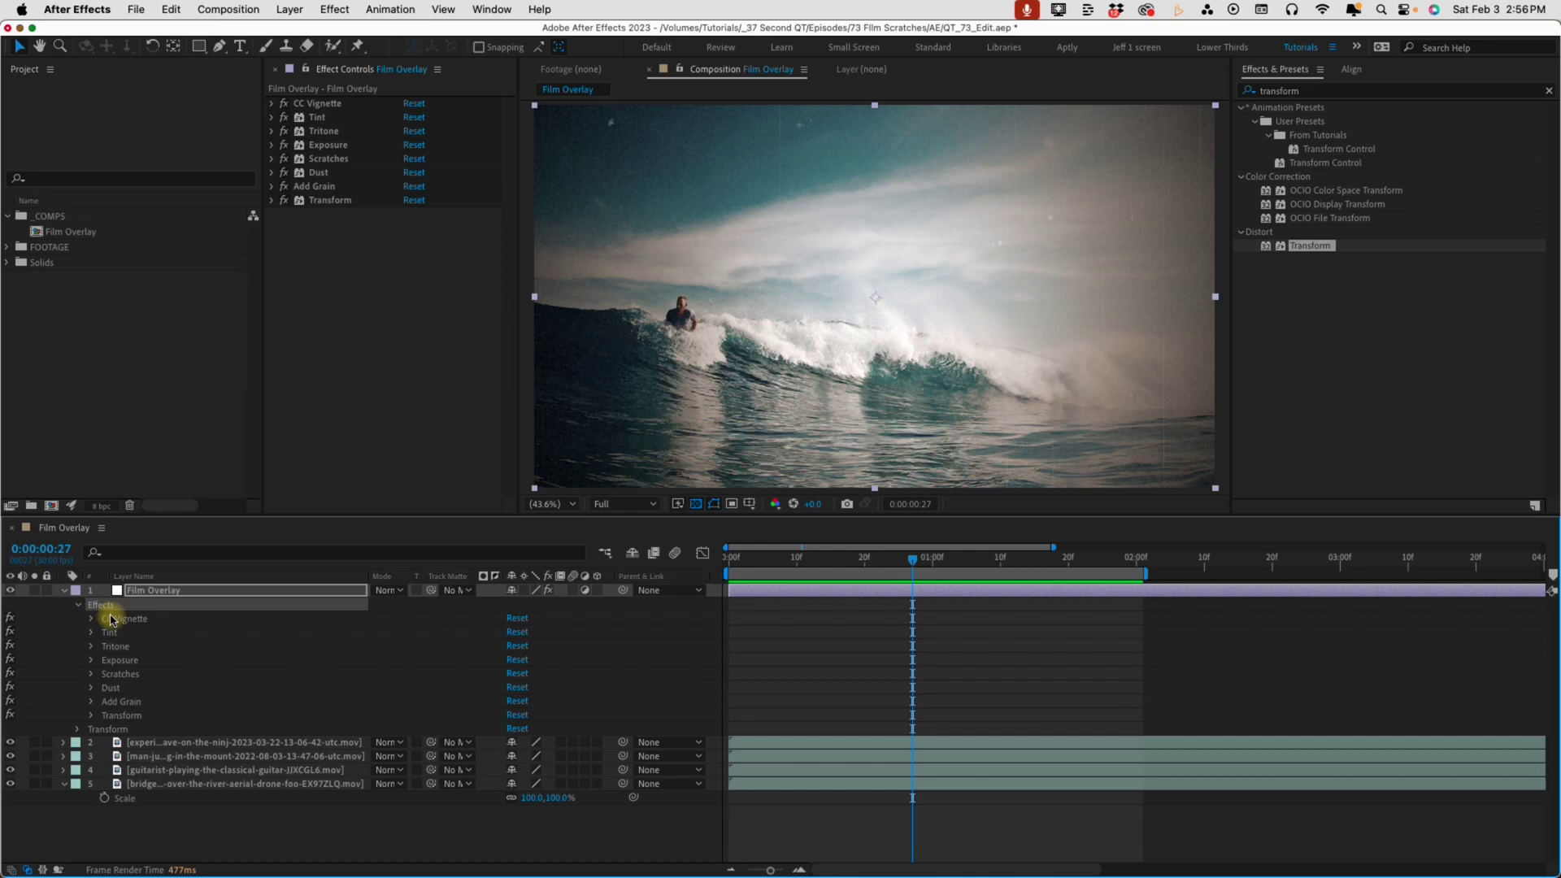
pyautogui.click(371, 12)
pyautogui.click(401, 36)
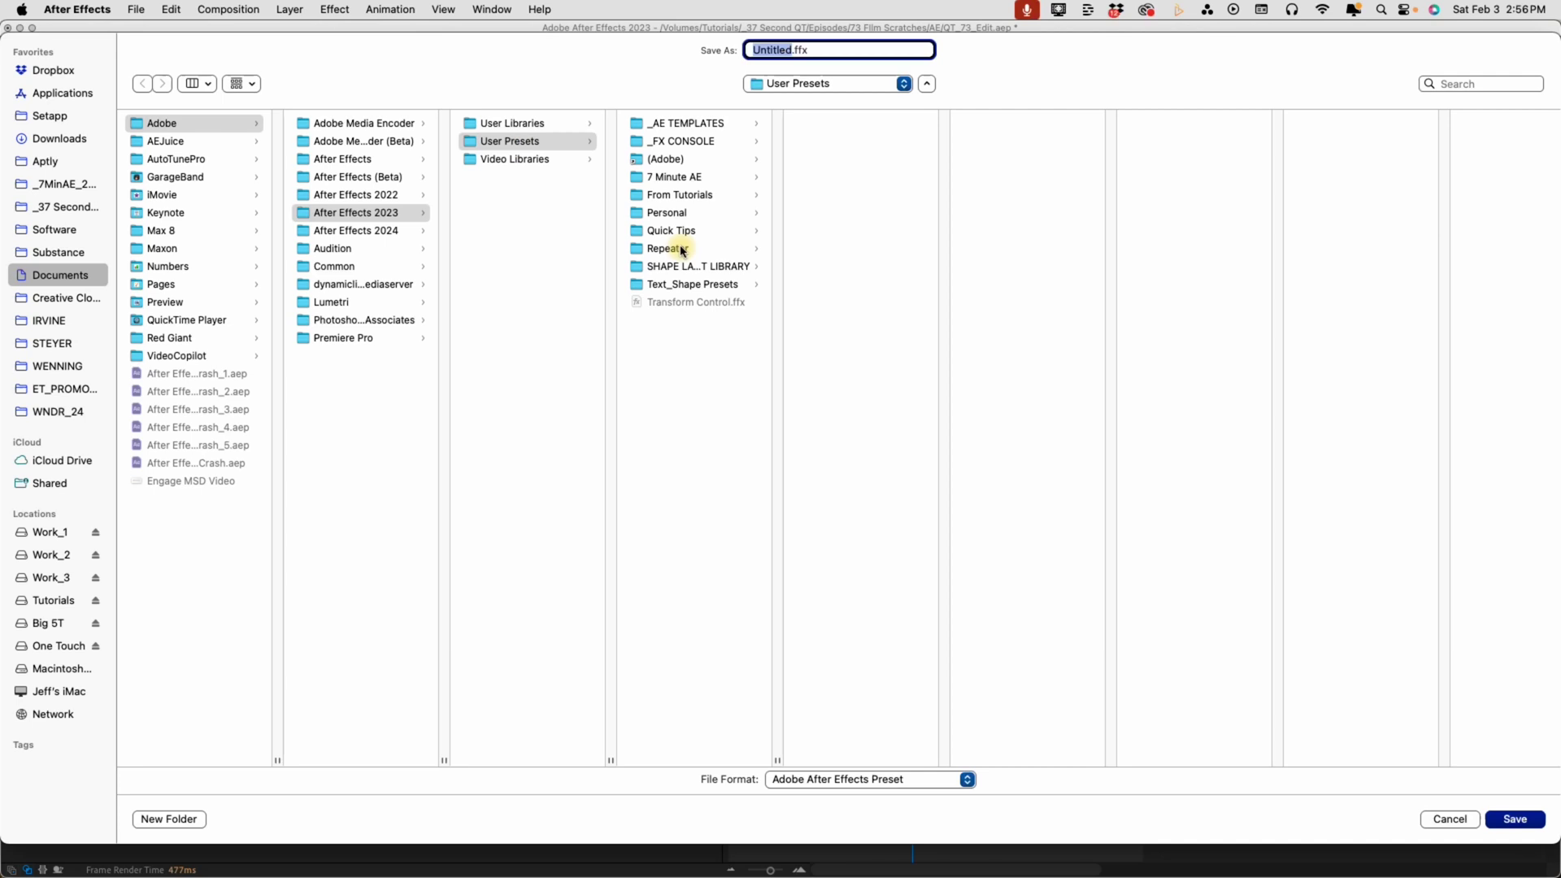
pyautogui.click(687, 177)
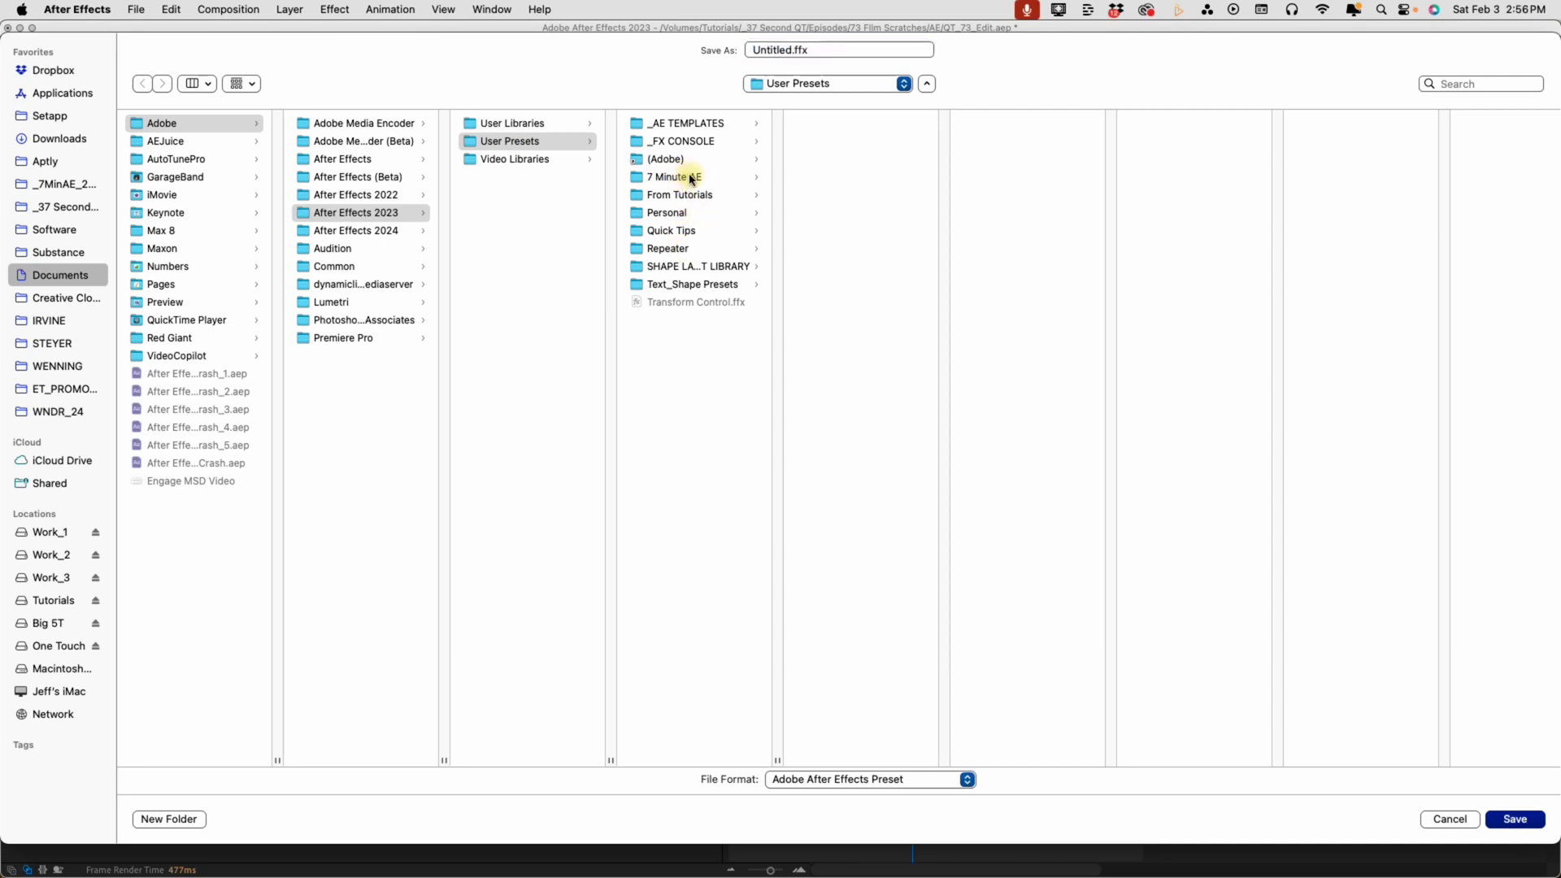
pyautogui.click(810, 50)
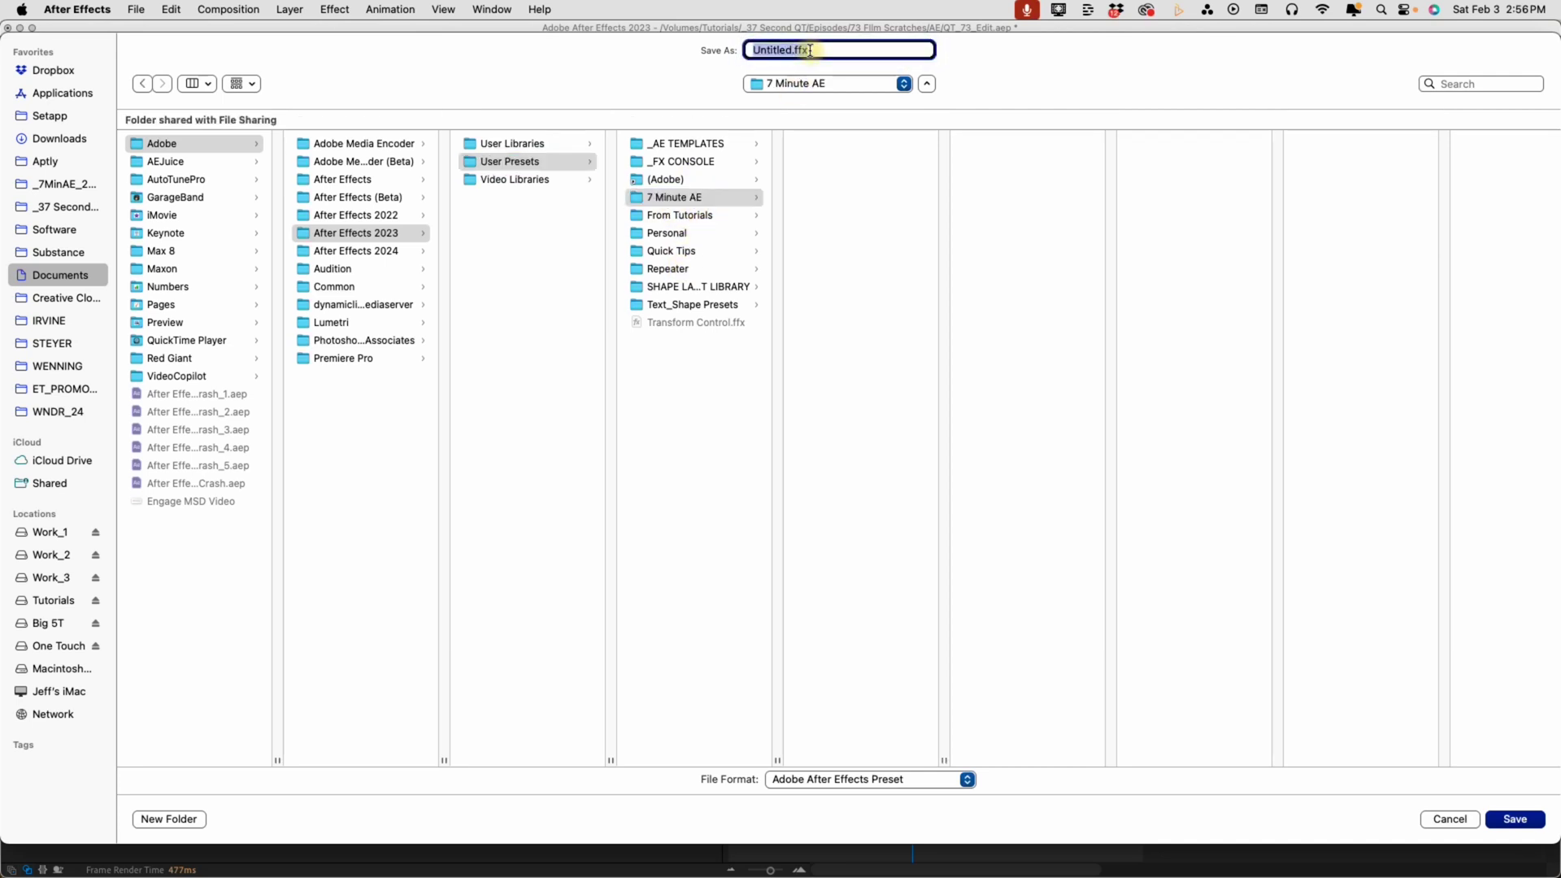
pyautogui.write('Film_Overlay')
pyautogui.click(1510, 816)
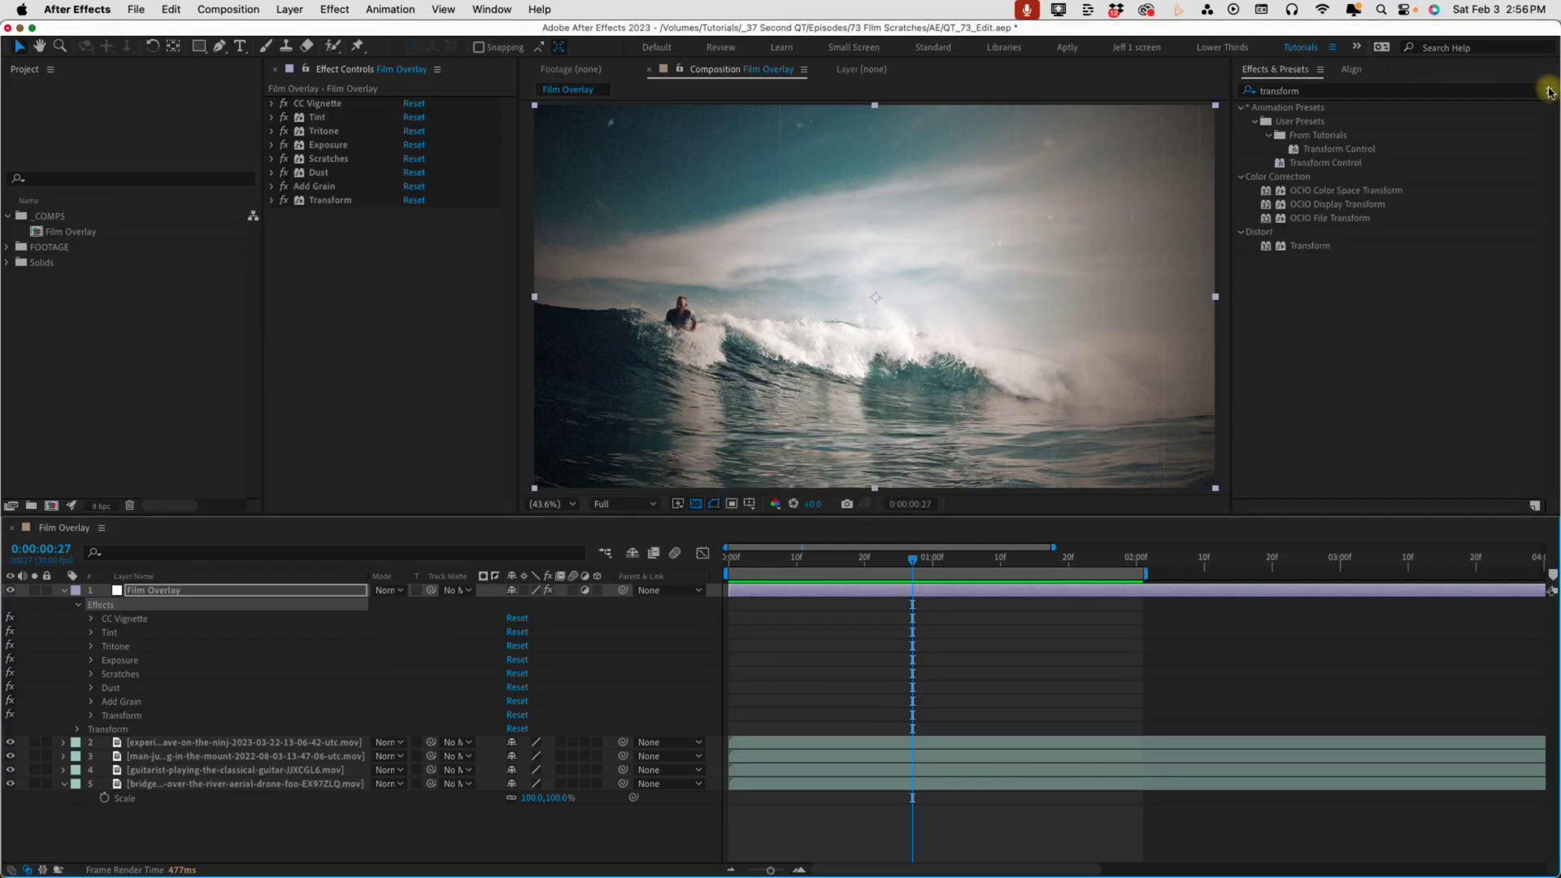
# Clear the effects search and delete the original Film Overlay layer
pyautogui.click(1548, 90)
pyautogui.click(65, 590)
pyautogui.click(128, 593)
pyautogui.press('Delete')
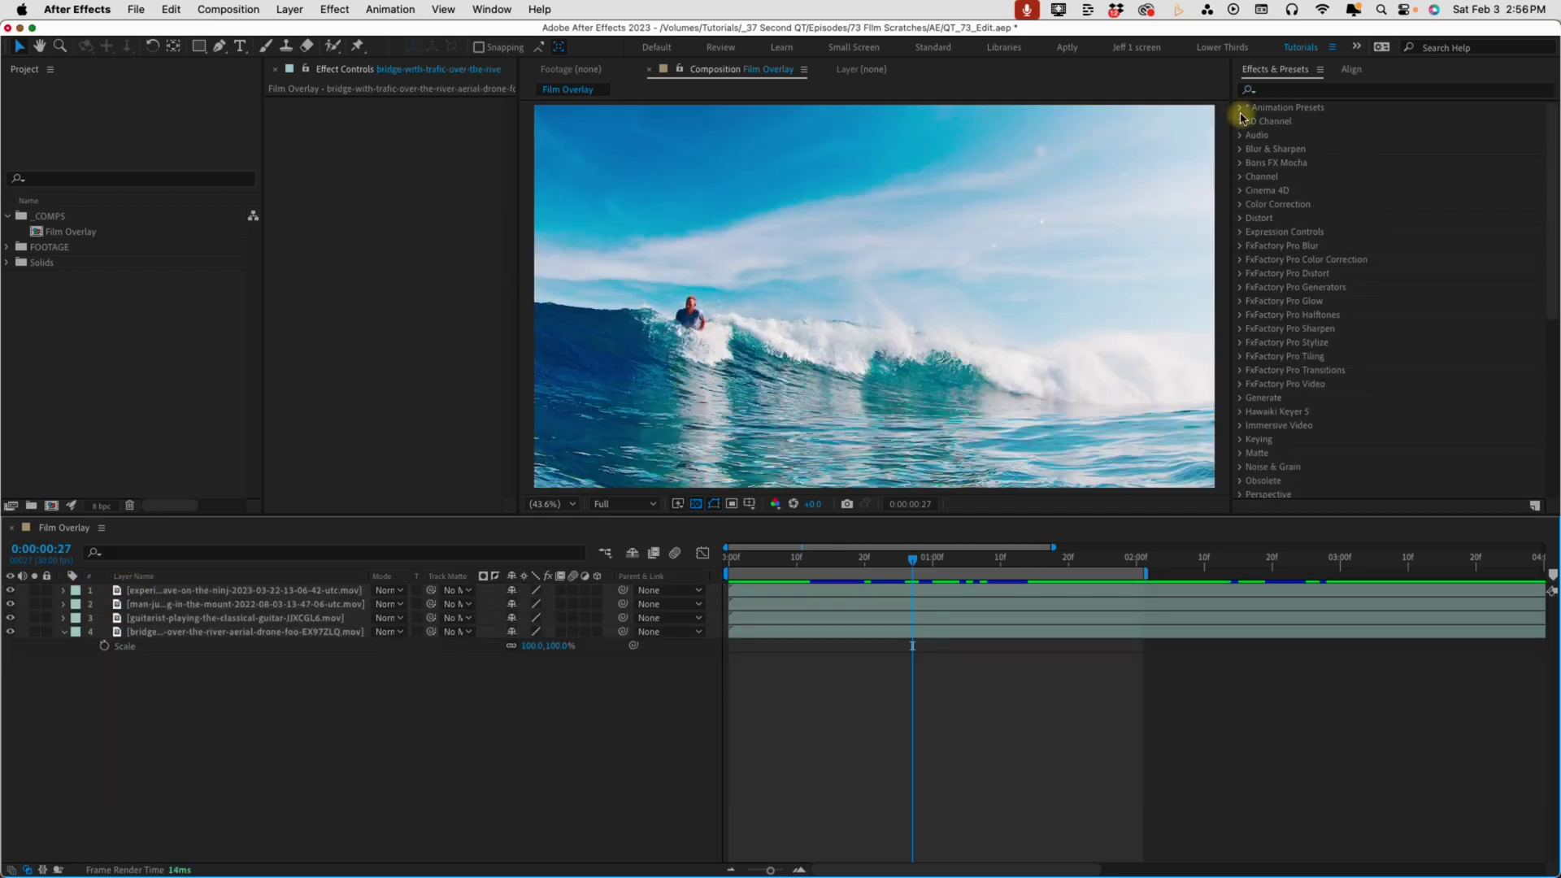
# Apply User Presets > 7 Minute AE > Film_Overlay as a new solid and make it an adjustment layer
pyautogui.click(1242, 108)
pyautogui.click(1254, 135)
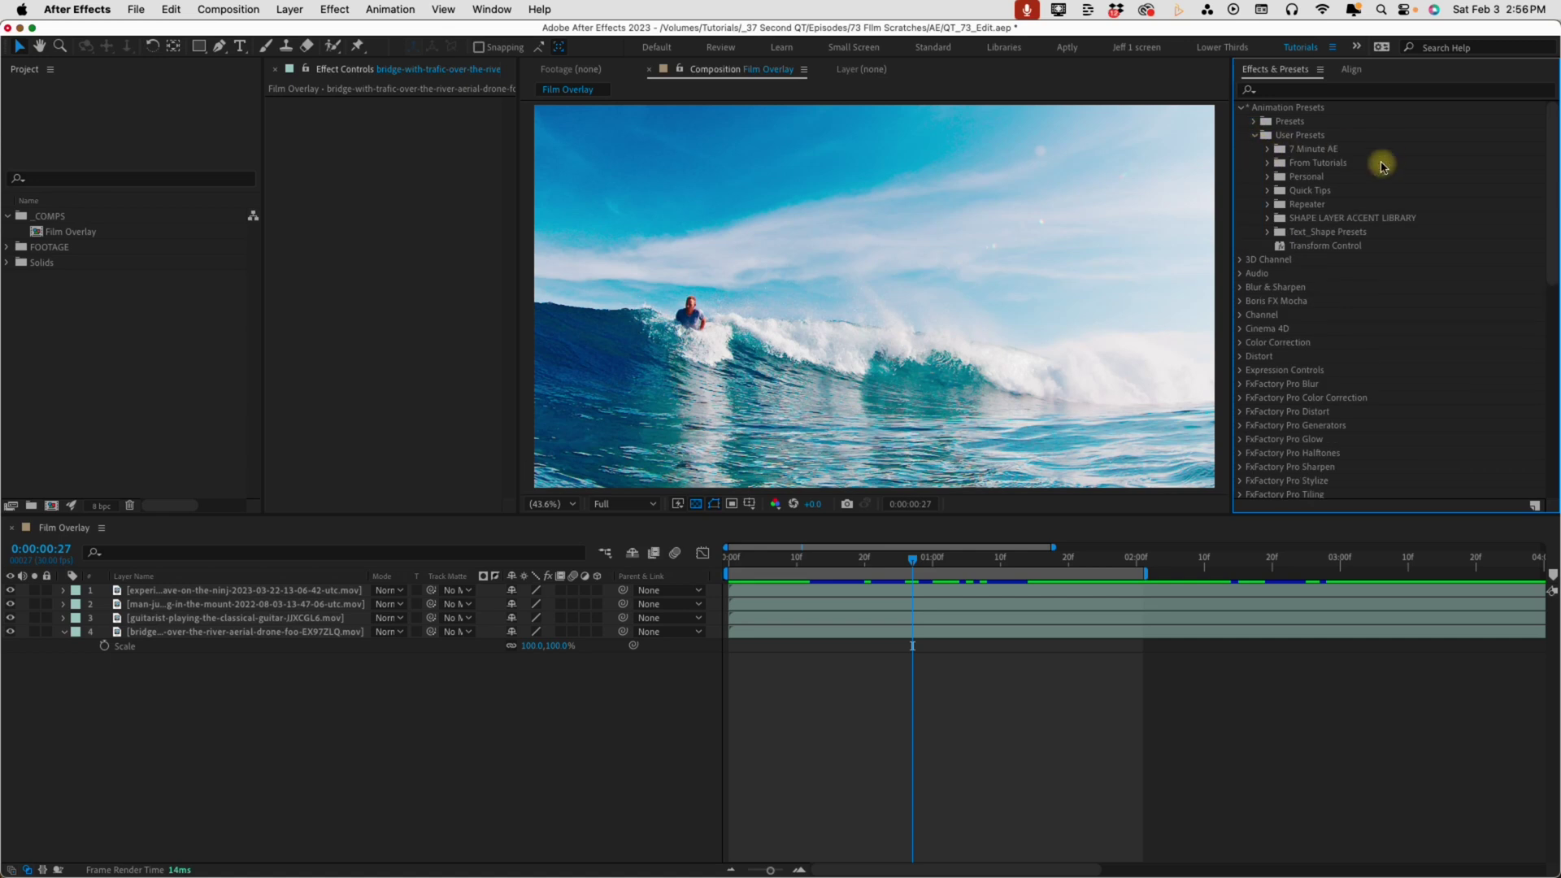
pyautogui.click(1269, 150)
pyautogui.click(1329, 162)
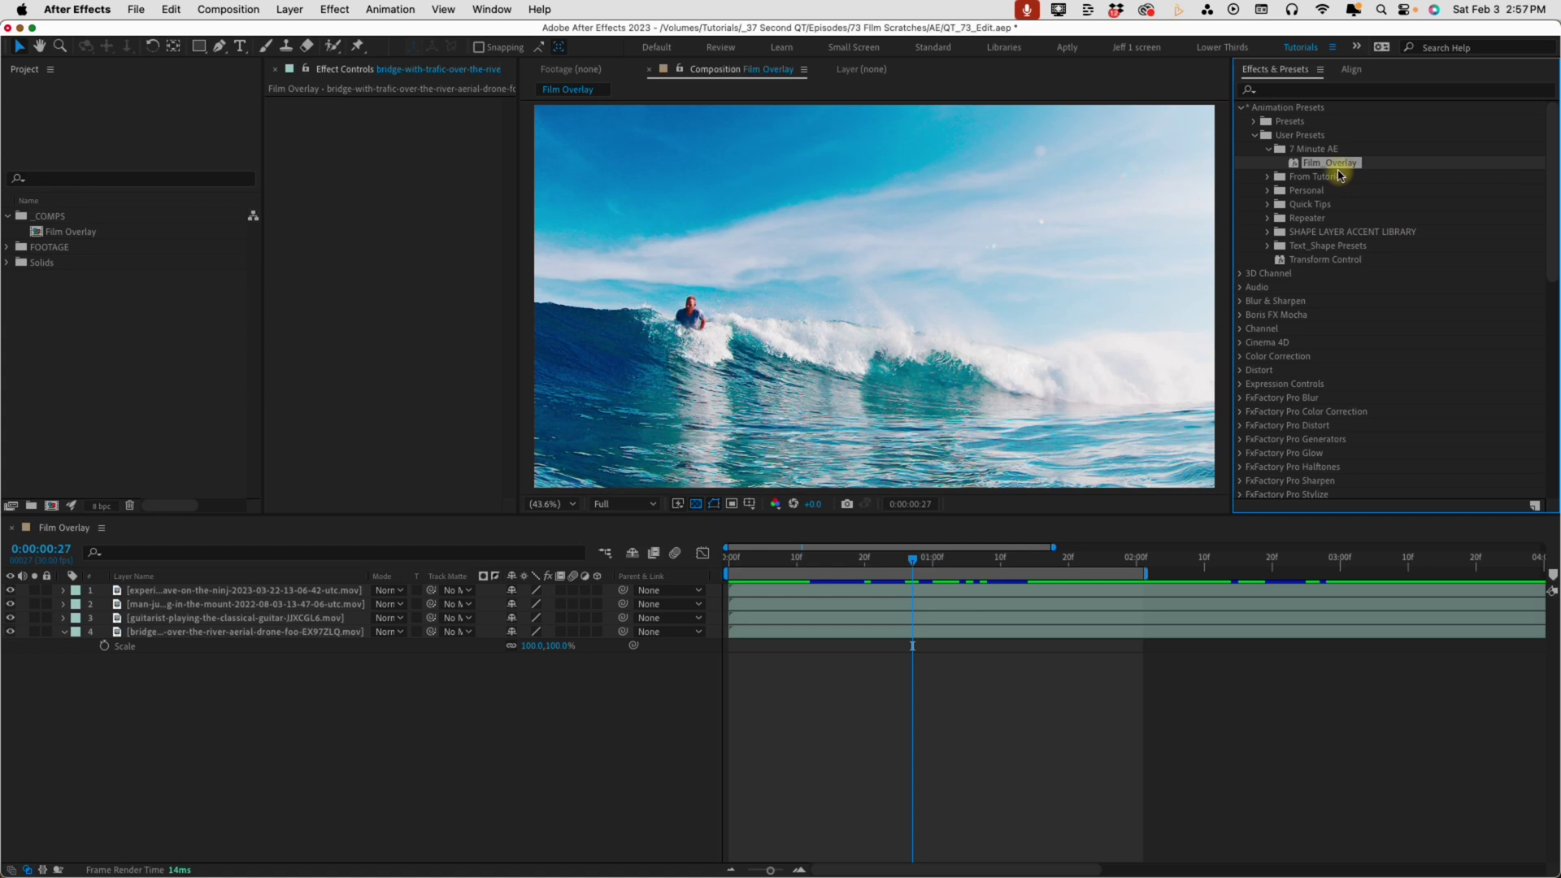
pyautogui.doubleClick(1338, 168)
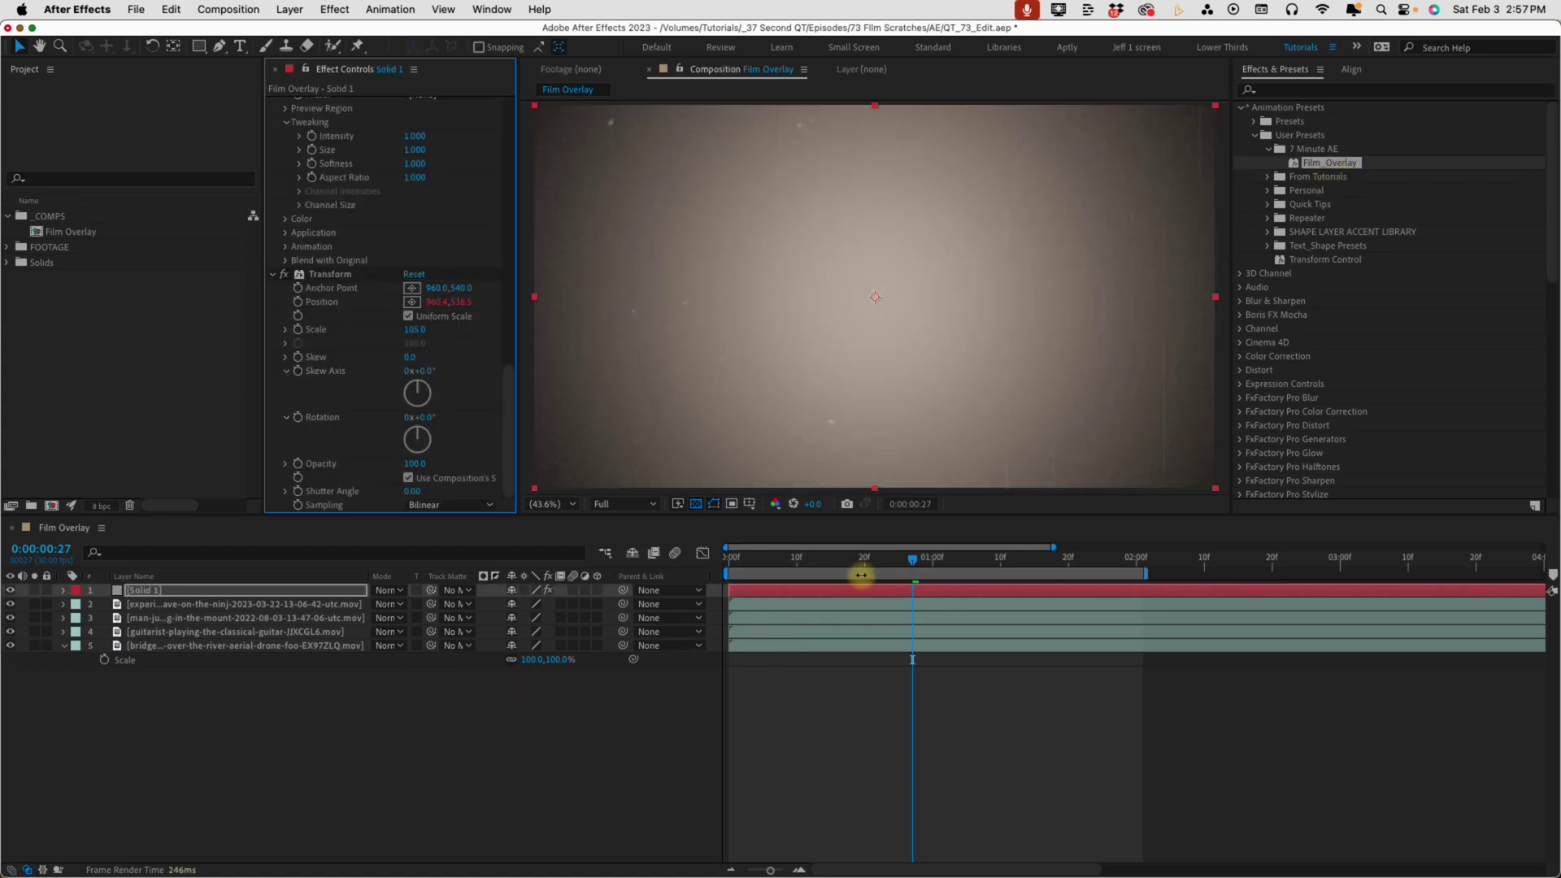
pyautogui.moveTo(912, 557)
pyautogui.mouseDown()
pyautogui.moveTo(833, 569)
pyautogui.moveTo(892, 561)
pyautogui.mouseUp()
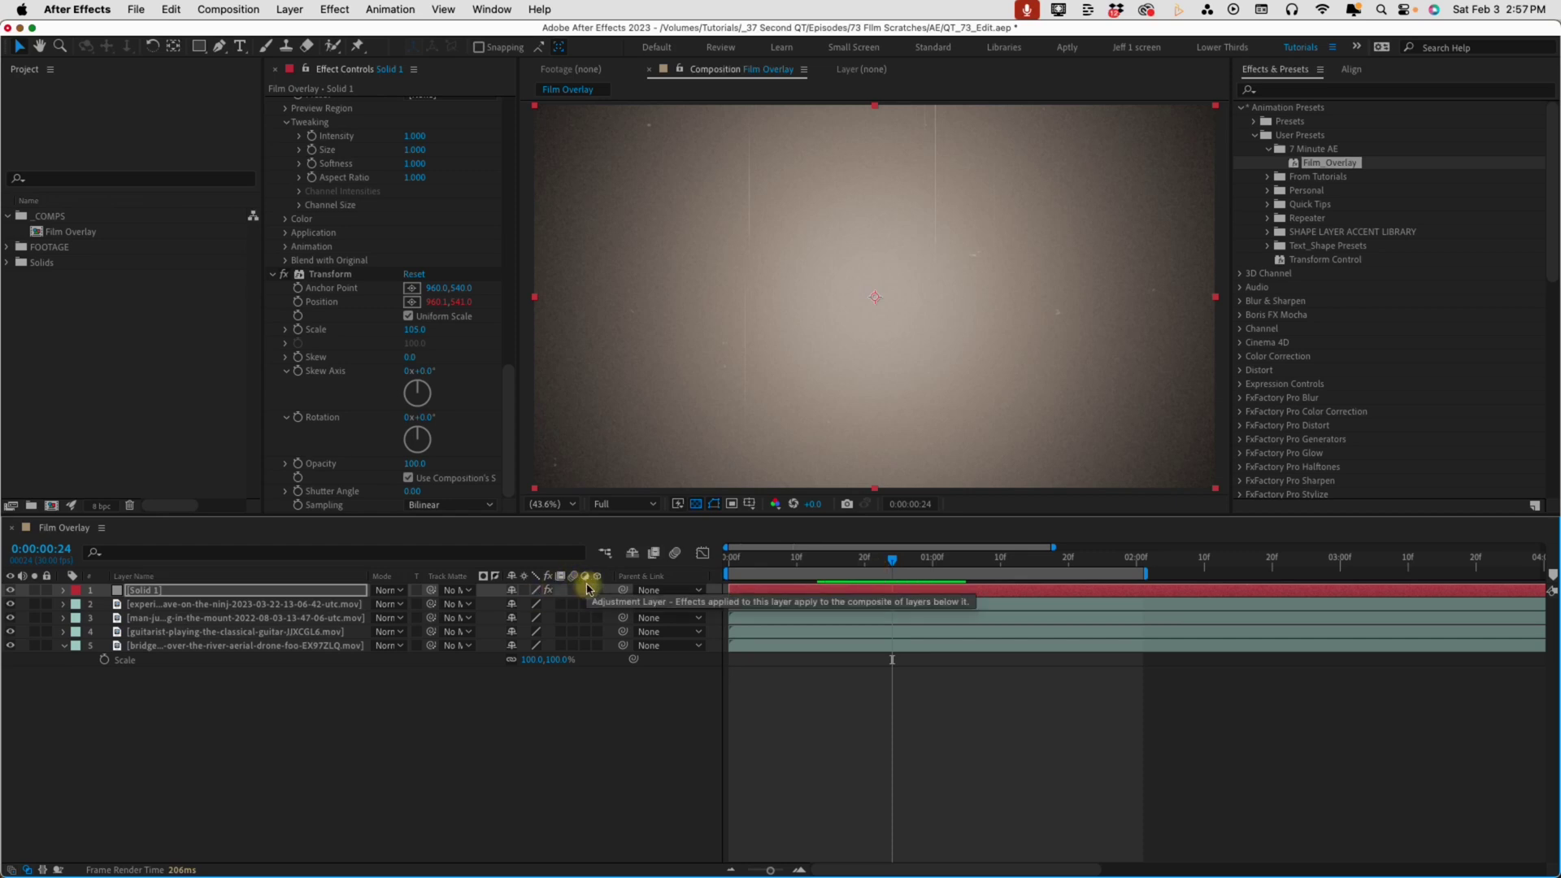
pyautogui.click(587, 591)
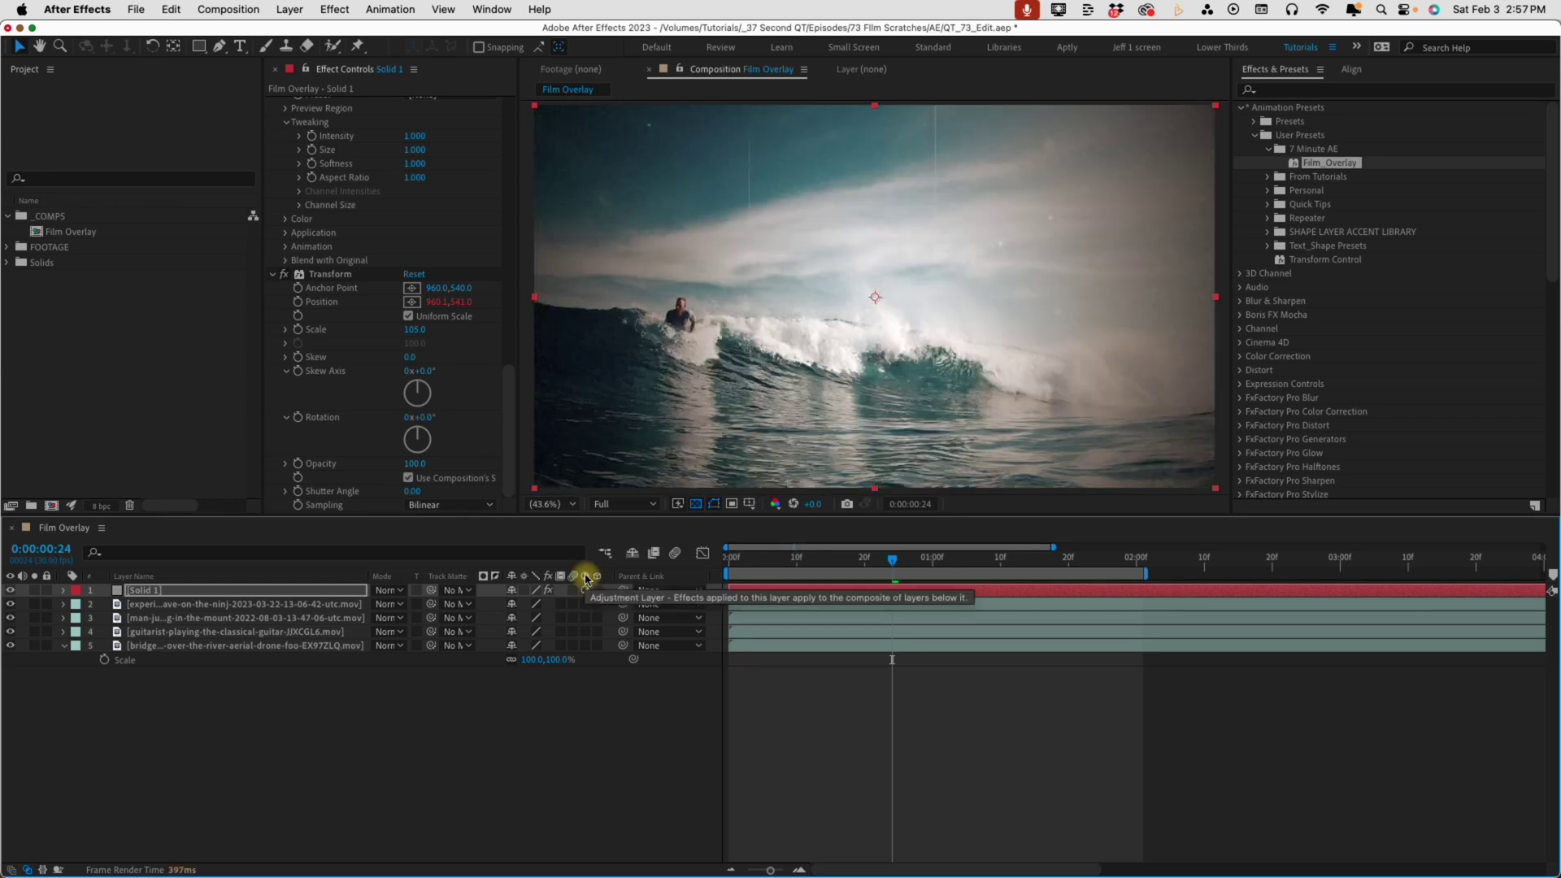
pyautogui.click(301, 592)
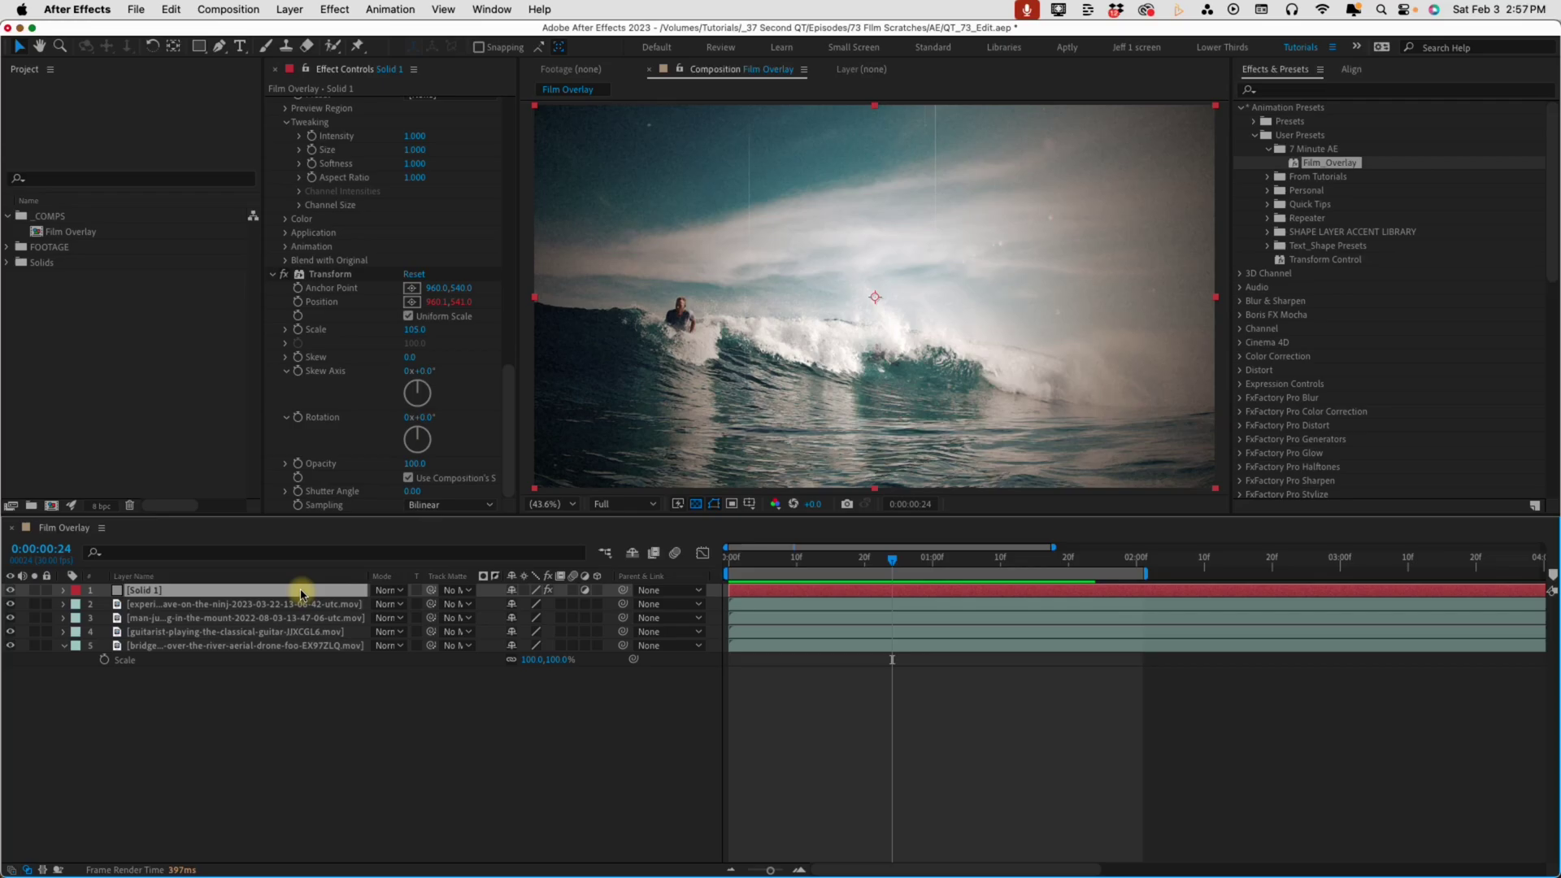